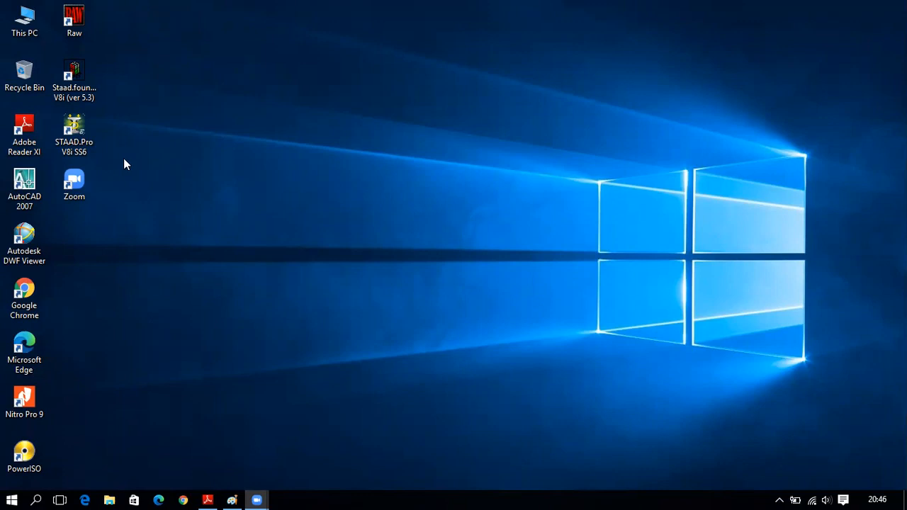
- Start STAAD.Pro V8i and set the program's default base unit to Metric
{"action": "double_click", "coordinate": [76, 146]}
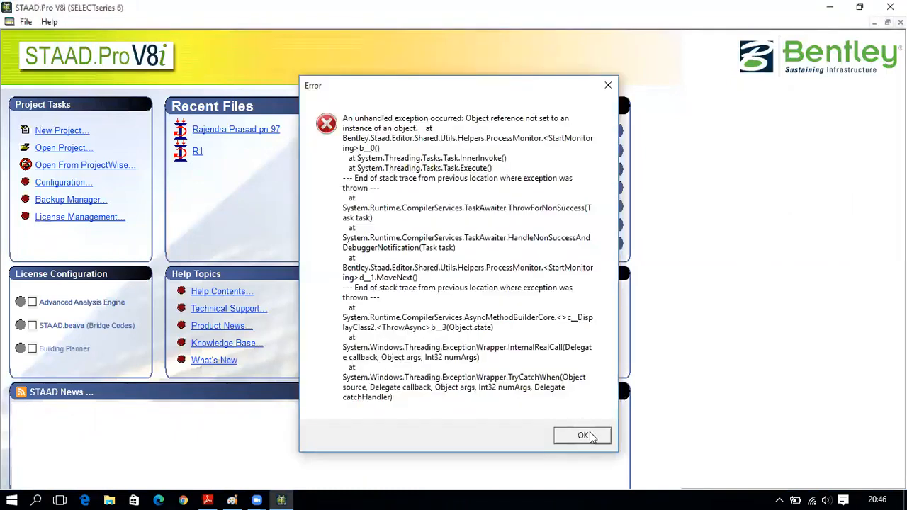
{"action": "left_click", "coordinate": [582, 436]}
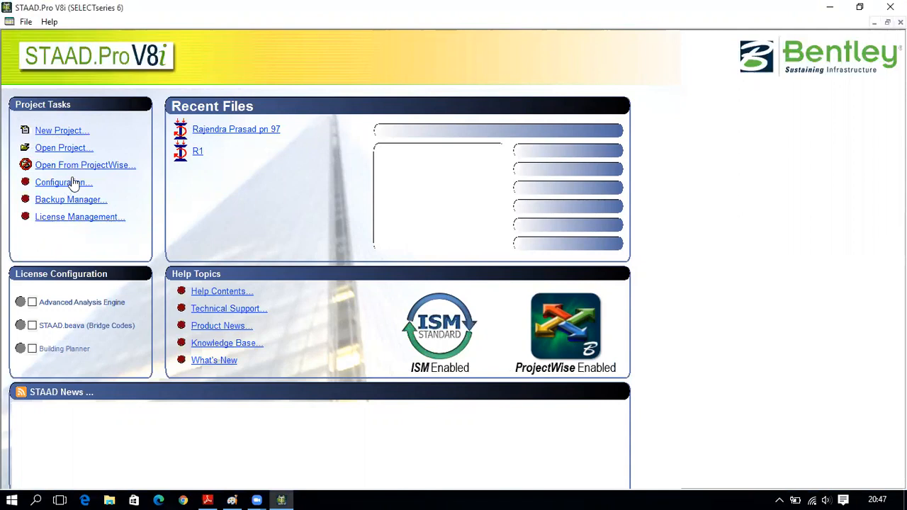
{"action": "left_click", "coordinate": [75, 184]}
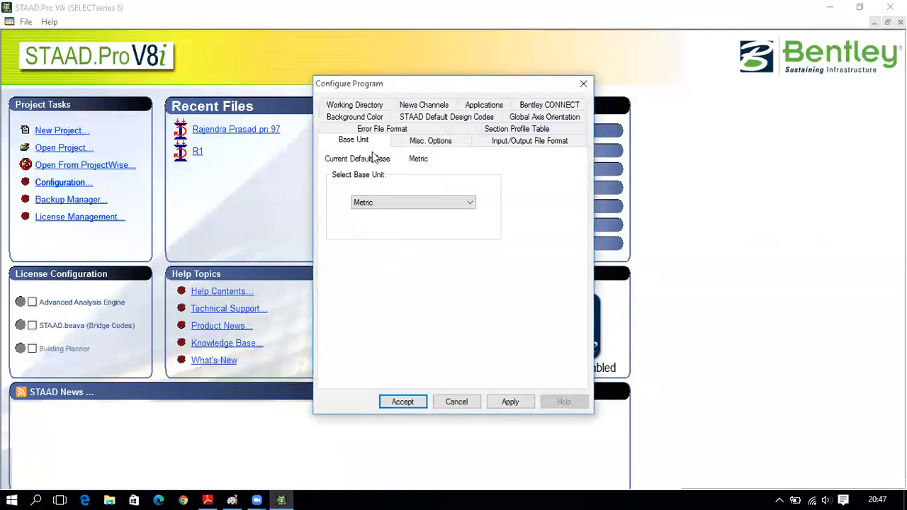
{"action": "left_click", "coordinate": [407, 204]}
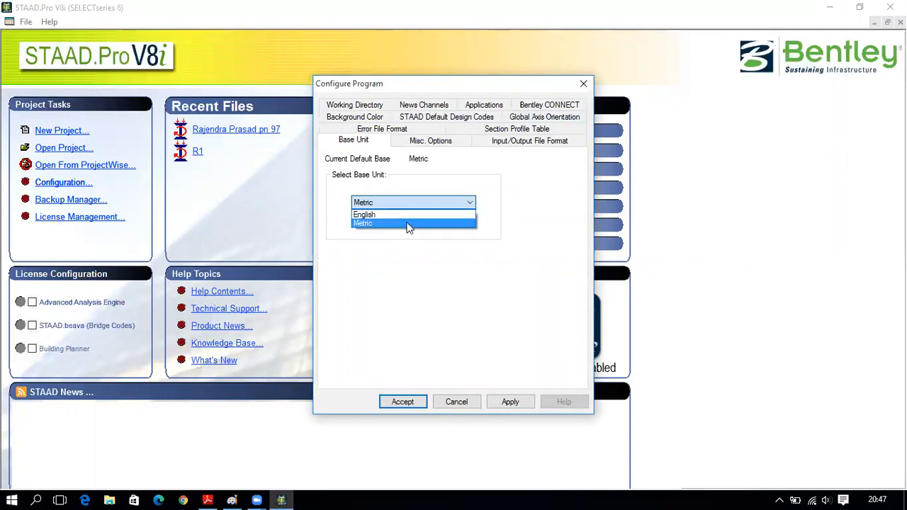
{"action": "left_click", "coordinate": [407, 223]}
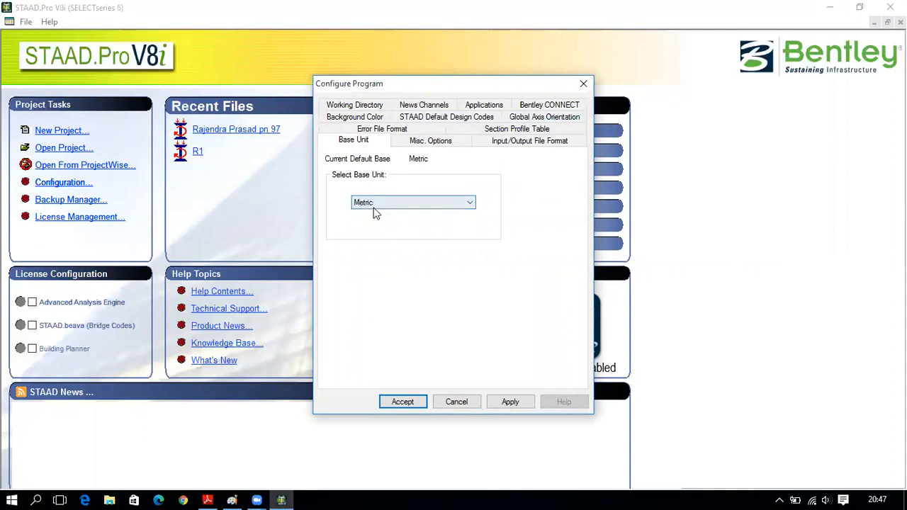
{"action": "left_click", "coordinate": [401, 401]}
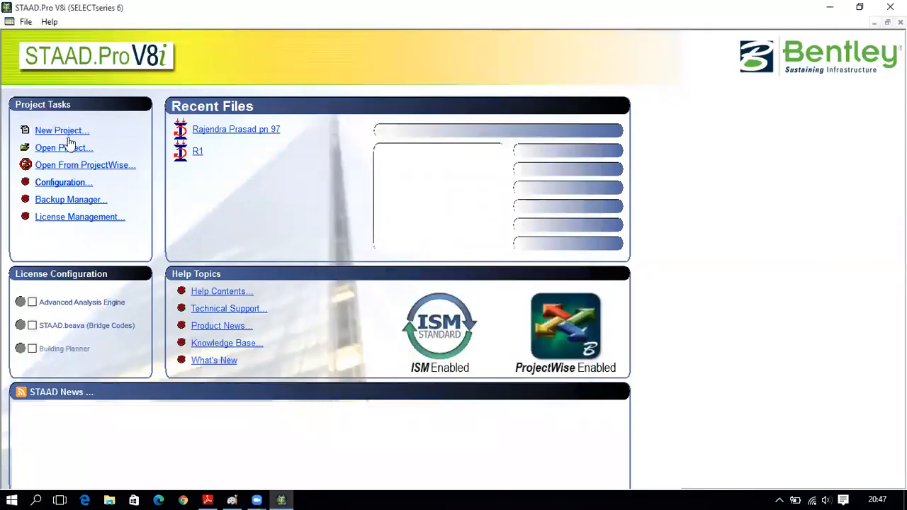
{"action": "left_click", "coordinate": [71, 184]}
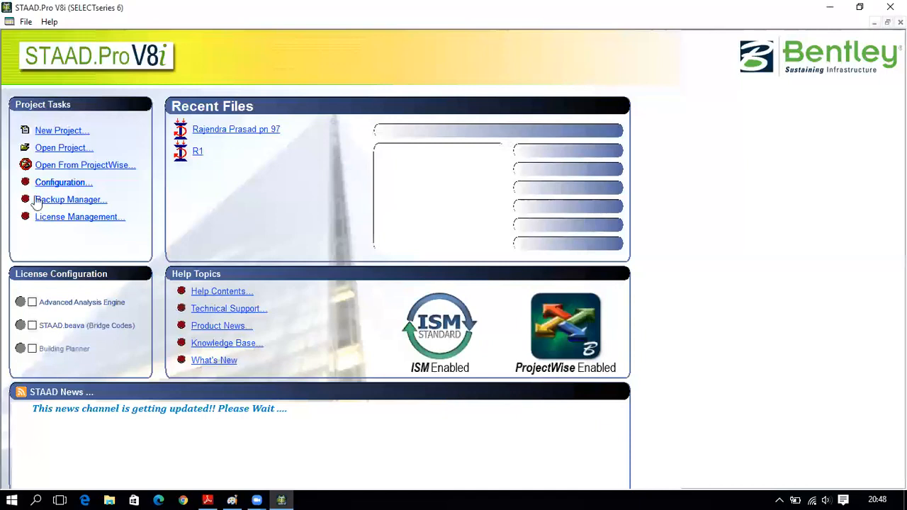
{"action": "left_click", "coordinate": [27, 22]}
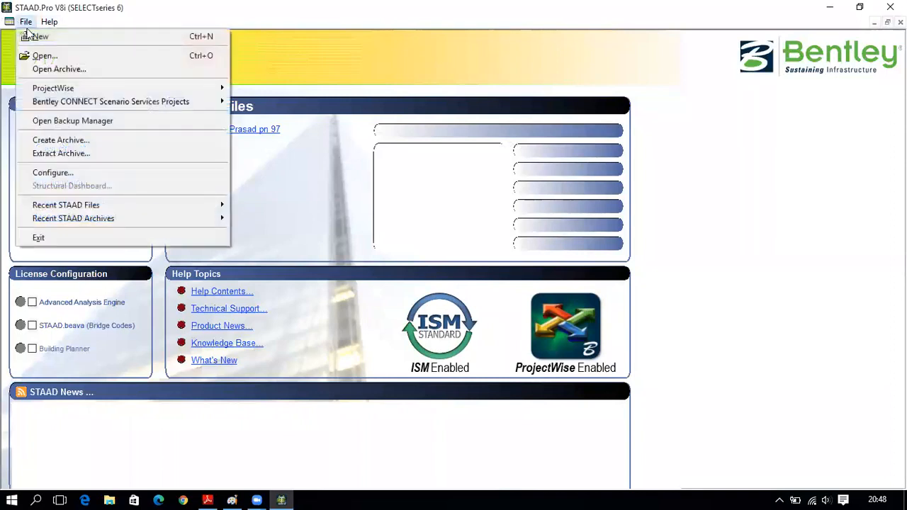
{"action": "left_click", "coordinate": [330, 73]}
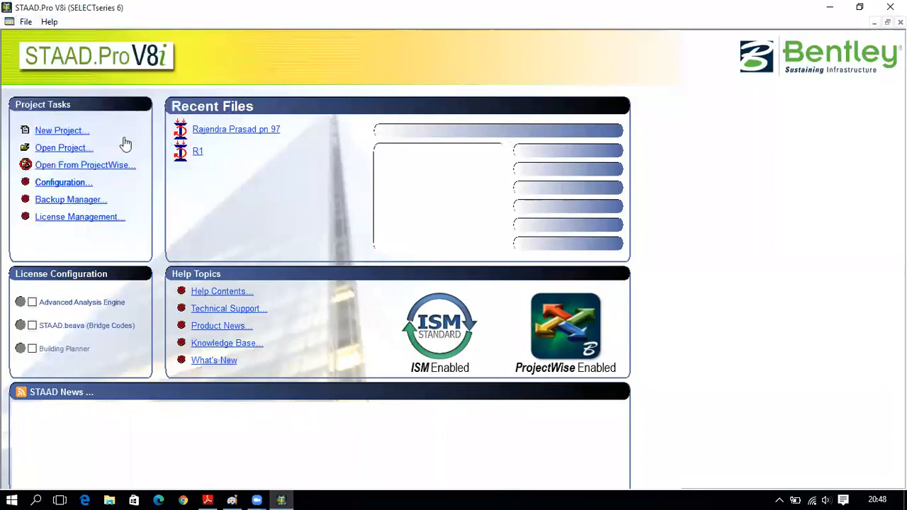
{"action": "left_click", "coordinate": [27, 24]}
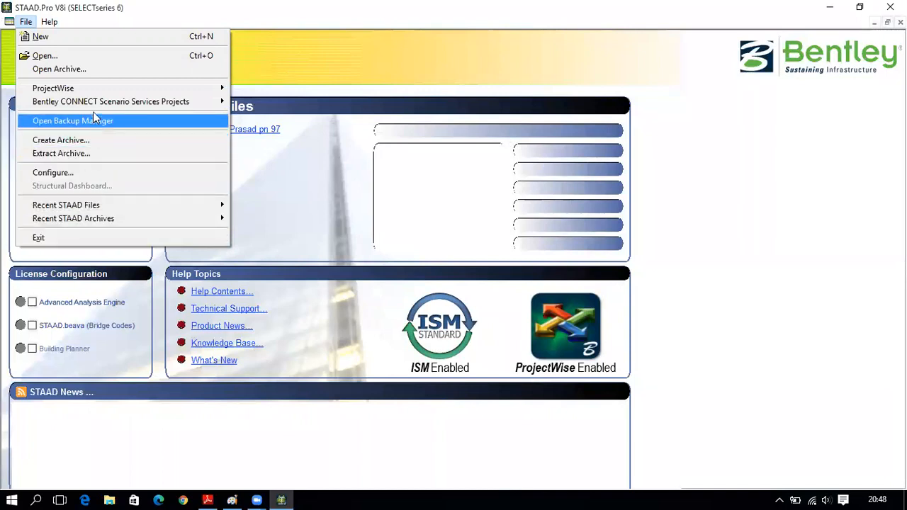
- Browse the program's help contents, expanding Getting Started and Tutorials with its Getting Started, Tutorials and Frequently Performed Tasks sections
{"action": "mouse_move", "coordinate": [44, 28]}
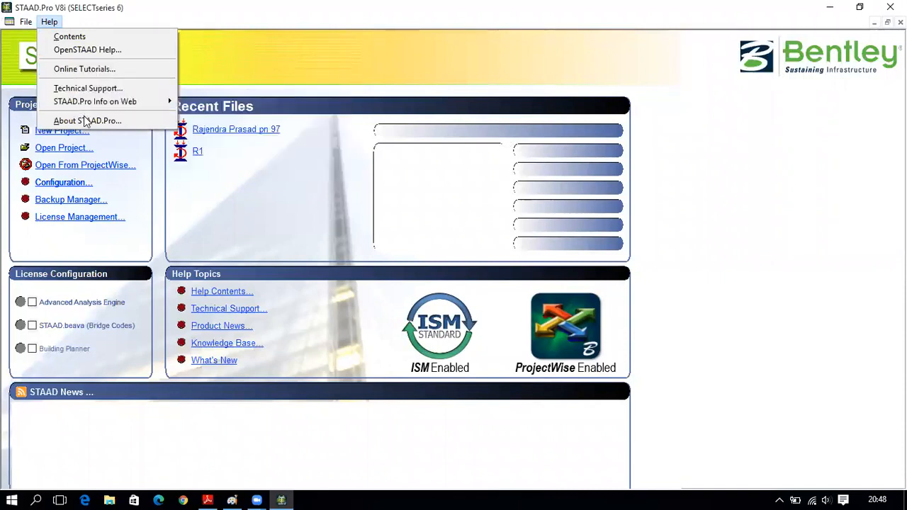
{"action": "left_click", "coordinate": [70, 39]}
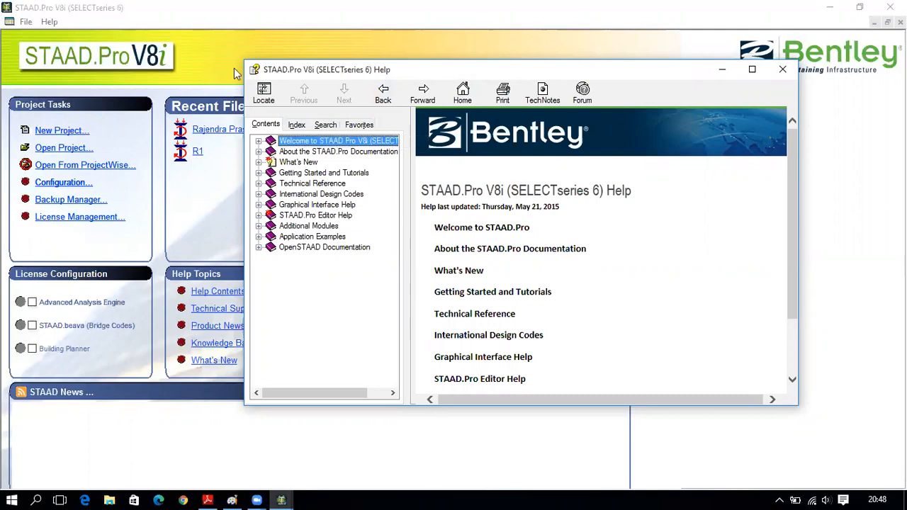
{"action": "left_click", "coordinate": [325, 125]}
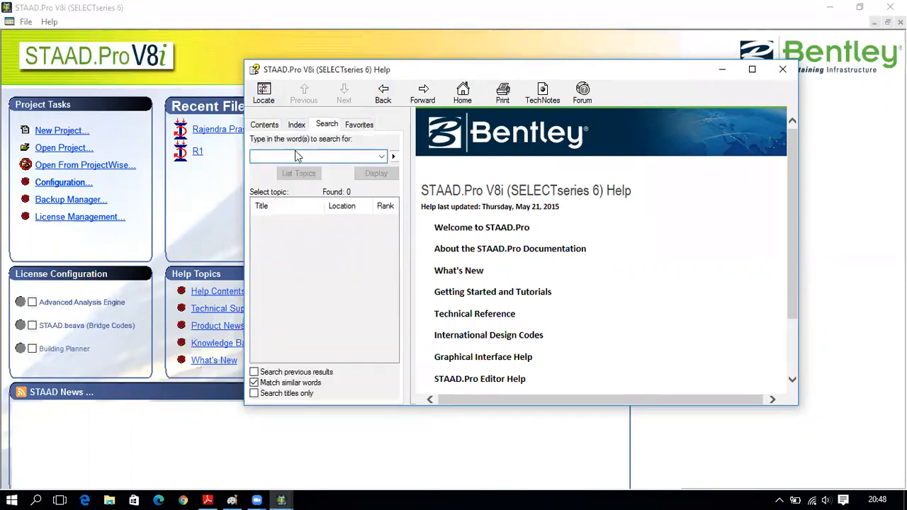
{"action": "left_click", "coordinate": [265, 125]}
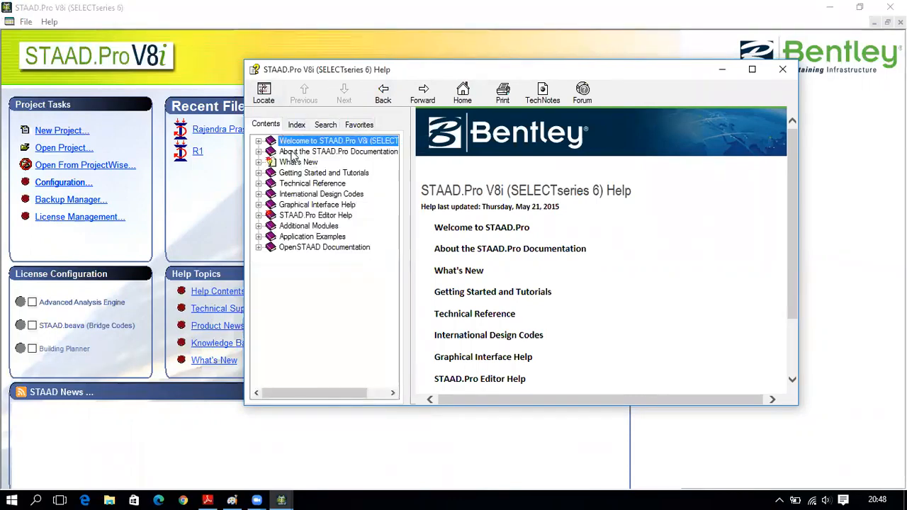
{"action": "left_click", "coordinate": [259, 173]}
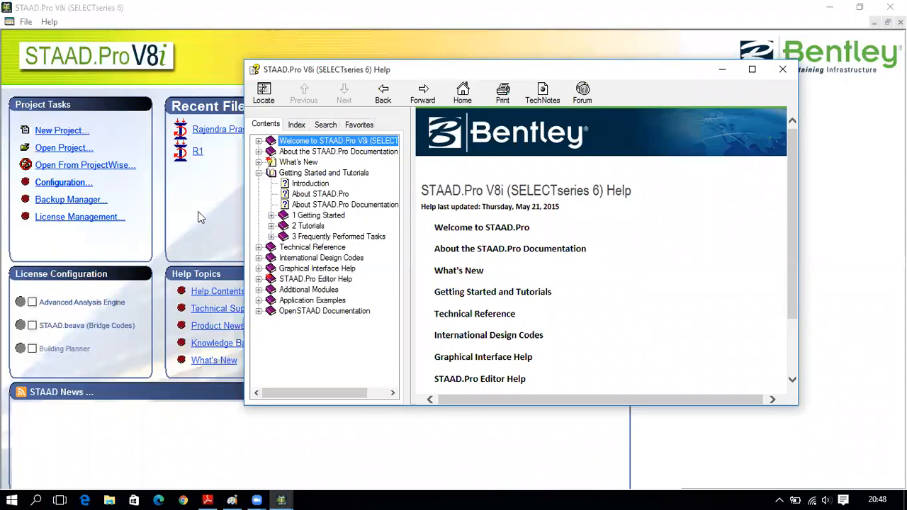
{"action": "left_click", "coordinate": [271, 215]}
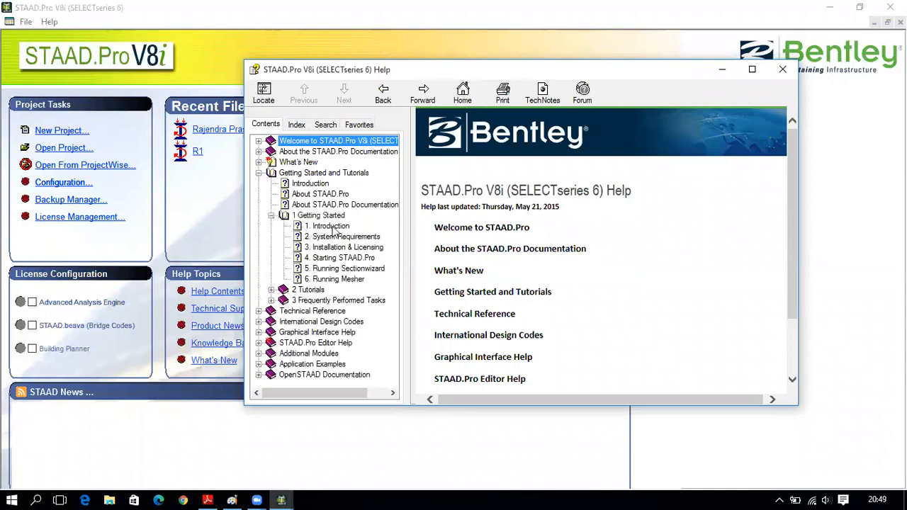
{"action": "left_click", "coordinate": [271, 290]}
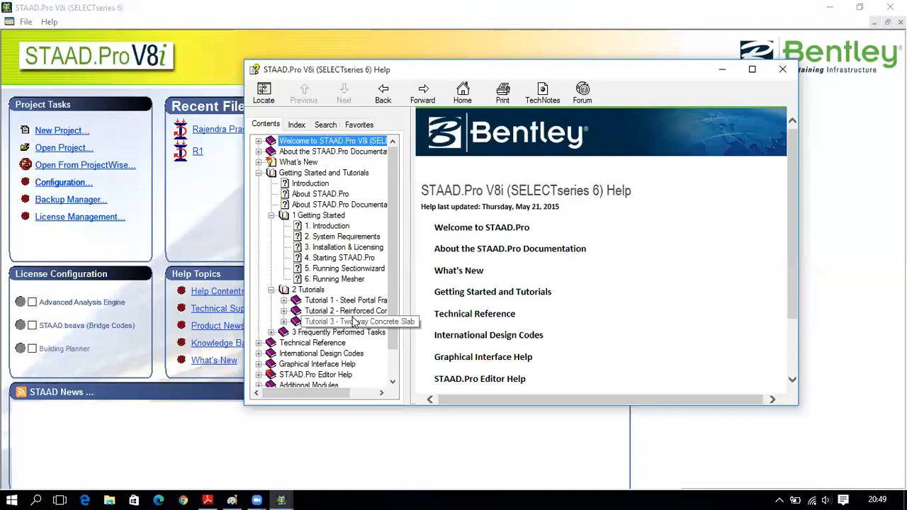
{"action": "left_click", "coordinate": [272, 332]}
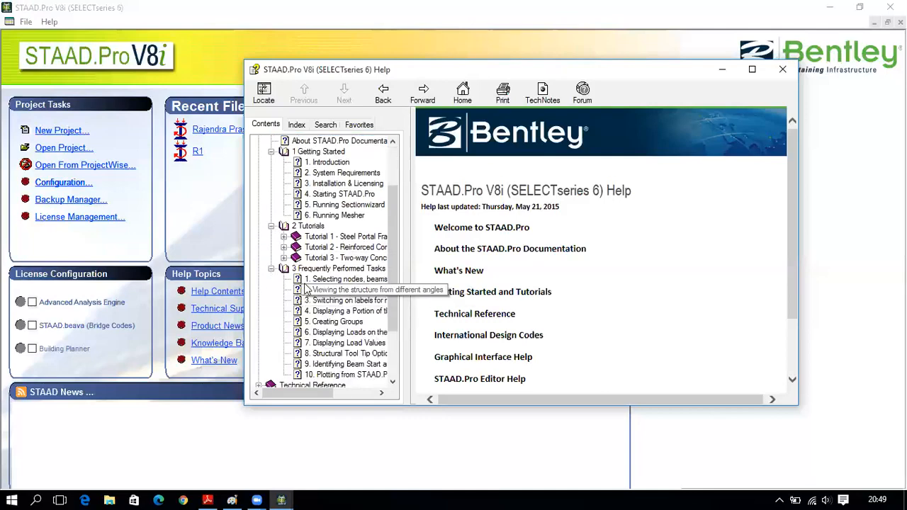
{"action": "scroll", "coordinate": [324, 352], "scroll_direction": "down", "scroll_amount": 3}
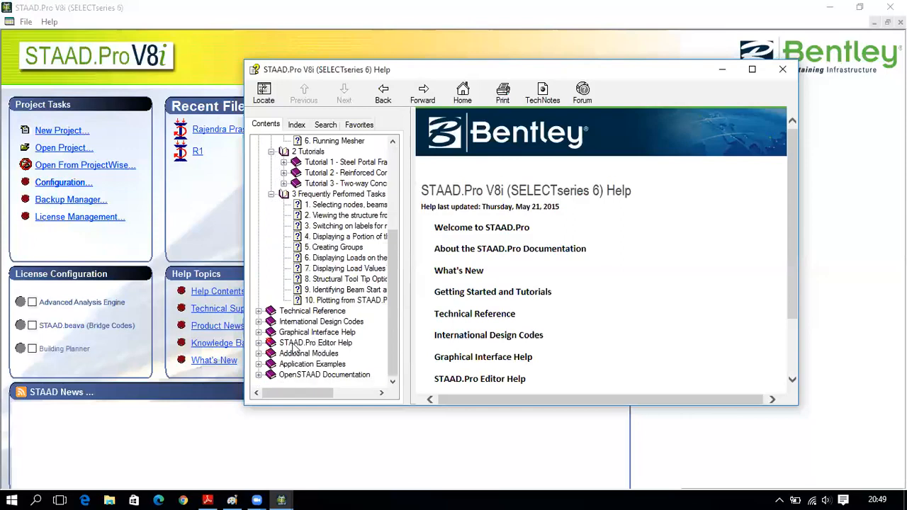
{"action": "left_click", "coordinate": [788, 72]}
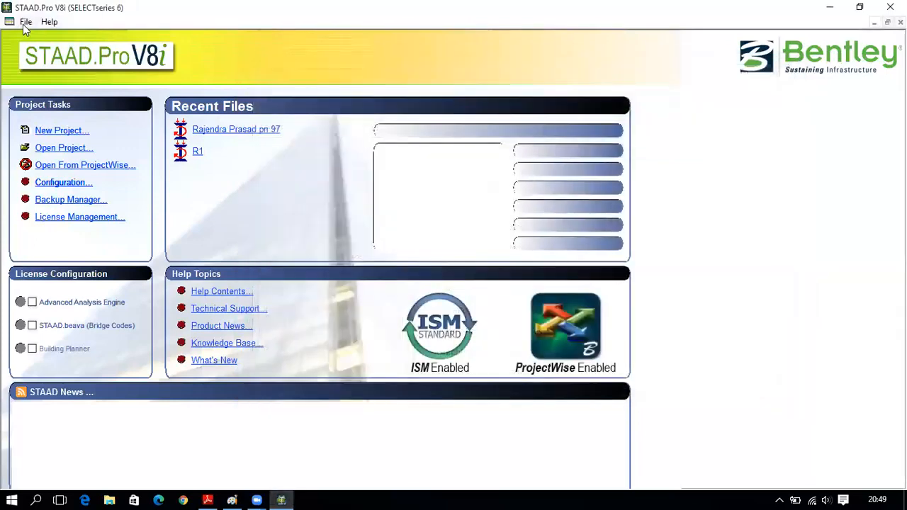
- Start creating a new model
{"action": "left_click", "coordinate": [26, 22]}
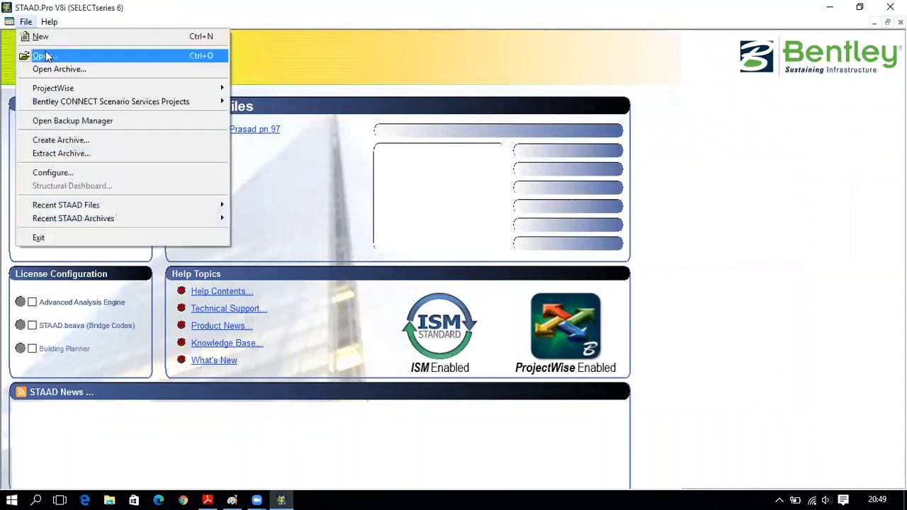
{"action": "left_click", "coordinate": [41, 34]}
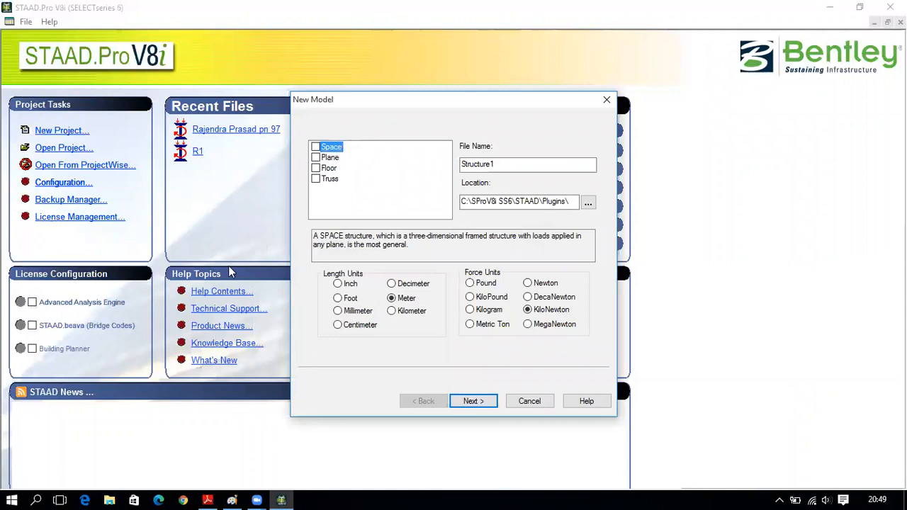
- Switch to Paint and sketch a three-dimensional box frame with its front, back and connecting edges
{"action": "left_click", "coordinate": [236, 497]}
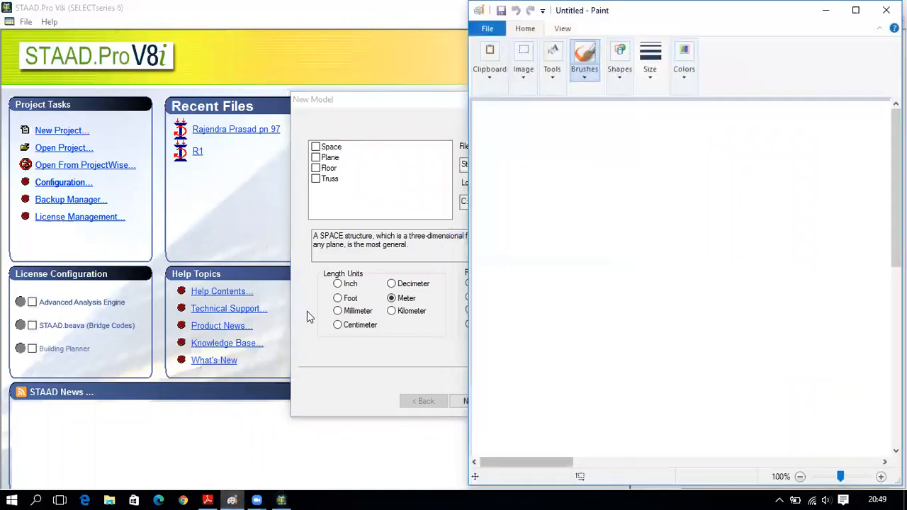
{"action": "mouse_move", "coordinate": [207, 500]}
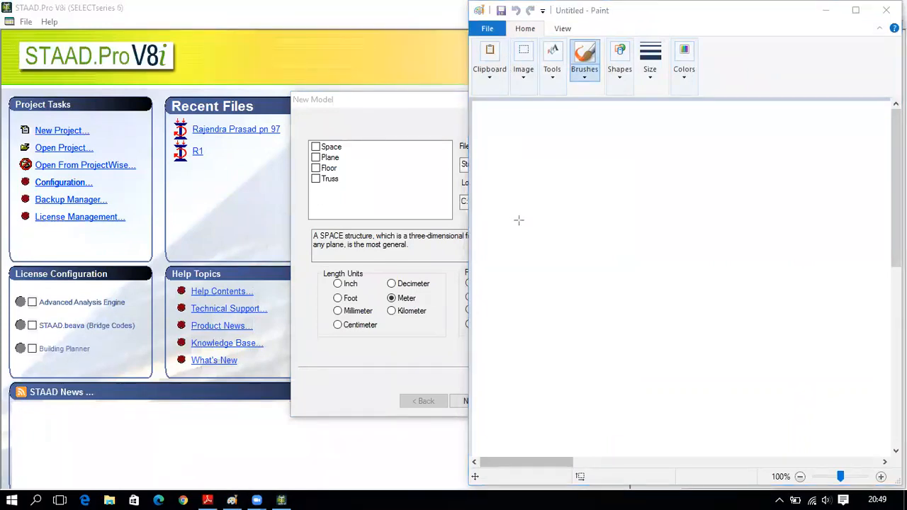
{"action": "mouse_move", "coordinate": [572, 257]}
{"action": "left_mouse_down"}
{"action": "mouse_move", "coordinate": [614, 297]}
{"action": "mouse_move", "coordinate": [689, 312]}
{"action": "mouse_move", "coordinate": [688, 323]}
{"action": "left_mouse_up"}
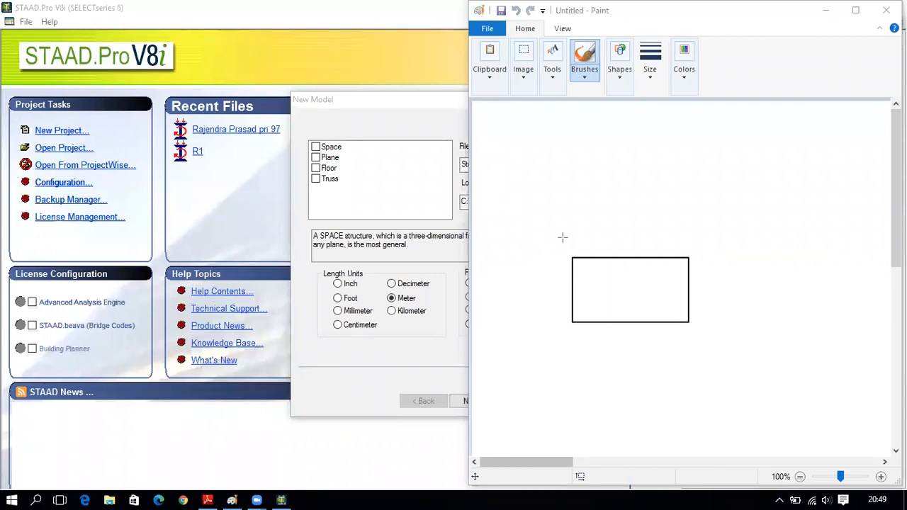
{"action": "mouse_move", "coordinate": [572, 257]}
{"action": "left_mouse_down"}
{"action": "mouse_move", "coordinate": [626, 196]}
{"action": "mouse_move", "coordinate": [732, 195]}
{"action": "mouse_move", "coordinate": [688, 256]}
{"action": "left_mouse_up"}
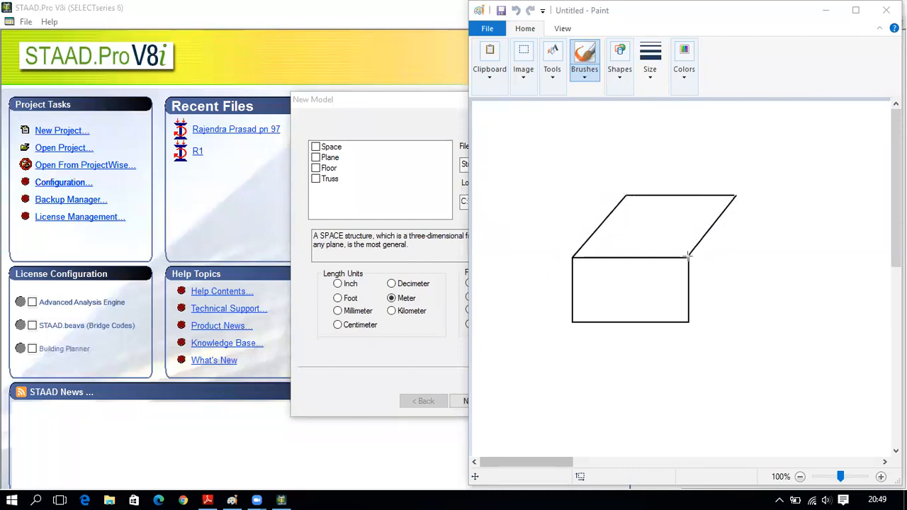
{"action": "left_click_drag", "start_coordinate": [735, 195], "coordinate": [737, 263]}
{"action": "left_click_drag", "start_coordinate": [737, 262], "coordinate": [688, 323]}
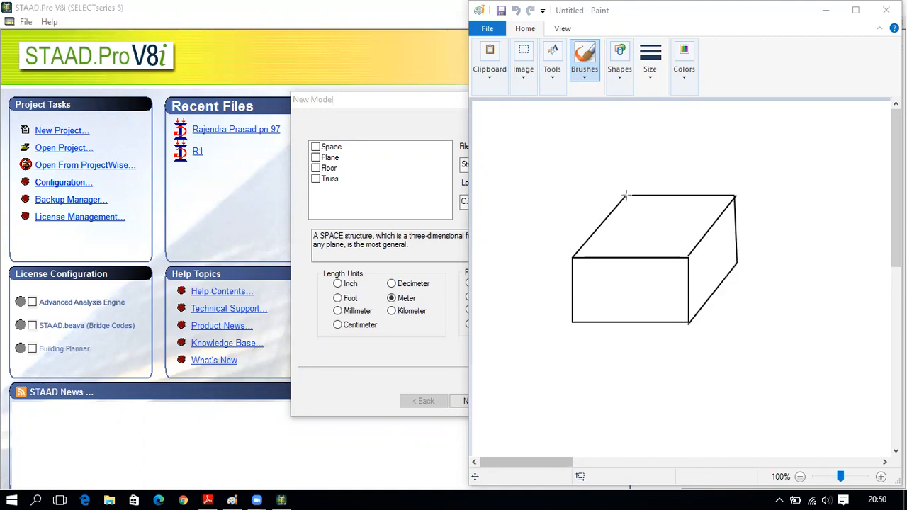
{"action": "mouse_move", "coordinate": [626, 195]}
{"action": "left_mouse_down"}
{"action": "mouse_move", "coordinate": [625, 267]}
{"action": "mouse_move", "coordinate": [737, 264]}
{"action": "left_mouse_up"}
{"action": "left_click_drag", "start_coordinate": [624, 265], "coordinate": [573, 322]}
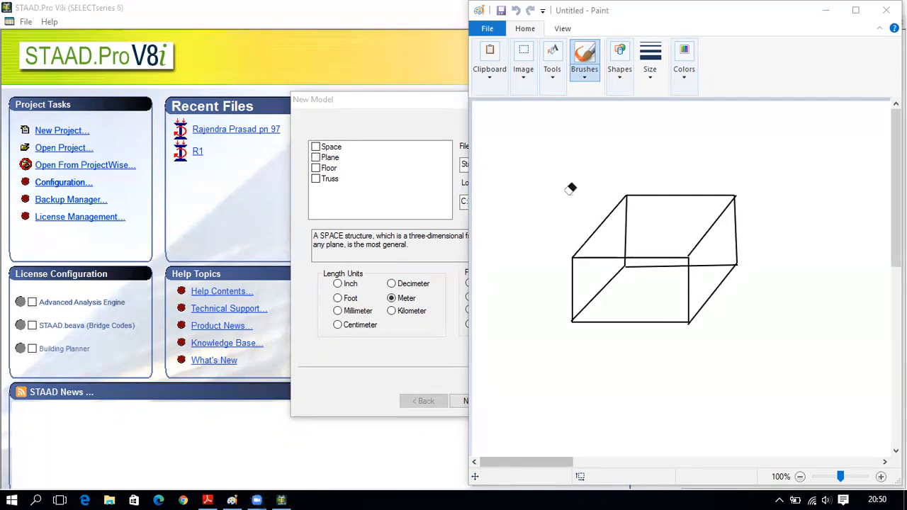
- Remove the box frame sketch from the Paint canvas
{"action": "key", "text": "ctrl+z"}
{"action": "key", "text": "ctrl+z"}
{"action": "key", "text": "ctrl+z"}
{"action": "key", "text": "ctrl+z"}
{"action": "key", "text": "ctrl+z"}
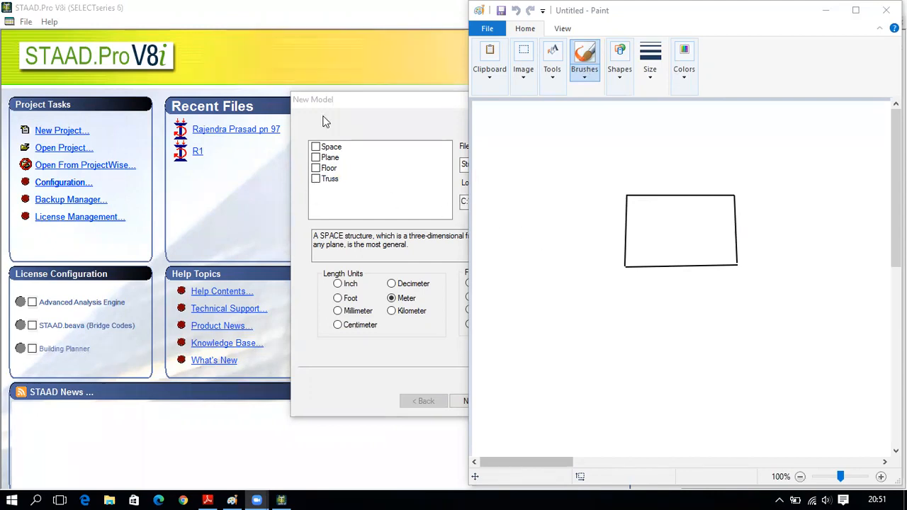
{"action": "mouse_move", "coordinate": [737, 196]}
{"action": "left_mouse_down"}
{"action": "mouse_move", "coordinate": [607, 194]}
{"action": "mouse_move", "coordinate": [654, 297]}
{"action": "mouse_move", "coordinate": [770, 131]}
{"action": "left_mouse_up"}
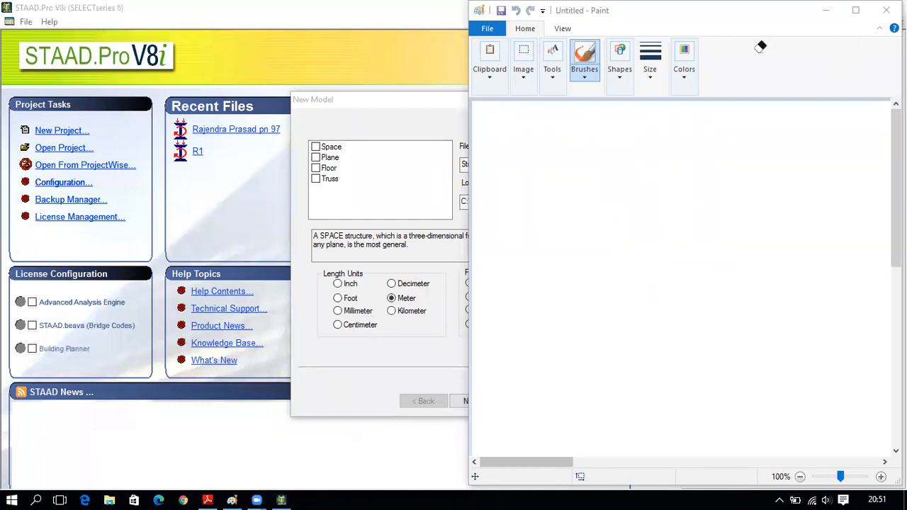
{"action": "left_click", "coordinate": [824, 10]}
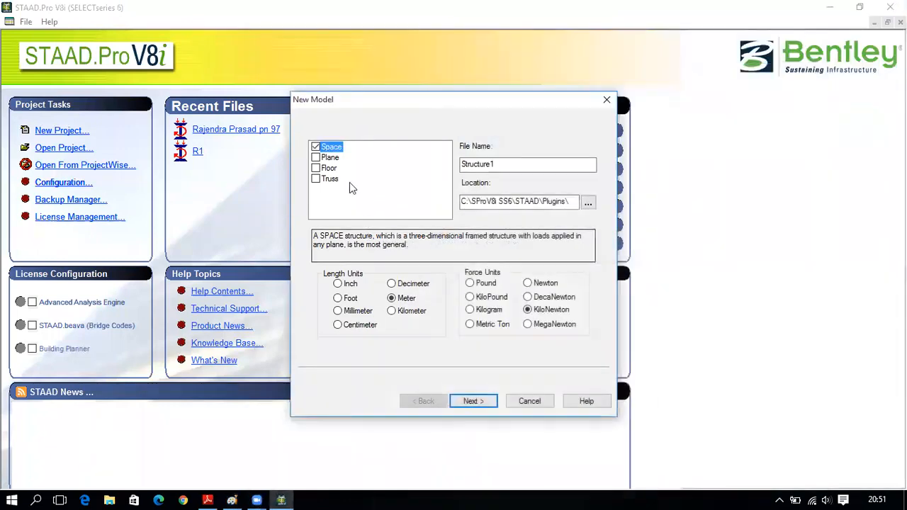
{"action": "left_click", "coordinate": [316, 158]}
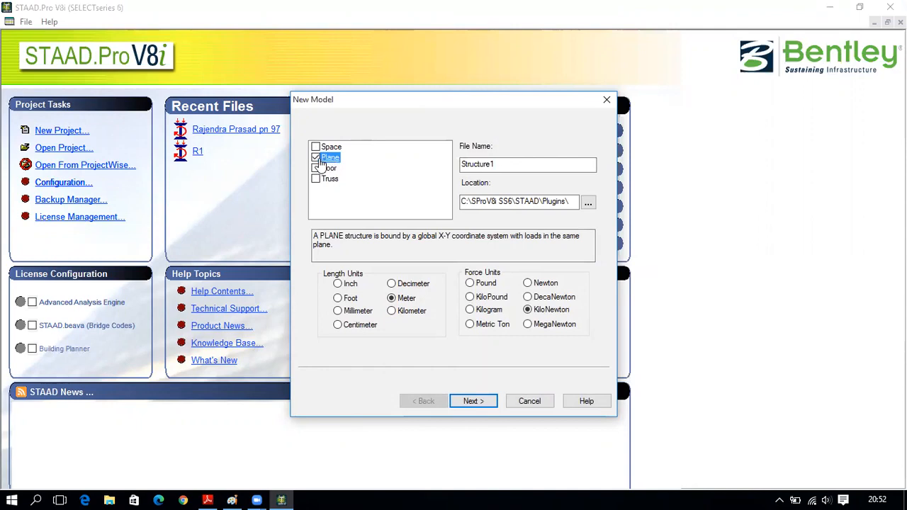
{"action": "left_click_drag", "start_coordinate": [504, 164], "coordinate": [460, 160]}
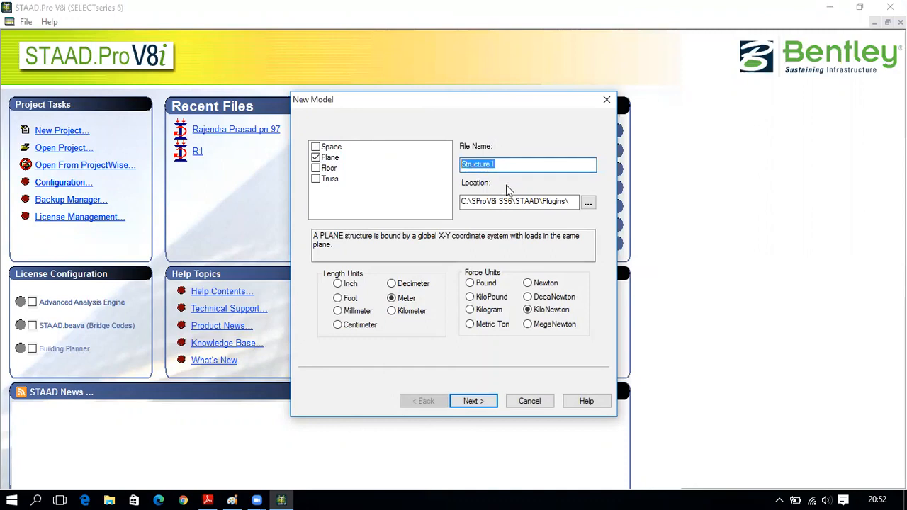
{"action": "type", "text": "Example 1"}
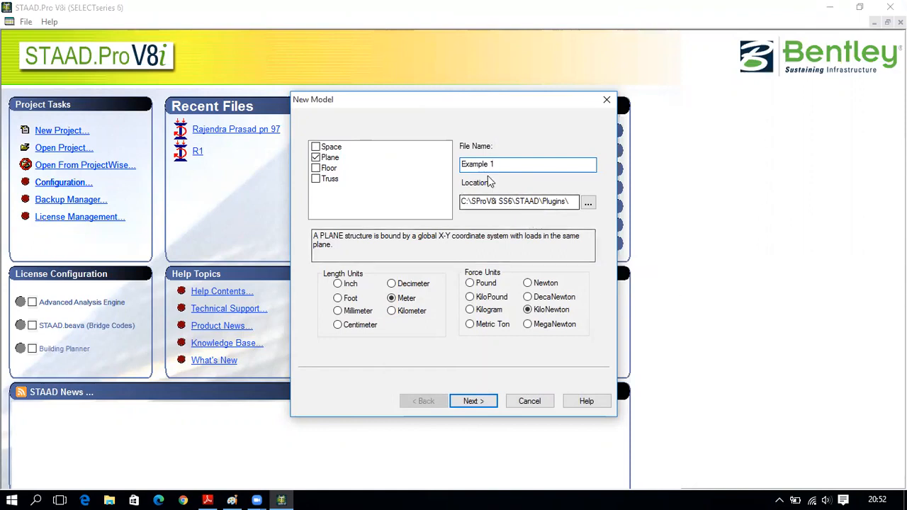
{"action": "left_click_drag", "start_coordinate": [517, 162], "coordinate": [454, 170]}
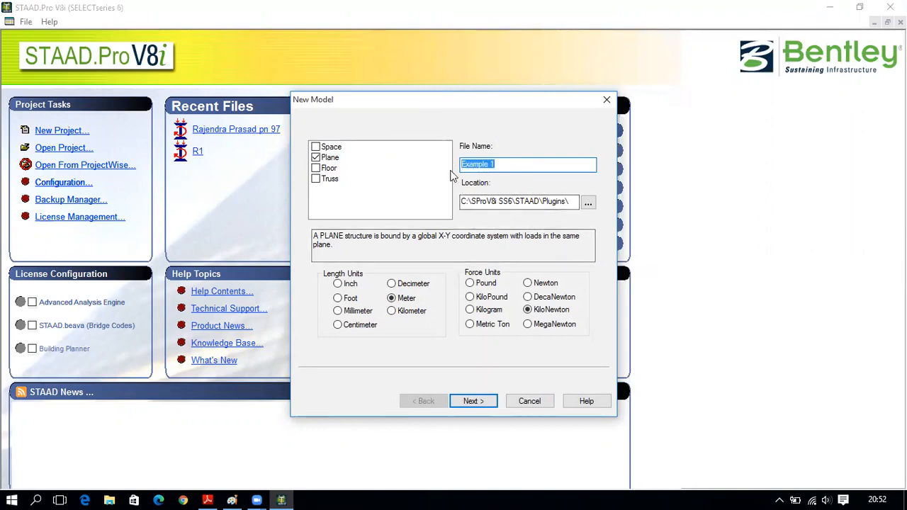
{"action": "type", "text": "COn"}
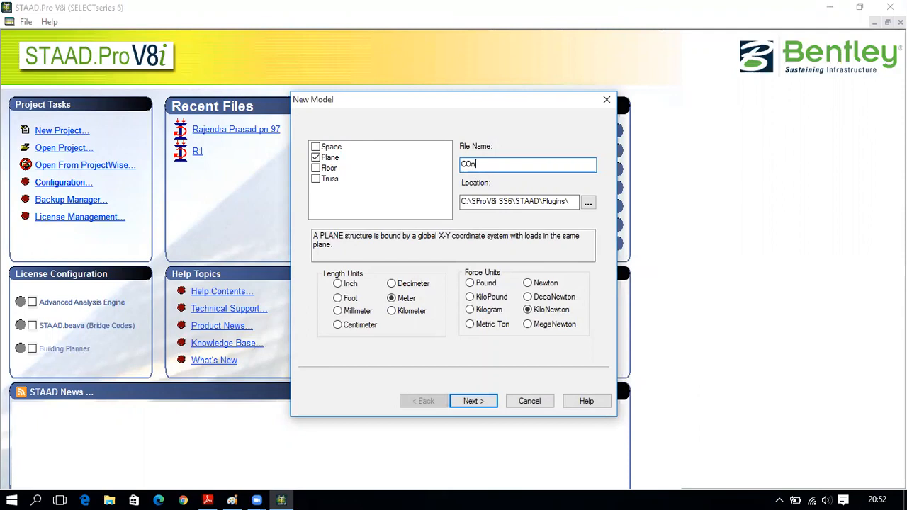
{"action": "type", "text": "tinous Beam 1"}
{"action": "left_click", "coordinate": [472, 164]}
{"action": "key", "text": "BackSpace"}
{"action": "type", "text": "o"}
{"action": "left_click", "coordinate": [588, 204]}
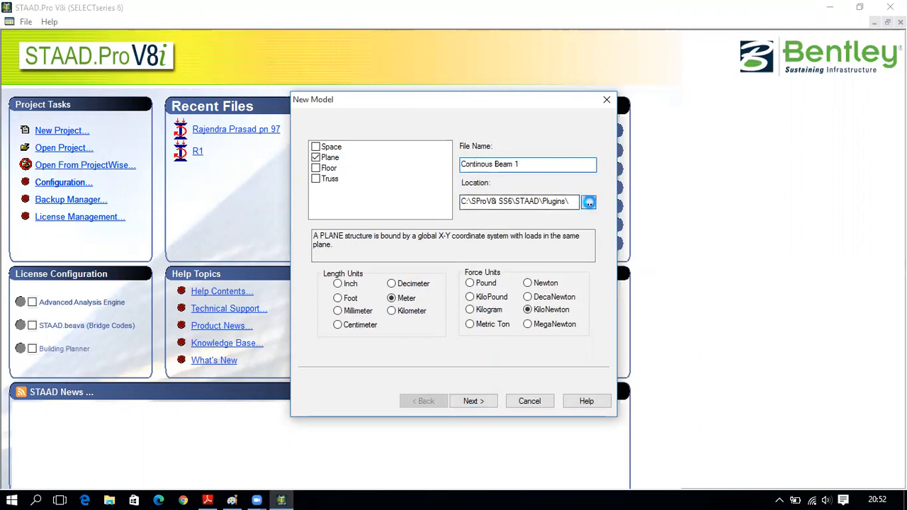
{"action": "left_click_drag", "start_coordinate": [548, 279], "coordinate": [546, 212]}
{"action": "left_click", "coordinate": [385, 198]}
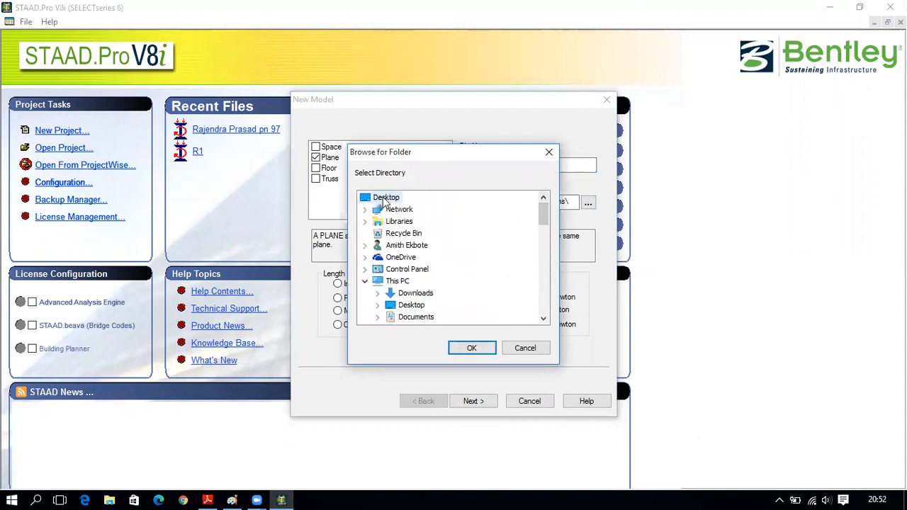
{"action": "left_click", "coordinate": [528, 350]}
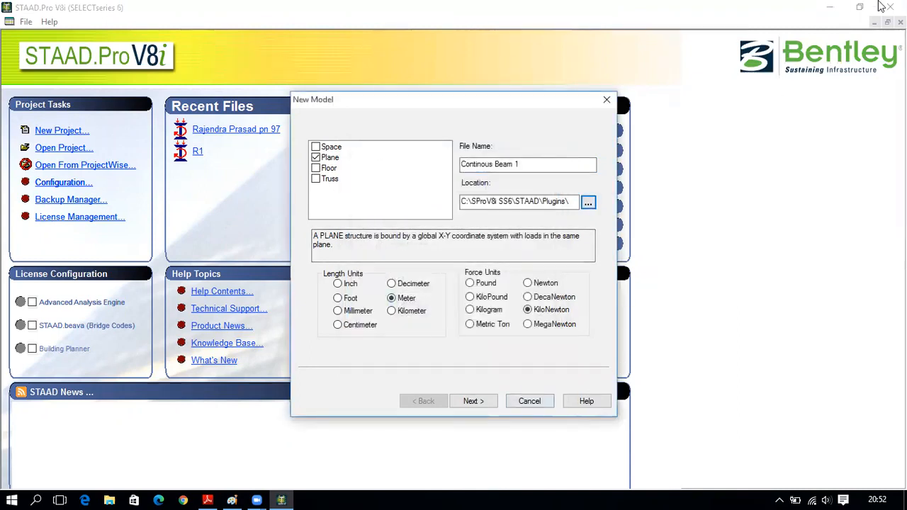
{"action": "left_click", "coordinate": [531, 398]}
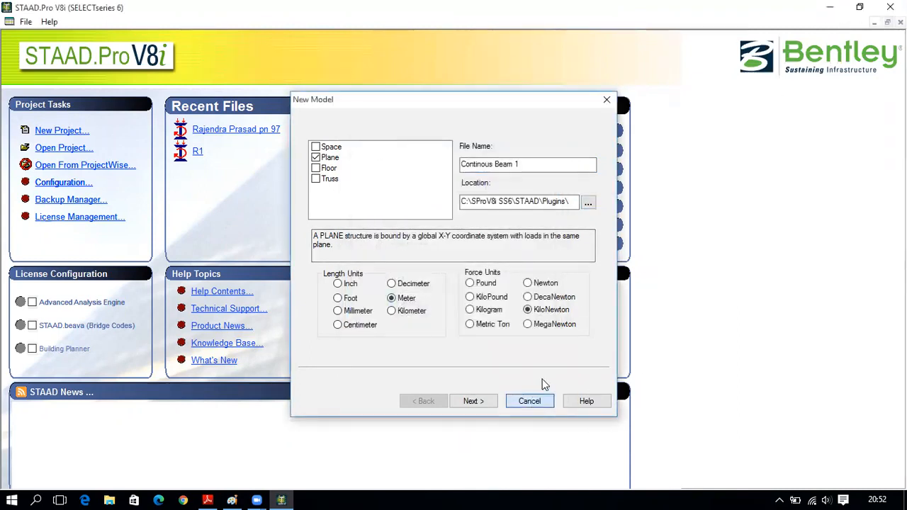
- Switch to the Windows desktop and create a new folder on it
{"action": "left_click", "coordinate": [826, 8]}
{"action": "right_click", "coordinate": [223, 200]}
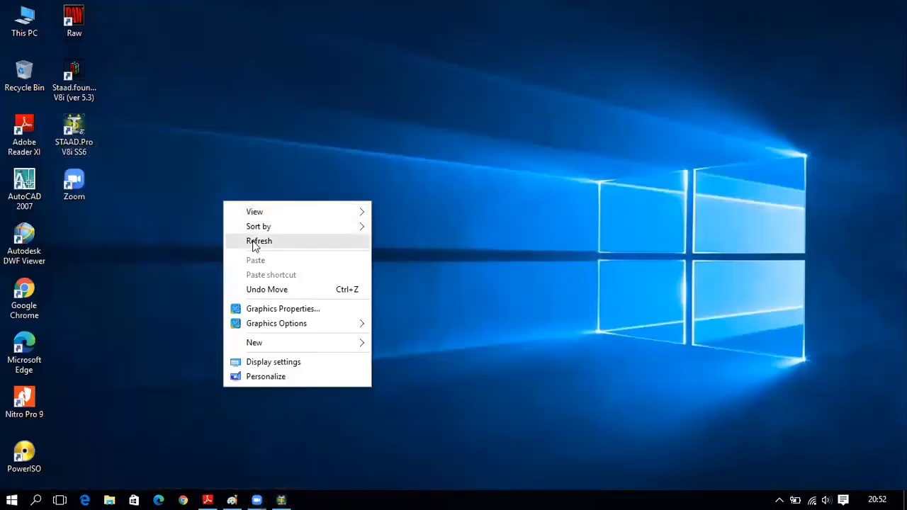
{"action": "mouse_move", "coordinate": [333, 343]}
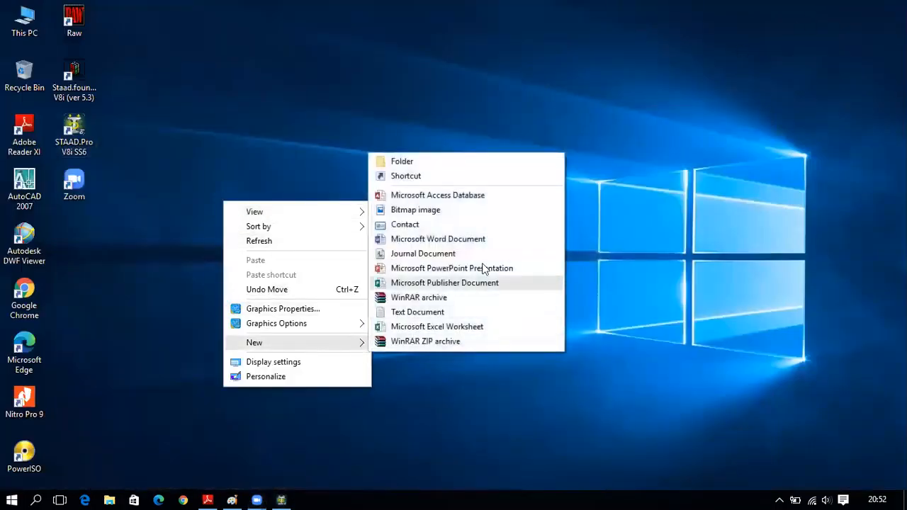
{"action": "left_click", "coordinate": [466, 164]}
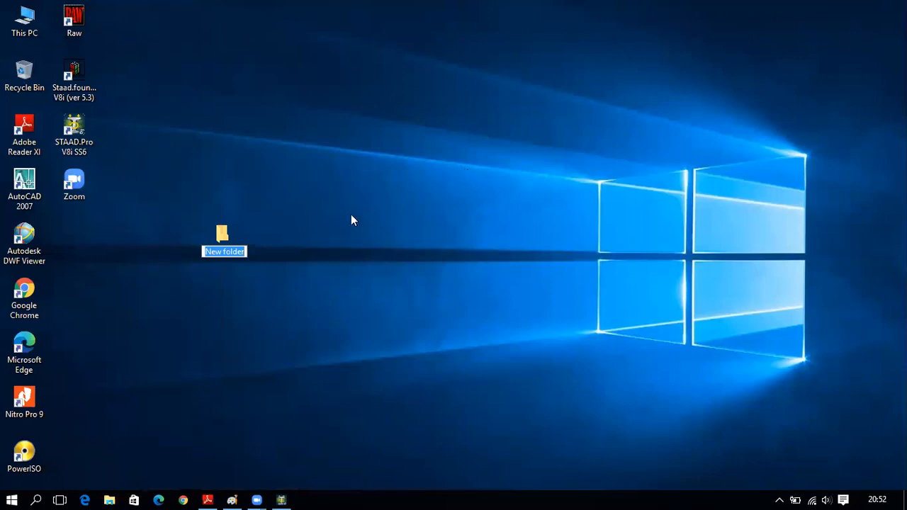
{"action": "right_click", "coordinate": [302, 201]}
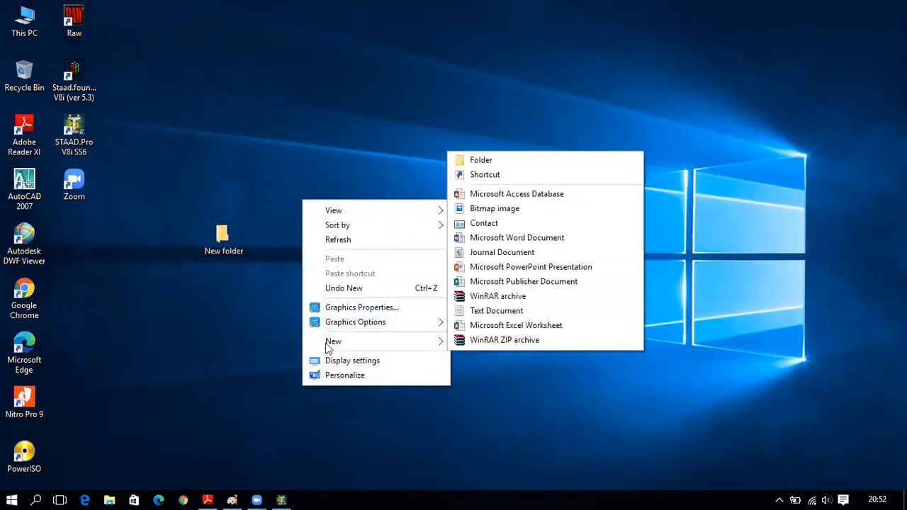
{"action": "mouse_move", "coordinate": [371, 343]}
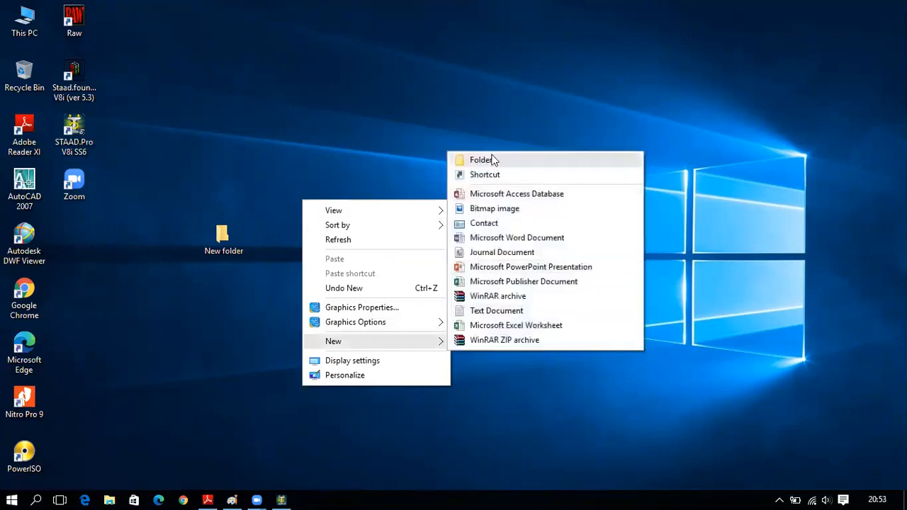
{"action": "left_click", "coordinate": [230, 237]}
{"action": "double_click", "coordinate": [198, 243]}
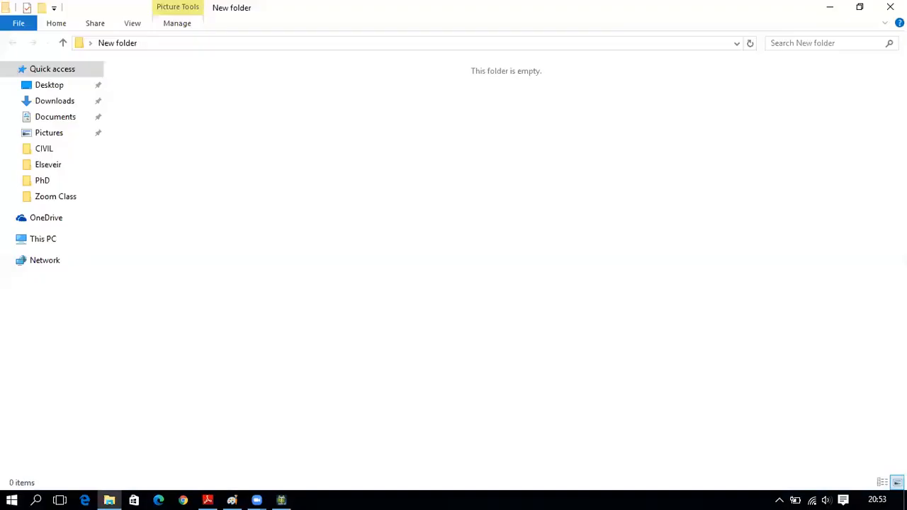
{"action": "left_click", "coordinate": [890, 7]}
- Move the new folder beneath the Zoom icon on the desktop and rename it Staad Examples
{"action": "left_click_drag", "start_coordinate": [199, 243], "coordinate": [84, 241]}
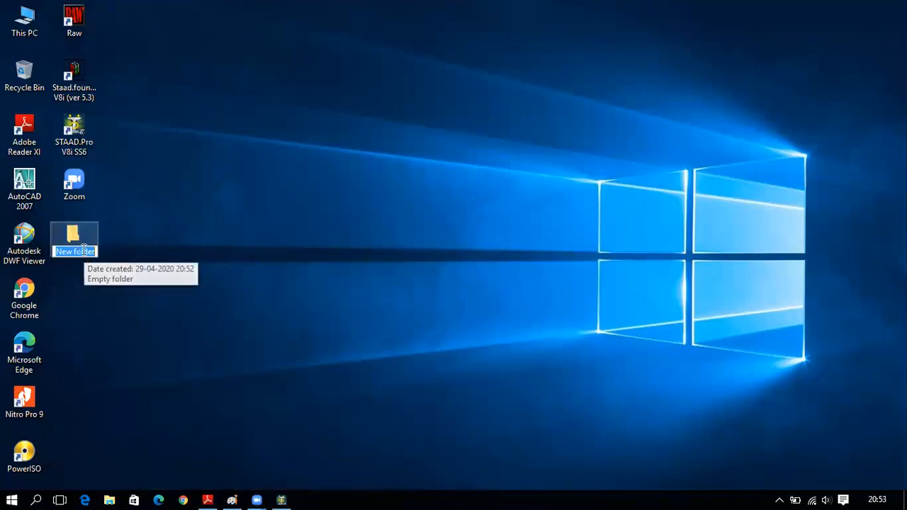
{"action": "right_click", "coordinate": [82, 237]}
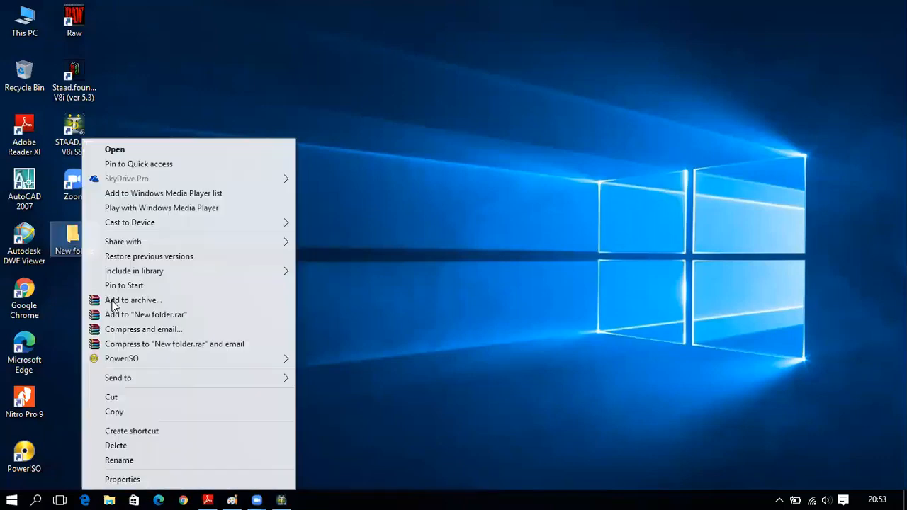
{"action": "left_click", "coordinate": [159, 460]}
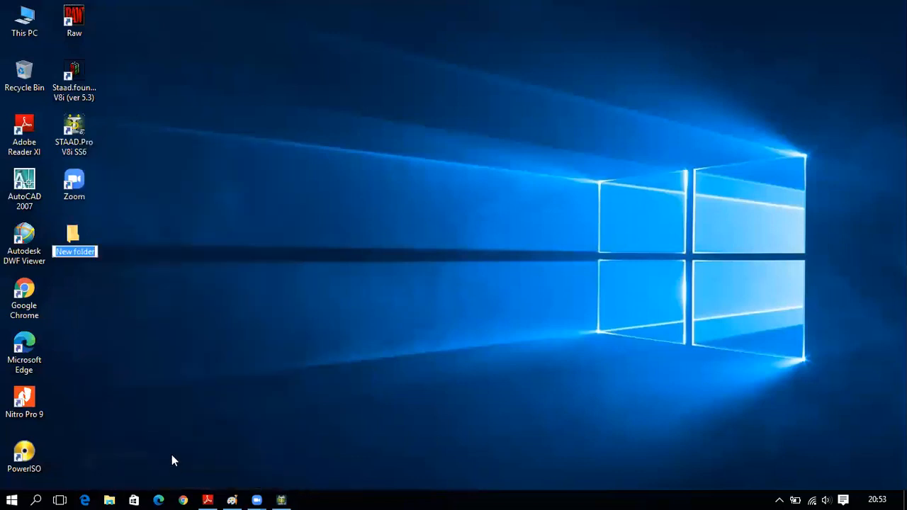
{"action": "type", "text": "Staad Examples"}
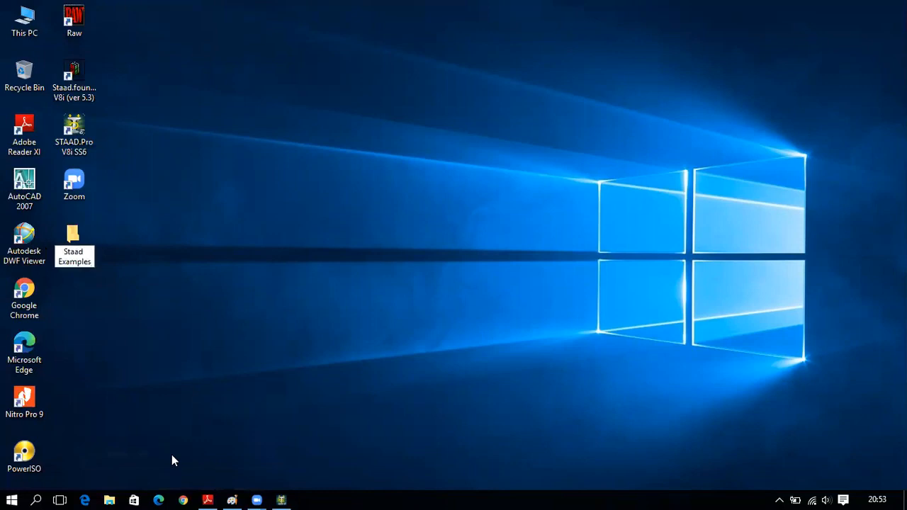
{"action": "key", "text": "Return"}
{"action": "left_click", "coordinate": [174, 371]}
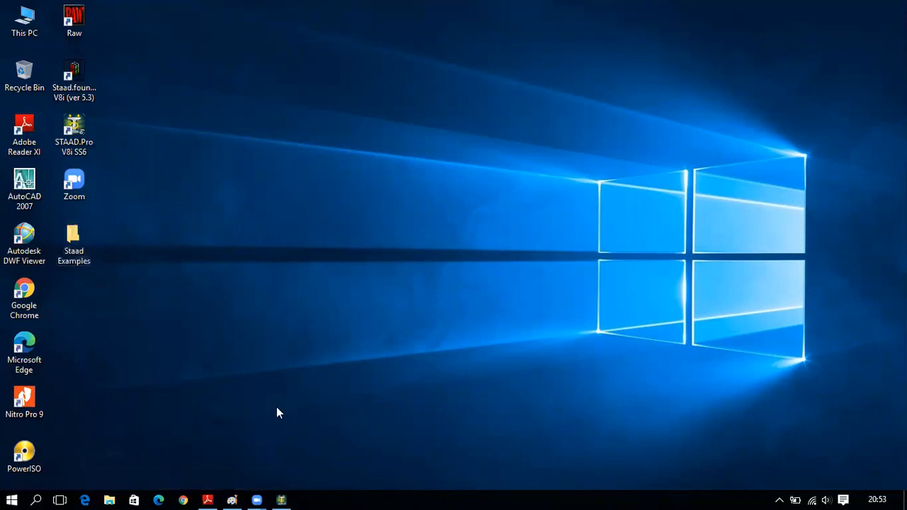
- Switch back to STAAD.Pro and start a new Plane model with the file name Cont Beam 1
{"action": "left_click", "coordinate": [281, 500]}
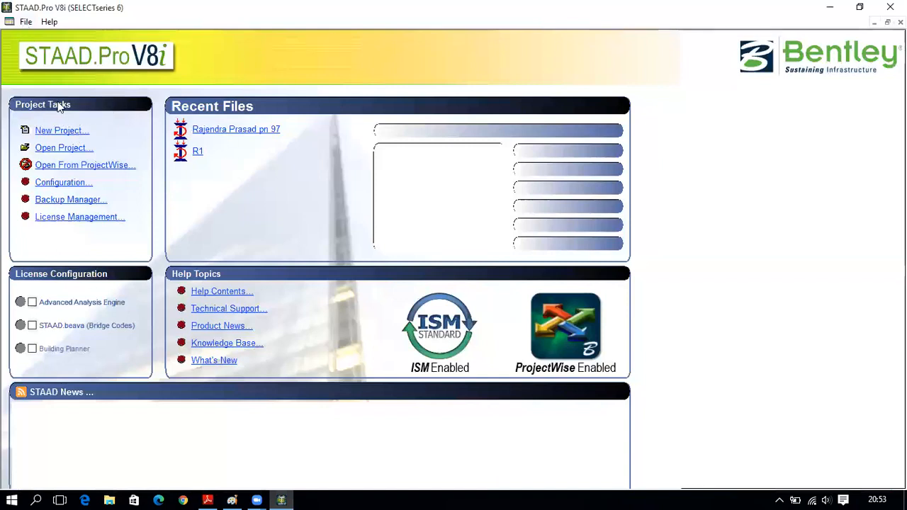
{"action": "left_click", "coordinate": [79, 131]}
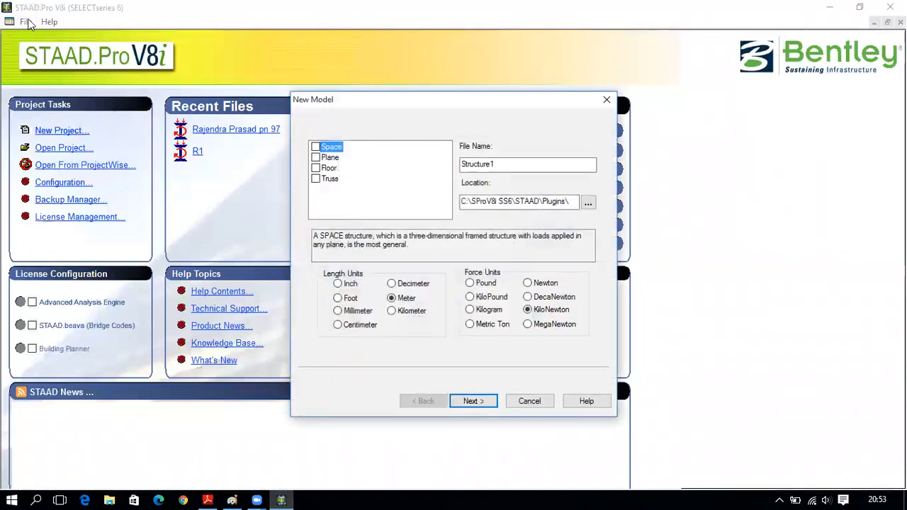
{"action": "left_click", "coordinate": [316, 157]}
{"action": "double_click", "coordinate": [538, 166]}
{"action": "type", "text": "Cont Beam 1"}
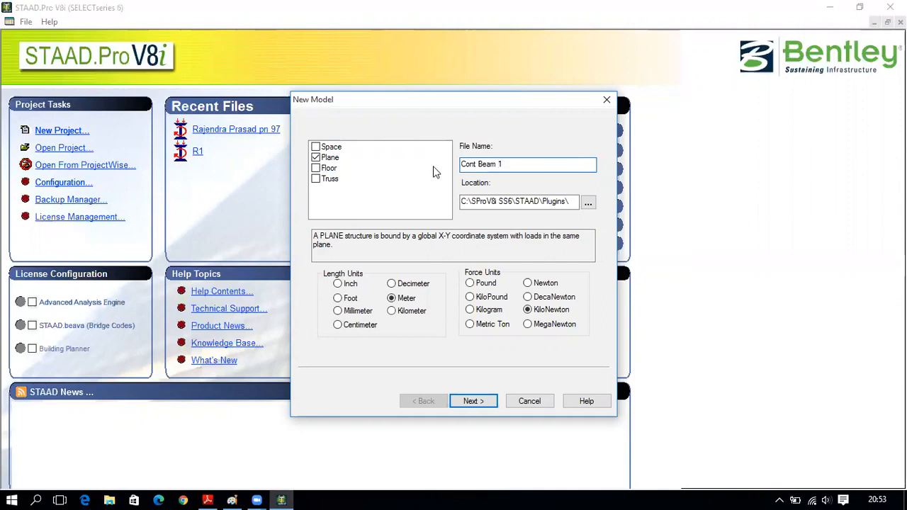
- Set the model's location to the Staad Examples desktop folder and finish creating it with Add Beam as the starting task
{"action": "left_click", "coordinate": [588, 204]}
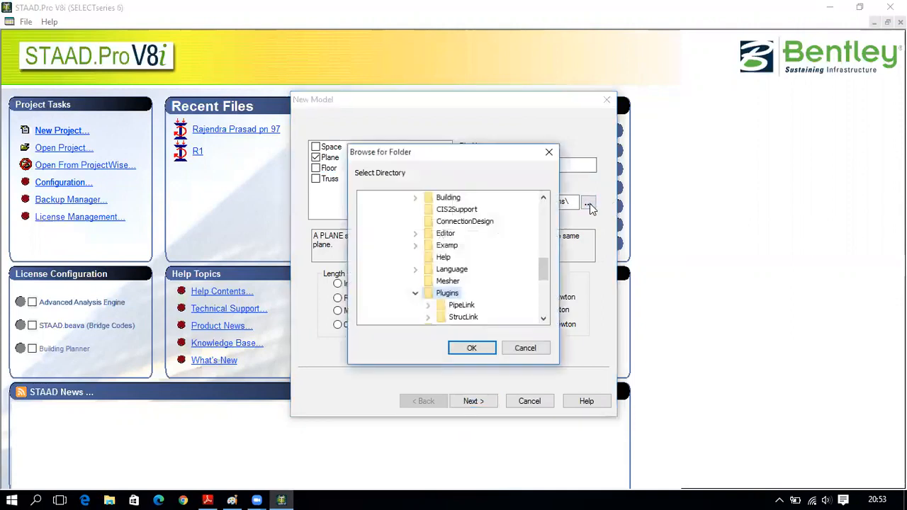
{"action": "scroll", "coordinate": [443, 209], "scroll_direction": "up", "scroll_amount": 10}
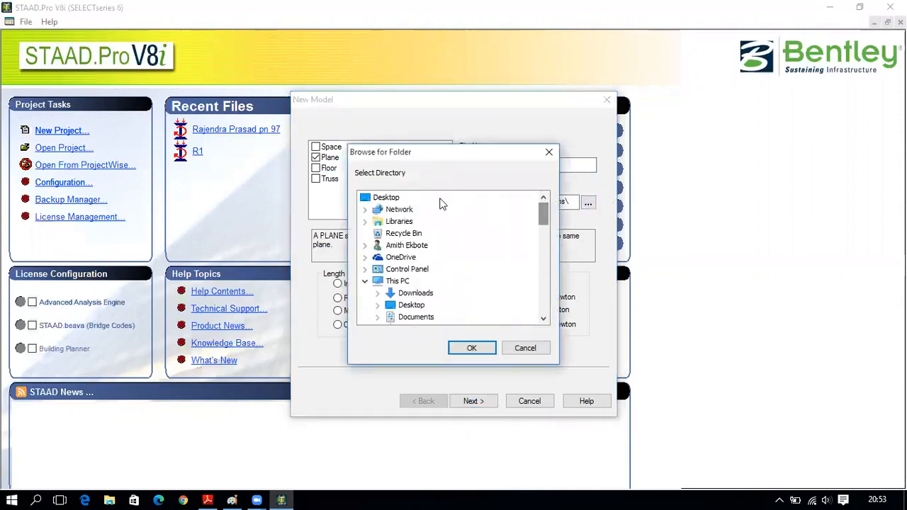
{"action": "double_click", "coordinate": [399, 200]}
{"action": "double_click", "coordinate": [387, 197]}
{"action": "scroll", "coordinate": [424, 241], "scroll_direction": "down", "scroll_amount": 3}
{"action": "scroll", "coordinate": [425, 267], "scroll_direction": "up", "scroll_amount": 2}
{"action": "scroll", "coordinate": [425, 268], "scroll_direction": "down", "scroll_amount": 5}
{"action": "scroll", "coordinate": [420, 275], "scroll_direction": "up", "scroll_amount": 5}
{"action": "scroll", "coordinate": [386, 252], "scroll_direction": "down", "scroll_amount": 8}
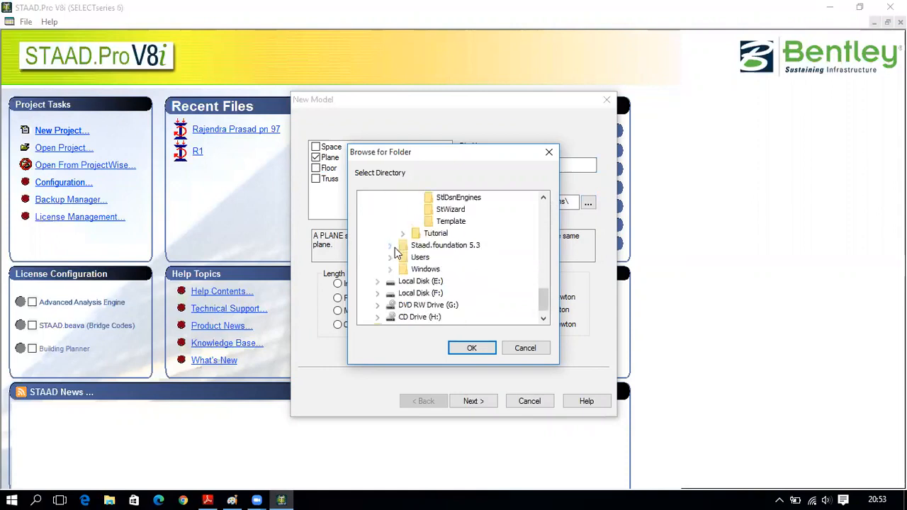
{"action": "scroll", "coordinate": [436, 245], "scroll_direction": "up", "scroll_amount": 2}
{"action": "scroll", "coordinate": [437, 258], "scroll_direction": "down", "scroll_amount": 3}
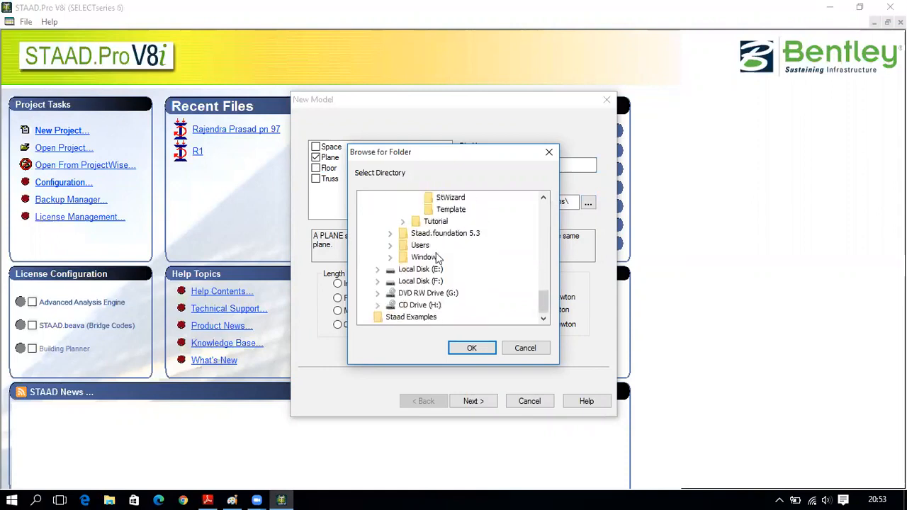
{"action": "left_click", "coordinate": [425, 319]}
{"action": "left_click", "coordinate": [472, 348]}
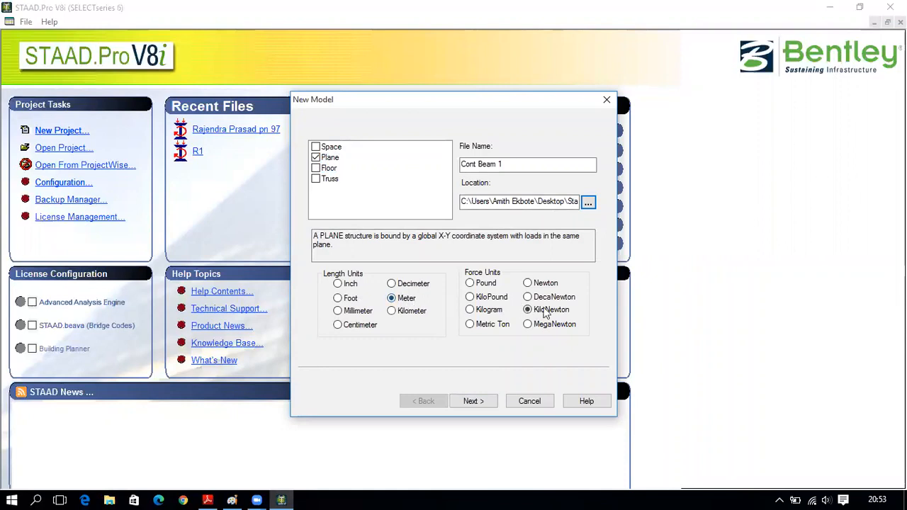
{"action": "left_click", "coordinate": [486, 401]}
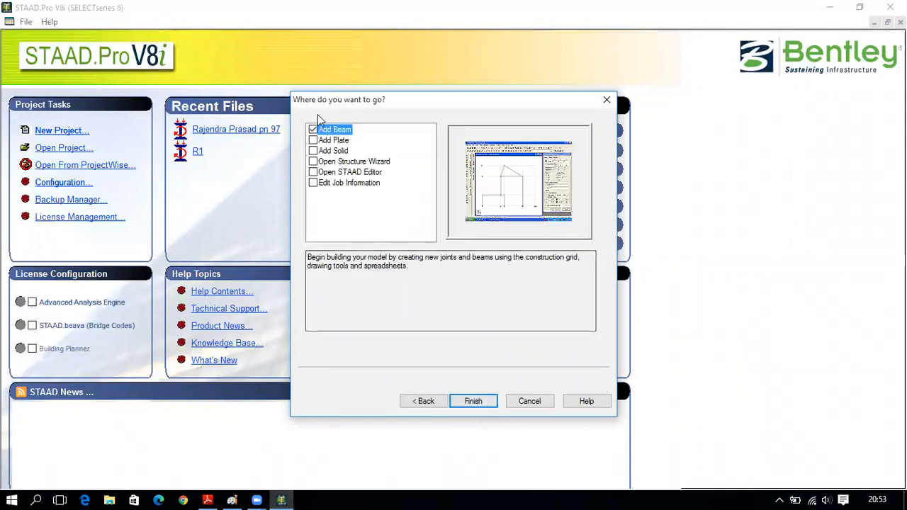
{"action": "left_click", "coordinate": [467, 401]}
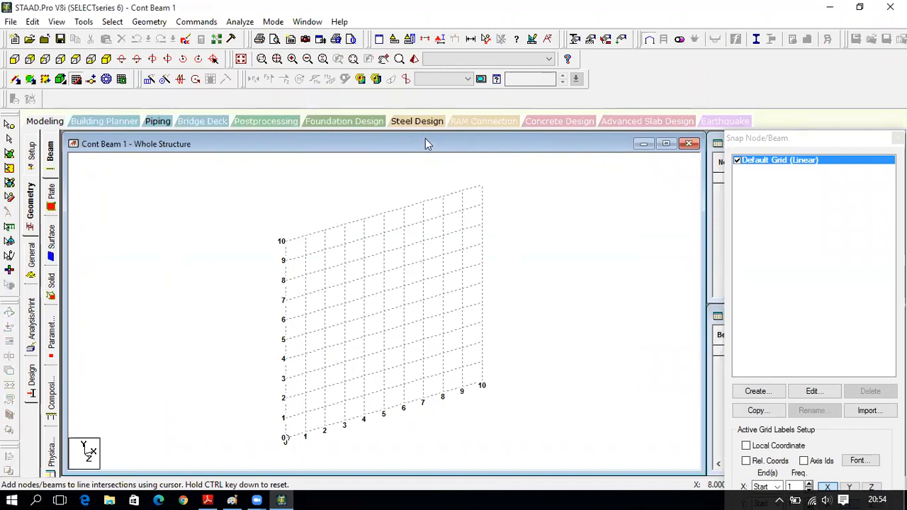
{"action": "left_click", "coordinate": [11, 22]}
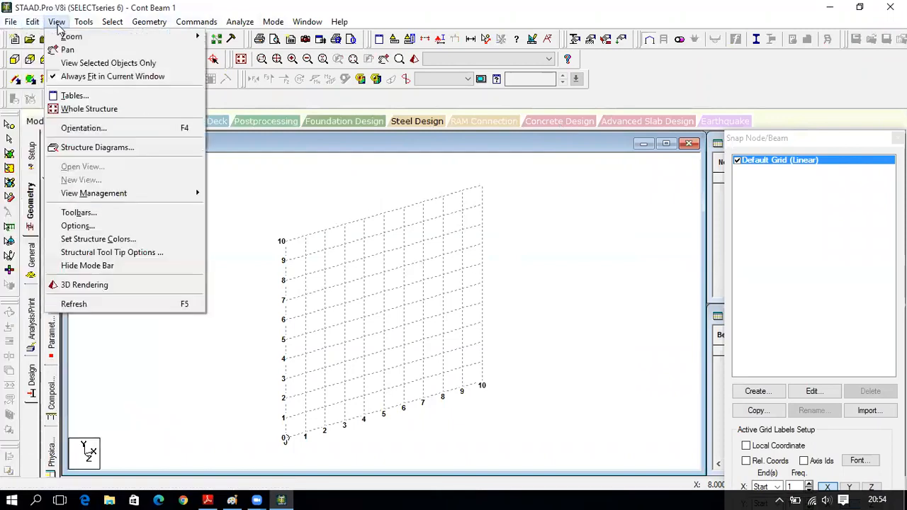
{"action": "mouse_move", "coordinate": [84, 22]}
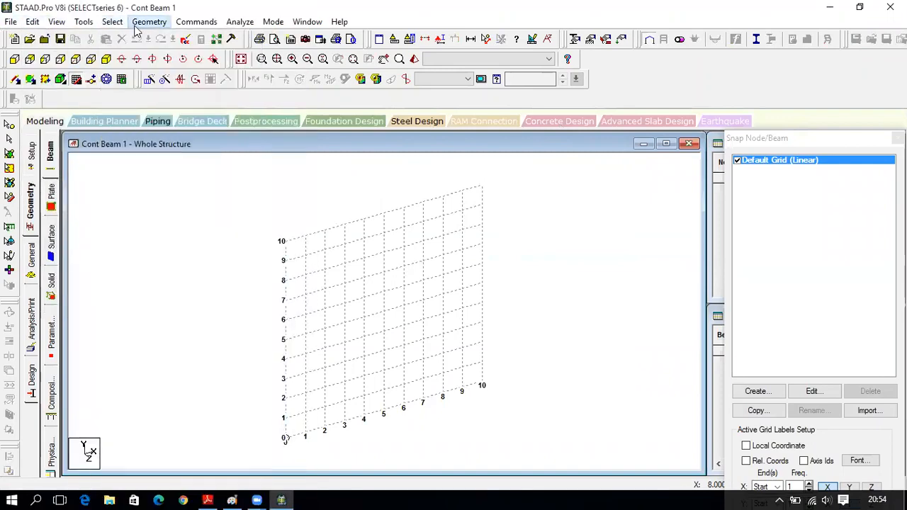
{"action": "mouse_move", "coordinate": [167, 26]}
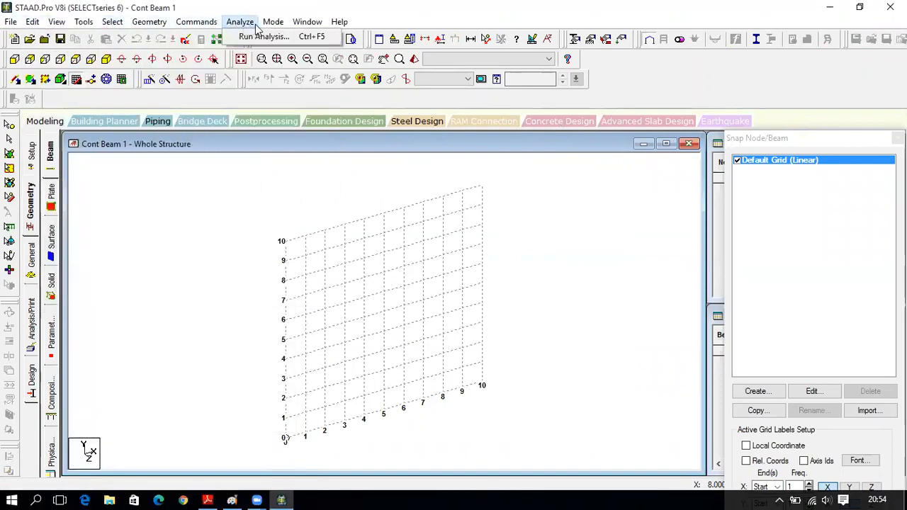
{"action": "mouse_move", "coordinate": [291, 25]}
{"action": "mouse_move", "coordinate": [335, 26]}
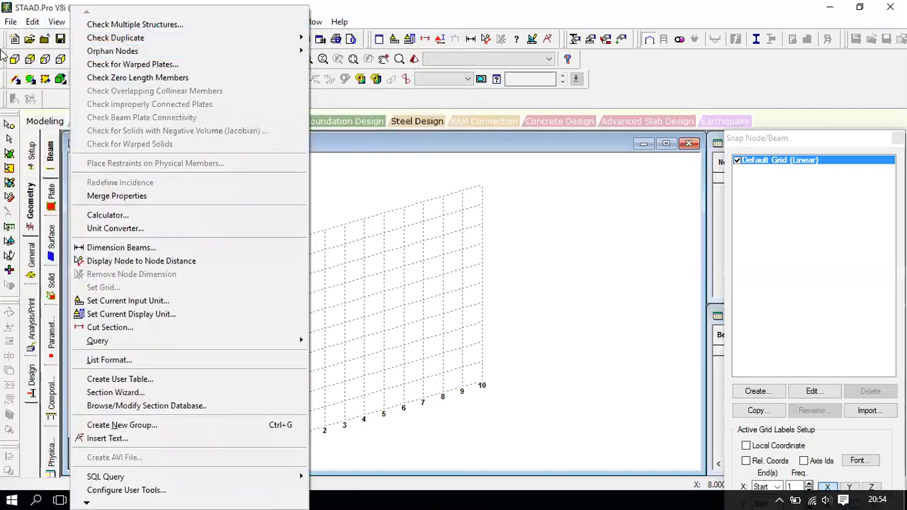
- Float the Selection toolbar over the model view and dock it back in its original place
{"action": "left_click", "coordinate": [905, 271]}
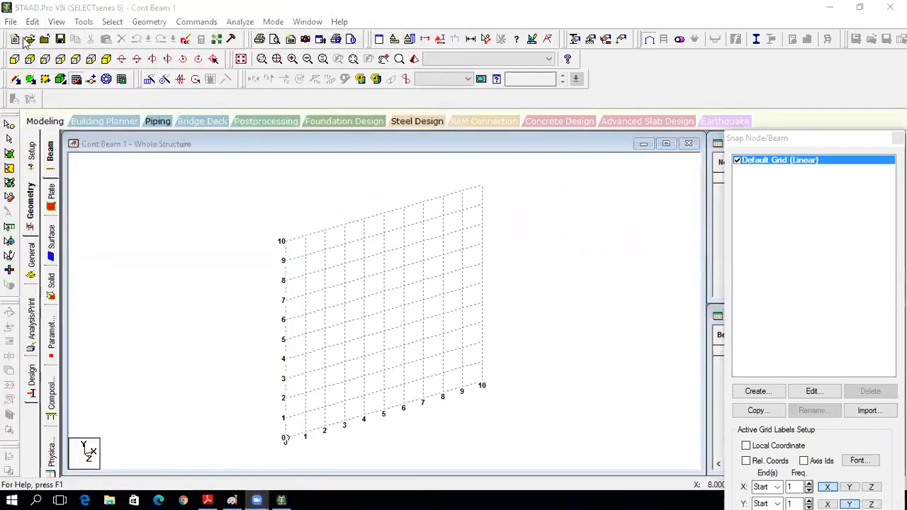
{"action": "left_click", "coordinate": [115, 8]}
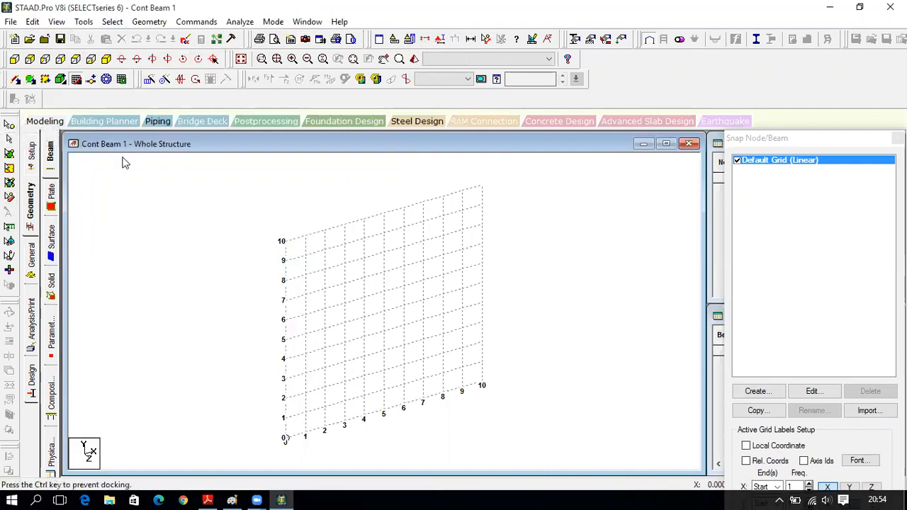
{"action": "left_click_drag", "start_coordinate": [136, 179], "coordinate": [138, 174]}
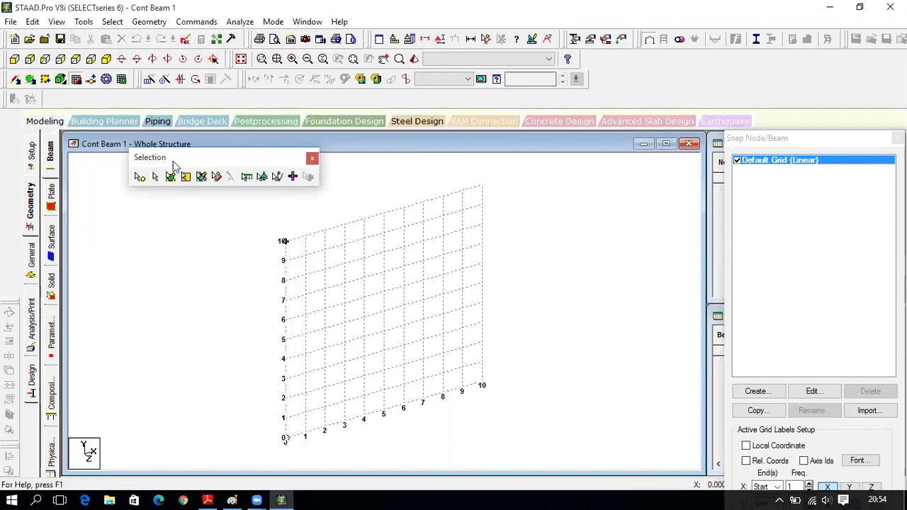
{"action": "left_click_drag", "start_coordinate": [166, 163], "coordinate": [17, 124]}
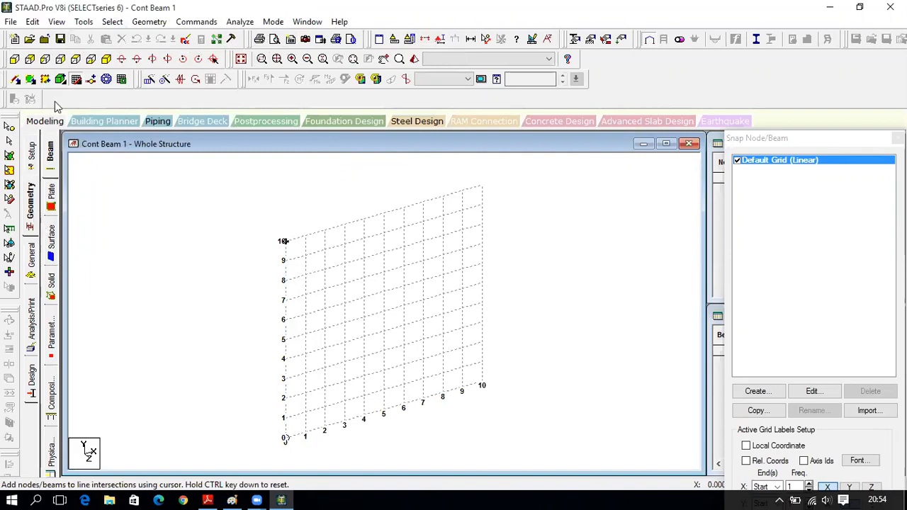
- Open the toolbar customization settings and switch the File and ProjectWise toolbars off and back on
{"action": "left_click", "coordinate": [63, 22]}
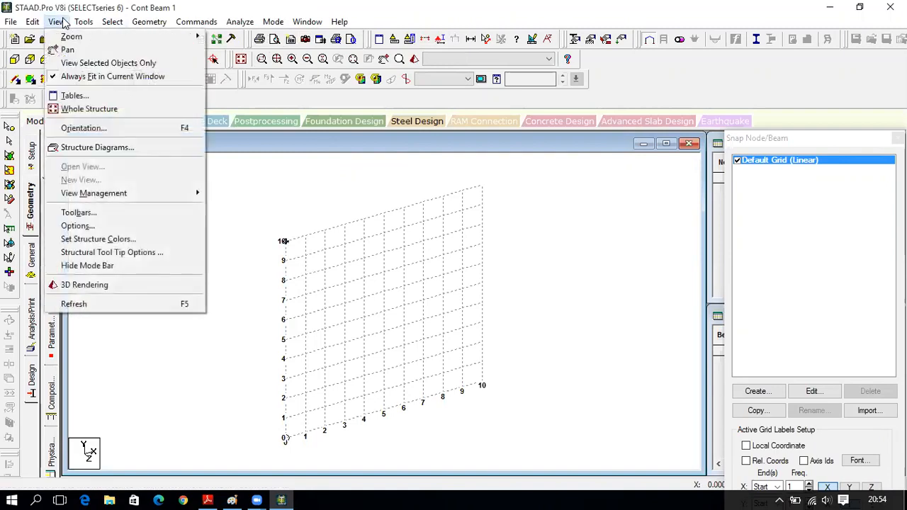
{"action": "left_click", "coordinate": [104, 216]}
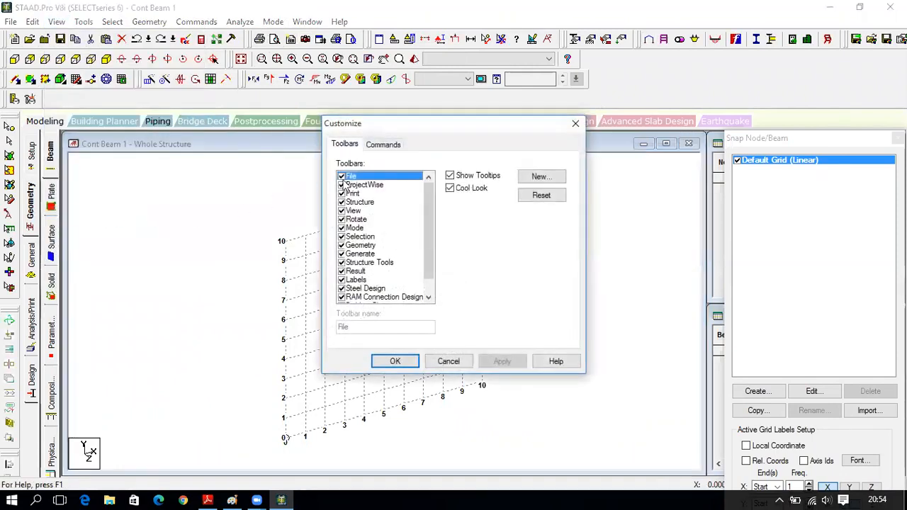
{"action": "mouse_move", "coordinate": [428, 258]}
{"action": "left_mouse_down"}
{"action": "mouse_move", "coordinate": [428, 277]}
{"action": "mouse_move", "coordinate": [430, 253]}
{"action": "left_mouse_up"}
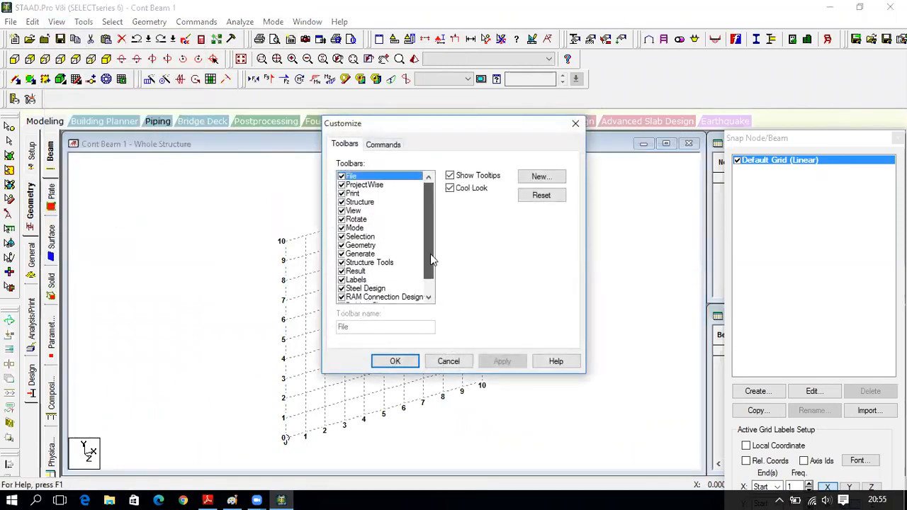
{"action": "left_click", "coordinate": [341, 177]}
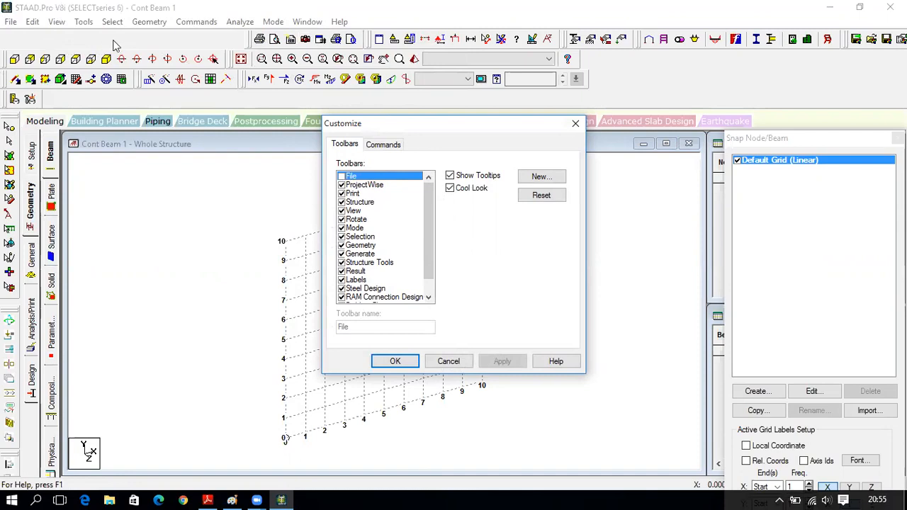
{"action": "left_click", "coordinate": [342, 177]}
{"action": "left_click", "coordinate": [341, 185]}
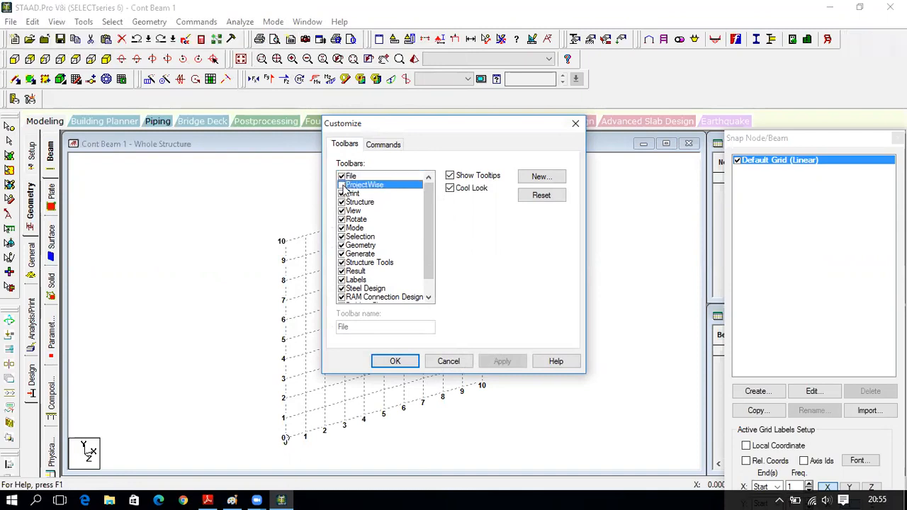
{"action": "left_click", "coordinate": [342, 185]}
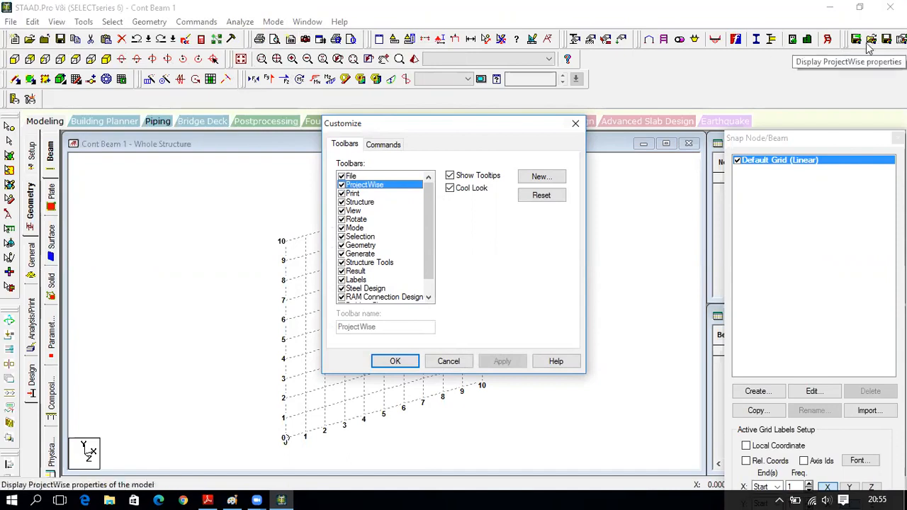
- Switch the Print and Structure toolbars off and back on
{"action": "left_click", "coordinate": [342, 194]}
{"action": "left_click", "coordinate": [342, 194]}
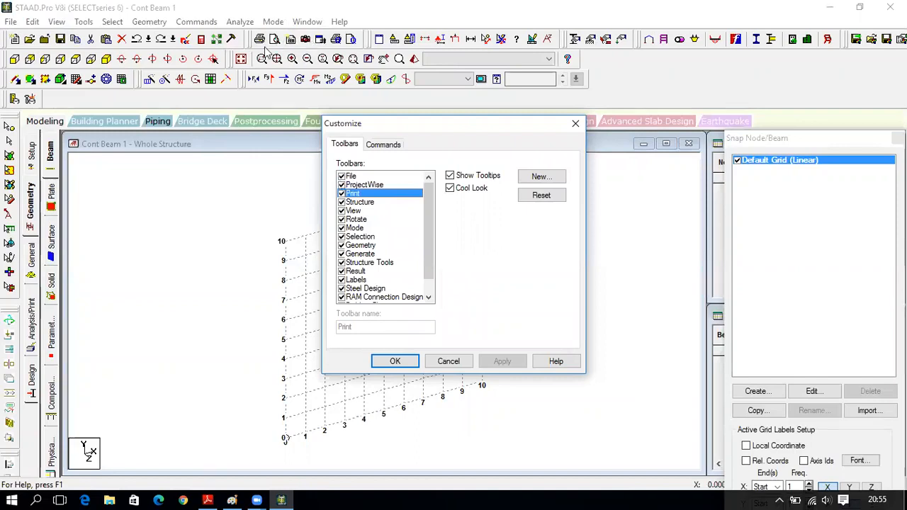
{"action": "left_click", "coordinate": [342, 203]}
{"action": "left_click", "coordinate": [342, 202]}
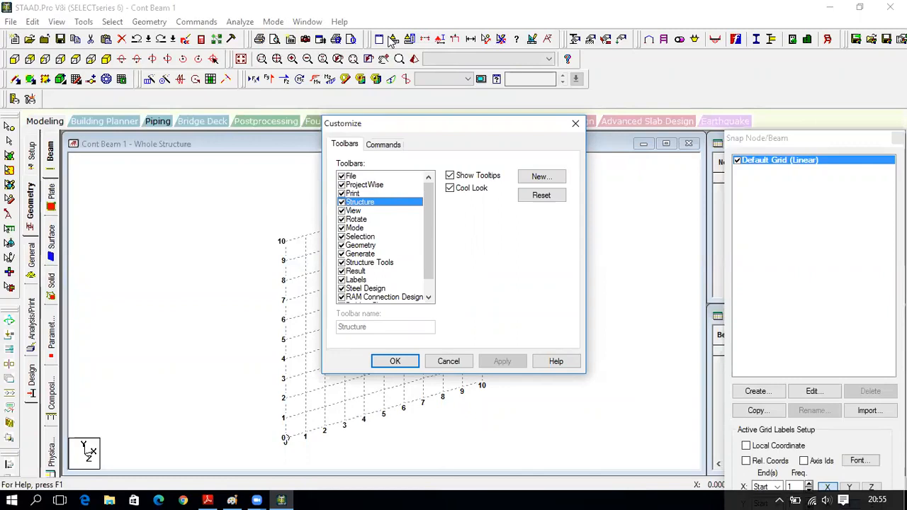
- Go through the View, Rotate, Mode, Selection, Geometry and Generate toolbar entries to see which tools each one controls
{"action": "left_click", "coordinate": [350, 210]}
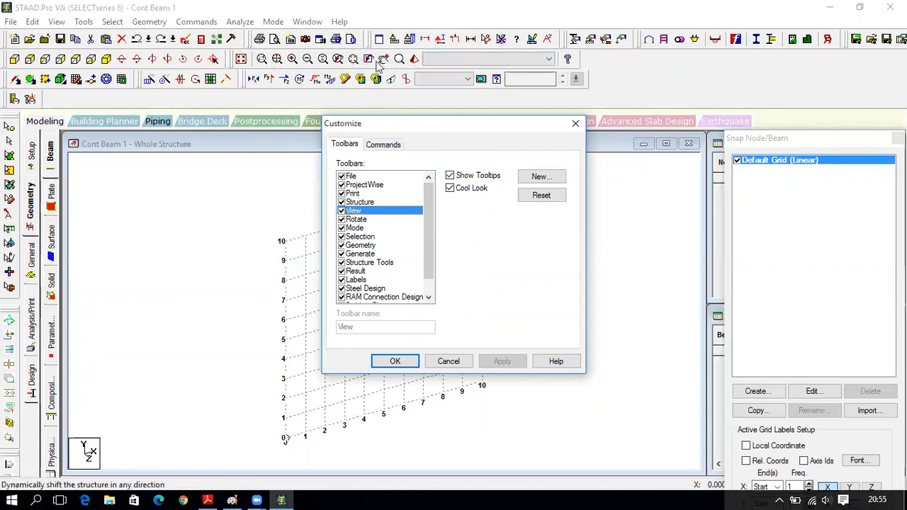
{"action": "left_click", "coordinate": [347, 219]}
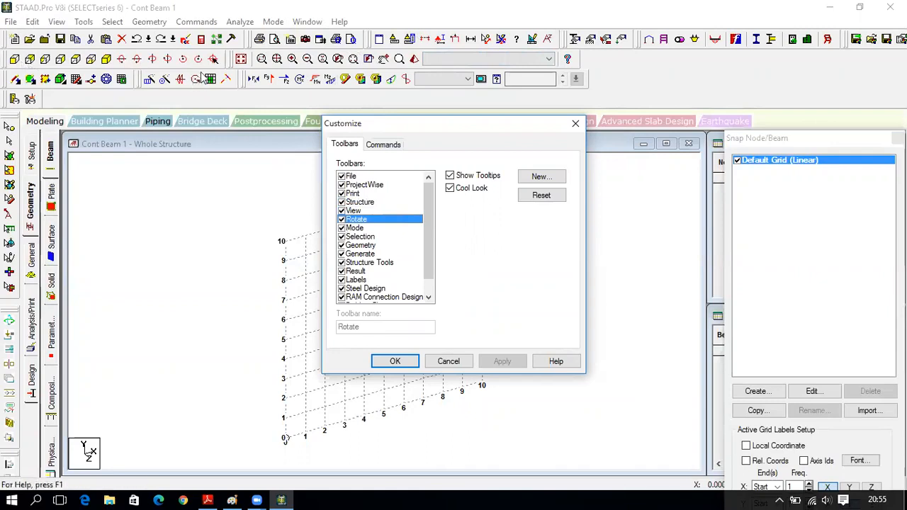
{"action": "left_click", "coordinate": [347, 229]}
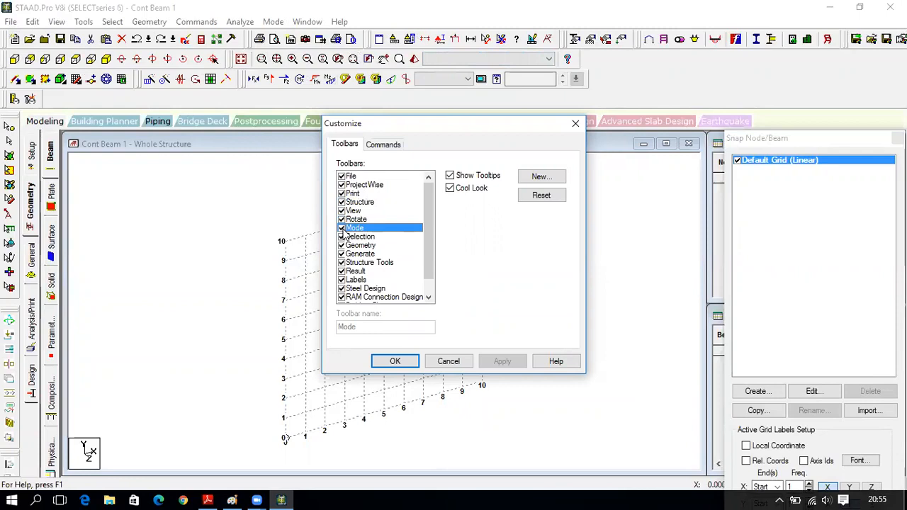
{"action": "left_click", "coordinate": [342, 237]}
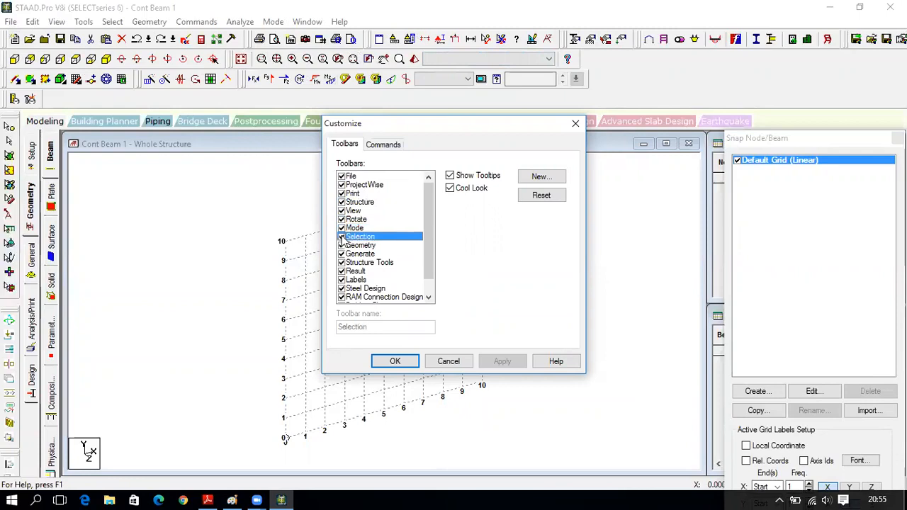
{"action": "left_click", "coordinate": [347, 246]}
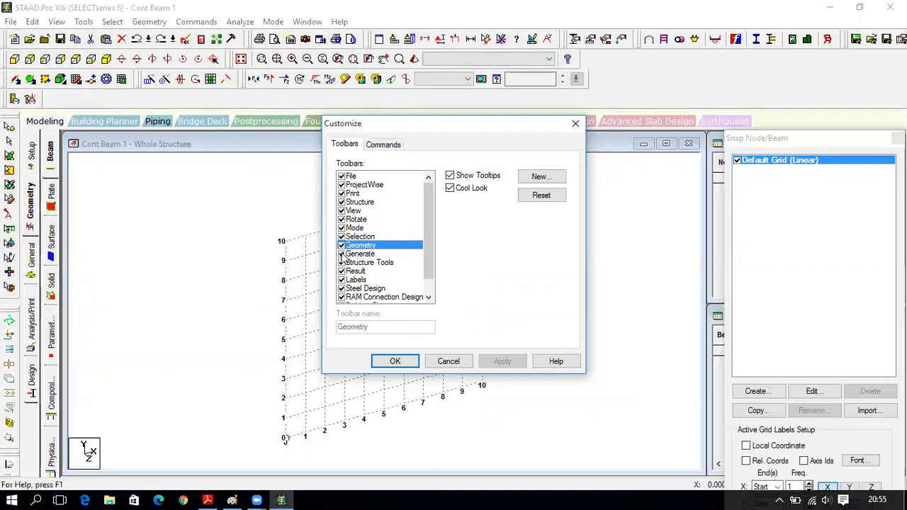
{"action": "left_click", "coordinate": [342, 254]}
{"action": "left_click", "coordinate": [340, 255]}
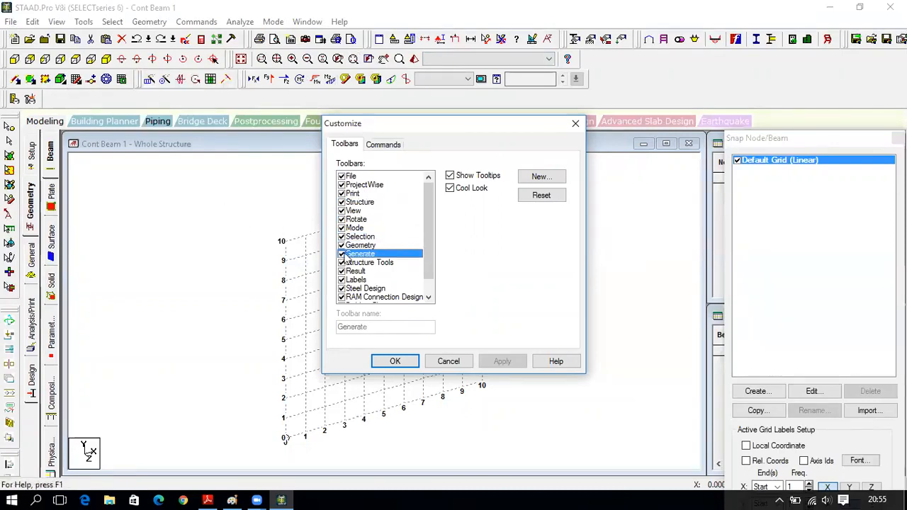
- Review the Structure Tools, Result, Labels, Steel Design and remaining toolbar entries, and close the customization settings with all toolbars enabled
{"action": "left_click", "coordinate": [344, 263]}
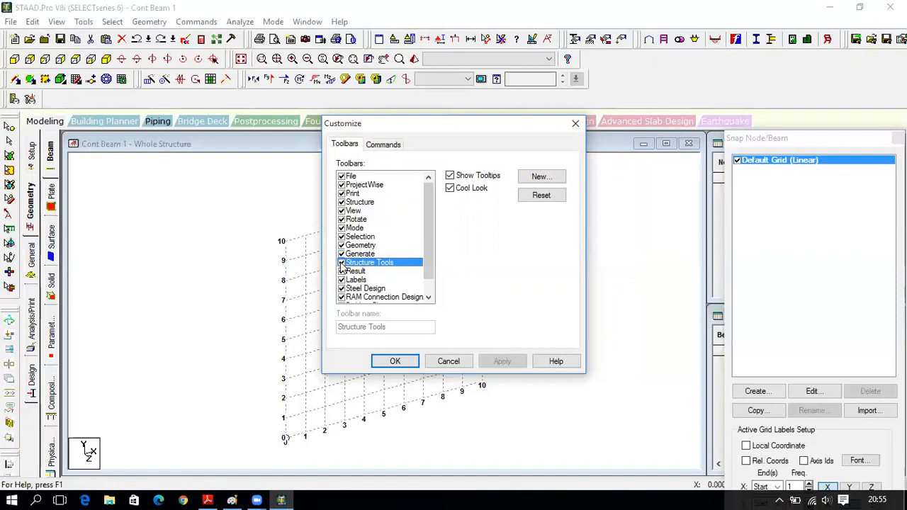
{"action": "left_click", "coordinate": [340, 263]}
{"action": "left_click", "coordinate": [341, 263]}
{"action": "left_click", "coordinate": [345, 272]}
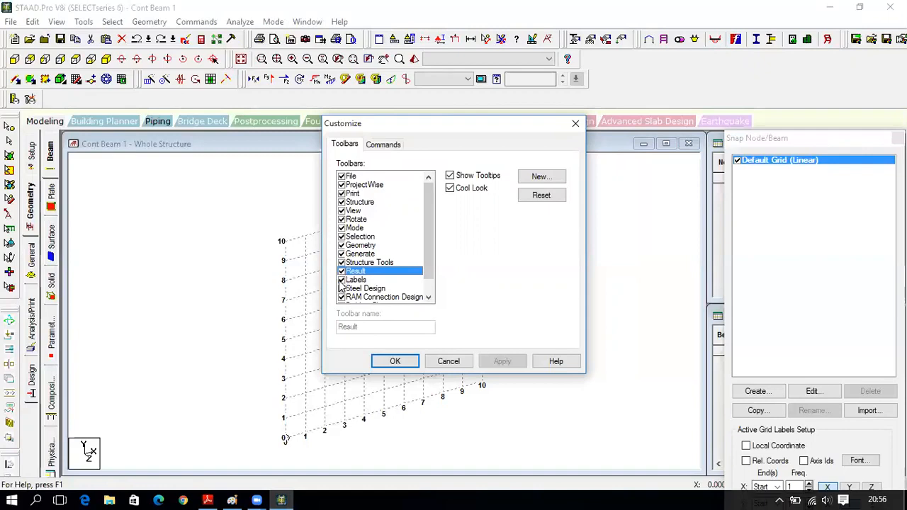
{"action": "left_click", "coordinate": [342, 279]}
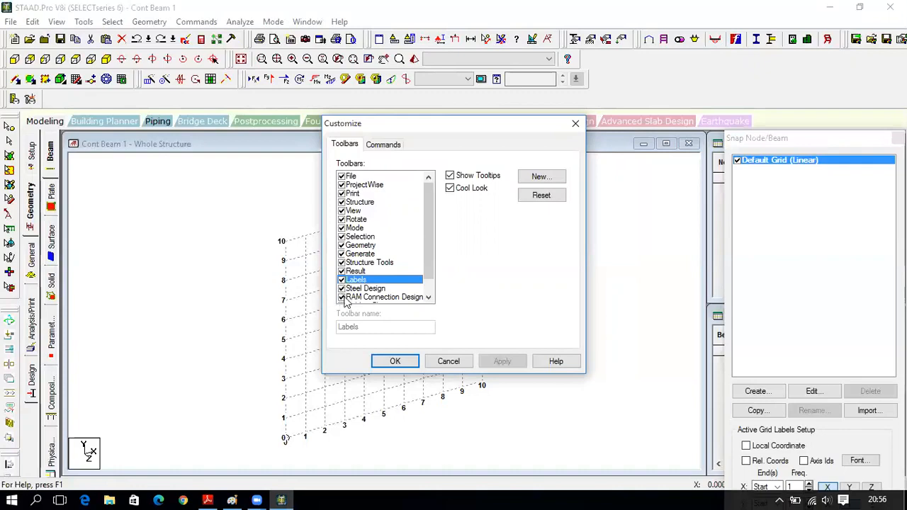
{"action": "left_click", "coordinate": [341, 289]}
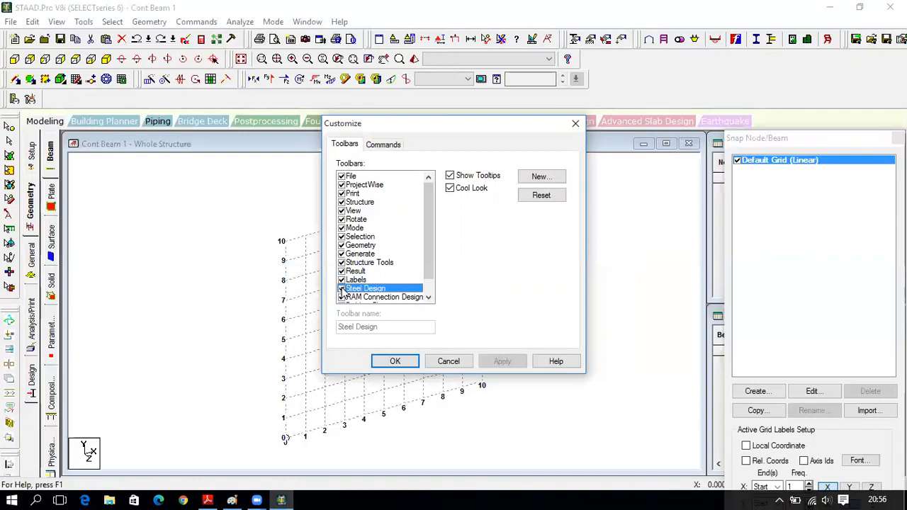
{"action": "scroll", "coordinate": [346, 300], "scroll_direction": "down", "scroll_amount": 2}
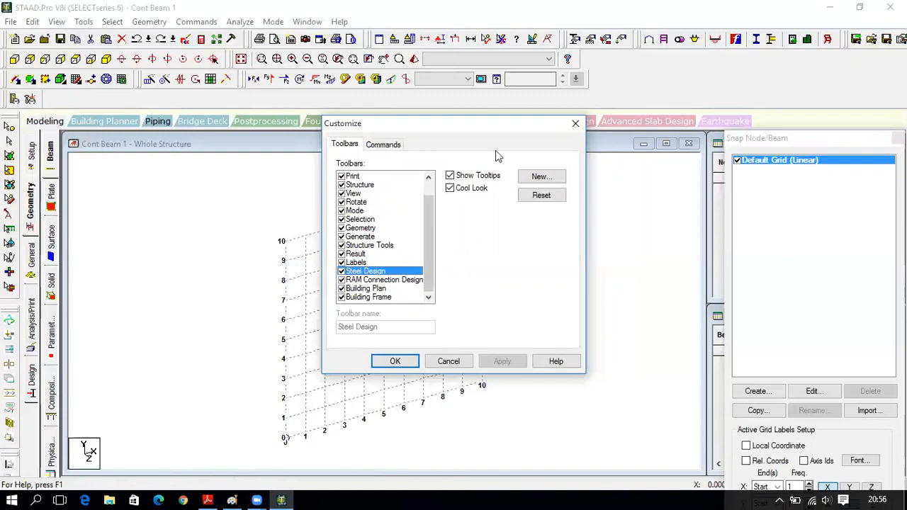
{"action": "scroll", "coordinate": [390, 233], "scroll_direction": "up", "scroll_amount": 2}
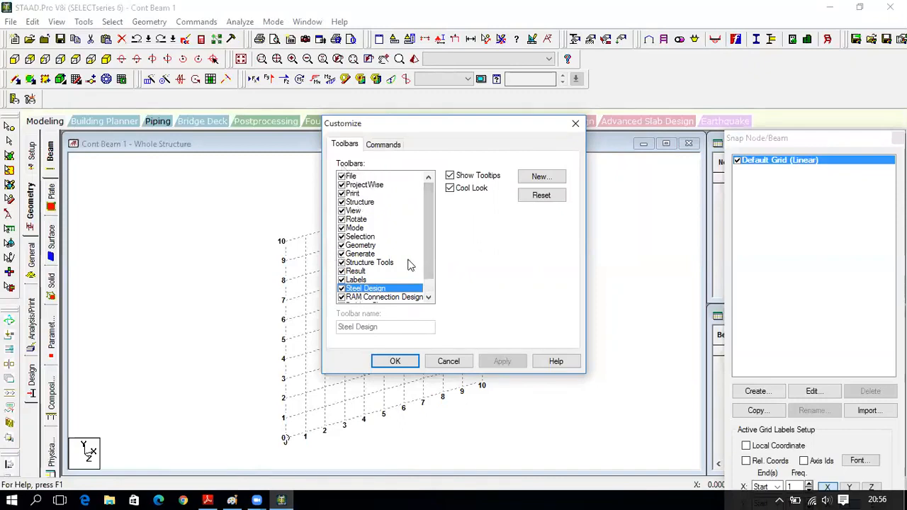
{"action": "left_click", "coordinate": [394, 362]}
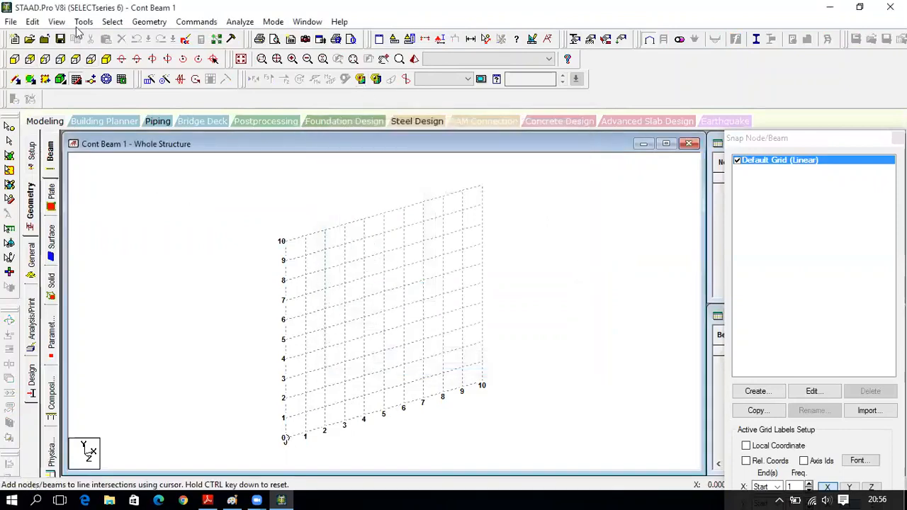
- Look through the available file, tools, selection and geometry commands without running any of them
{"action": "left_click", "coordinate": [11, 22]}
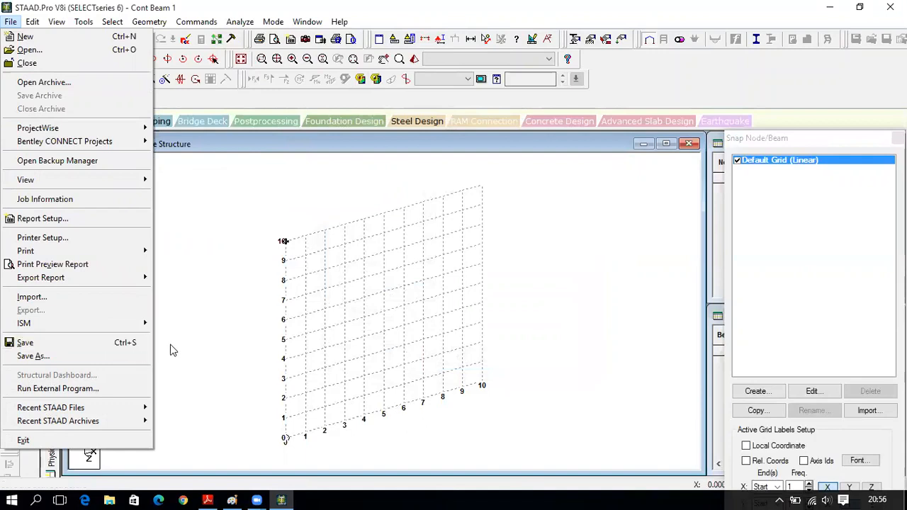
{"action": "mouse_move", "coordinate": [35, 22]}
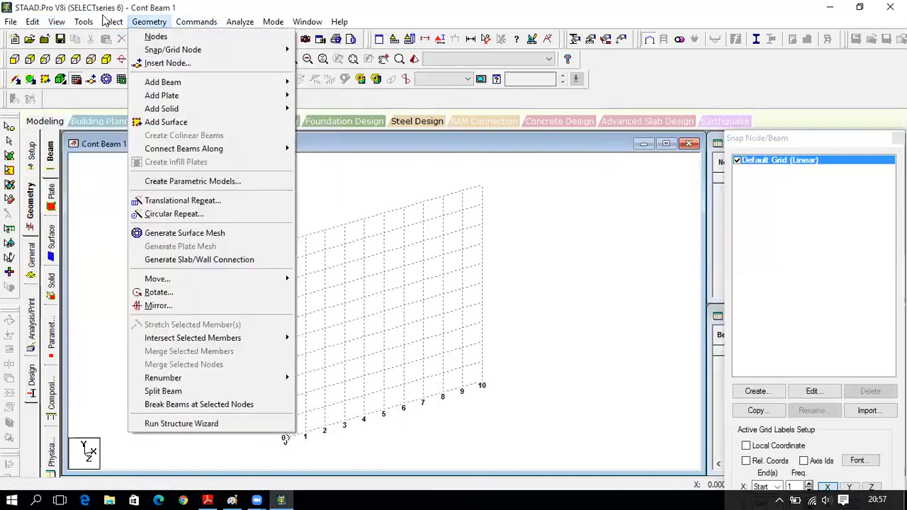
{"action": "mouse_move", "coordinate": [83, 21]}
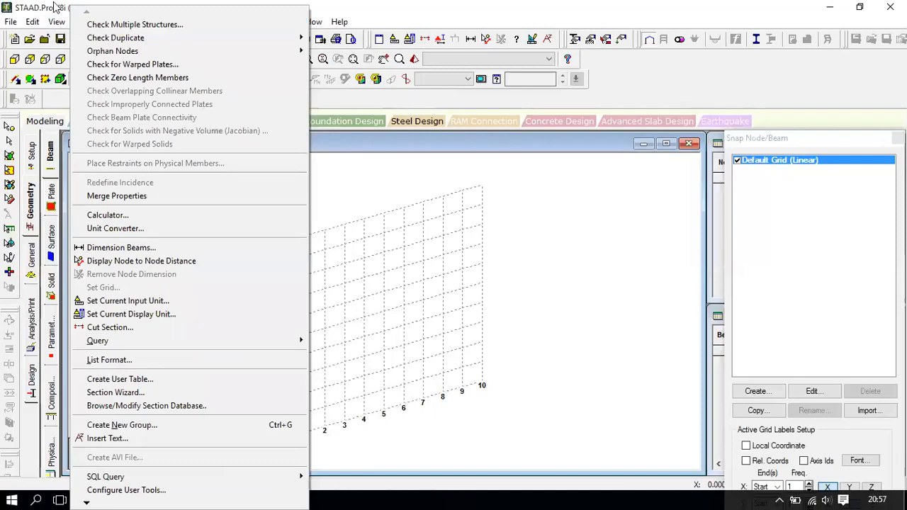
{"action": "left_click", "coordinate": [54, 5]}
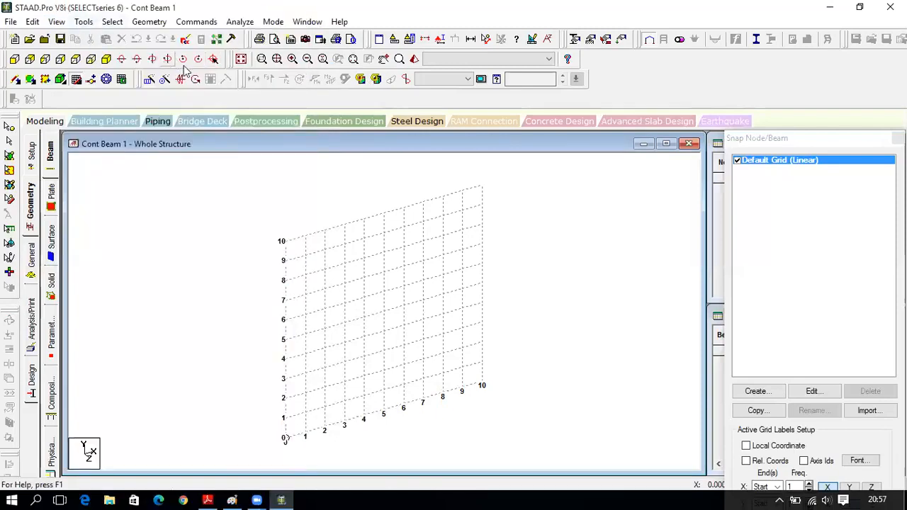
{"action": "left_click", "coordinate": [115, 22]}
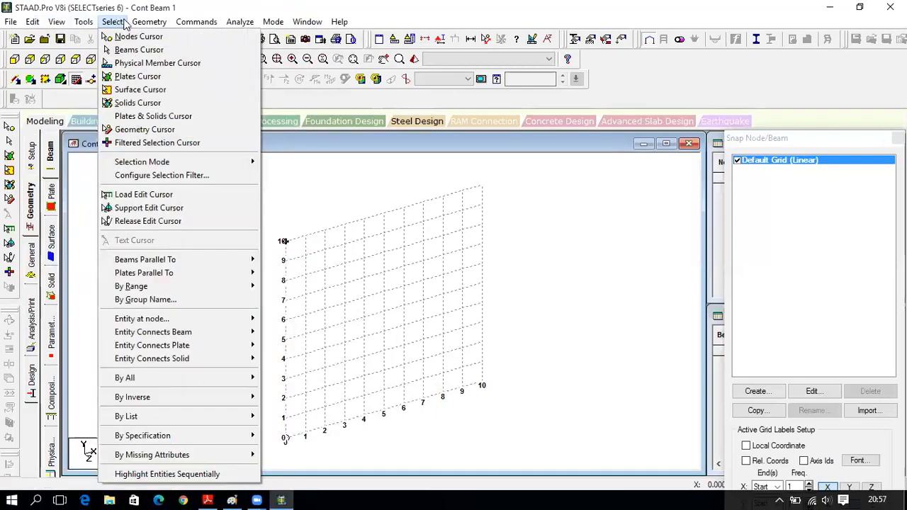
{"action": "mouse_move", "coordinate": [137, 23]}
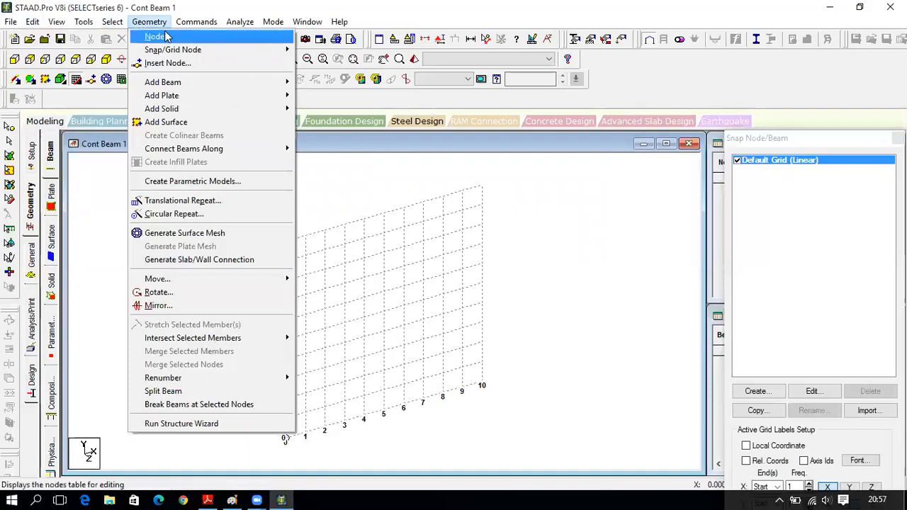
{"action": "left_click", "coordinate": [336, 132]}
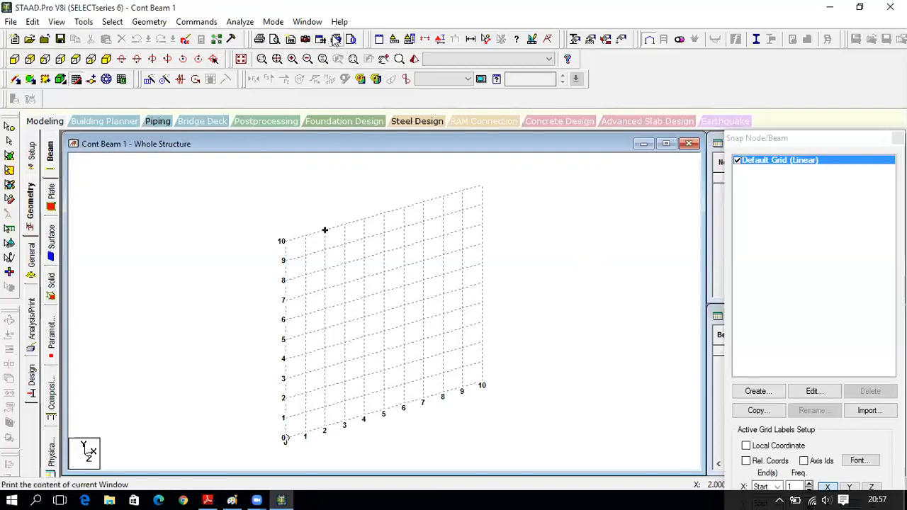
- Set the current input units to Meter for length and KiloNewton for force
{"action": "left_click", "coordinate": [390, 42]}
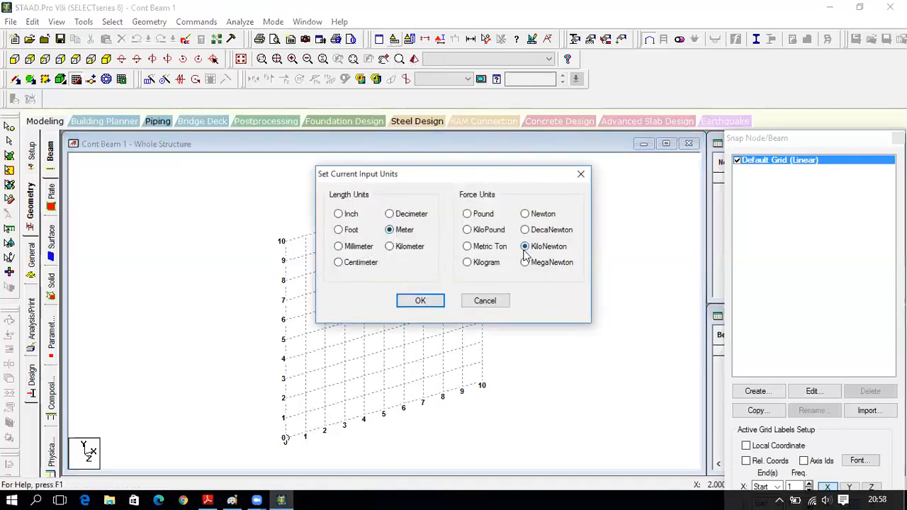
{"action": "left_click", "coordinate": [422, 300]}
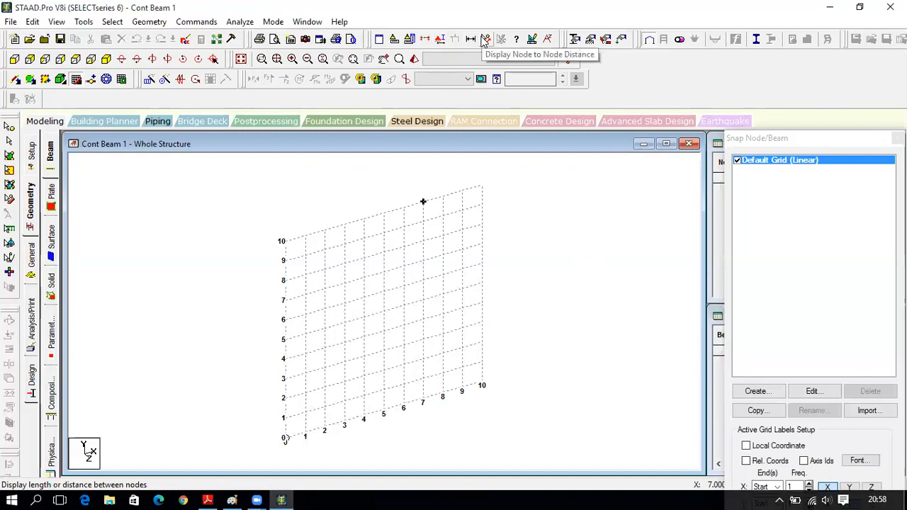
- Review the diagram load and result scale settings and close them without changing anything
{"action": "left_click", "coordinate": [532, 41]}
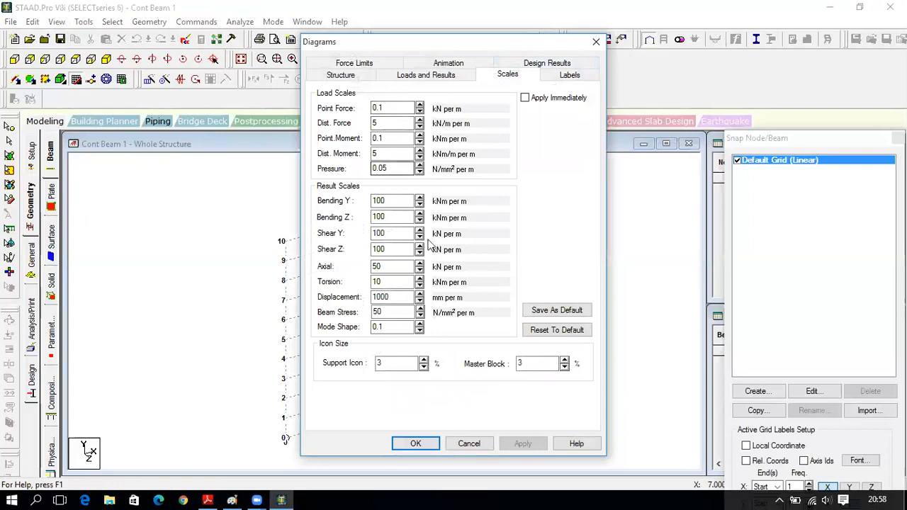
{"action": "left_click", "coordinate": [469, 444]}
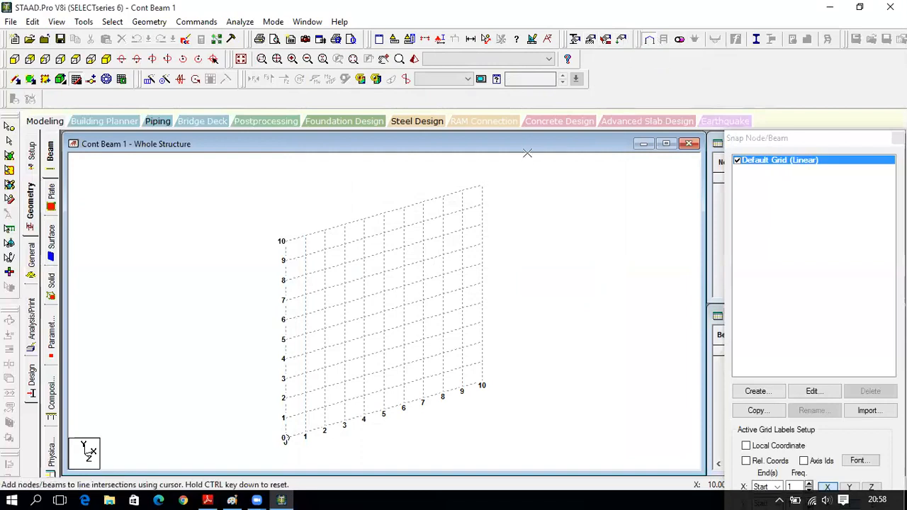
{"action": "left_click", "coordinate": [651, 42]}
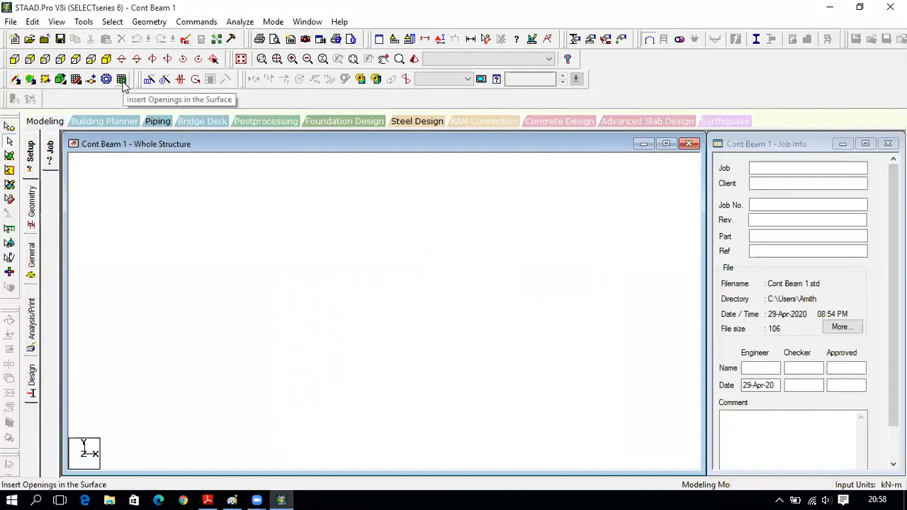
- Display the Snap Node/Beam grid and view it from the front, back, both sides, top and isometric directions
{"action": "left_click", "coordinate": [75, 78]}
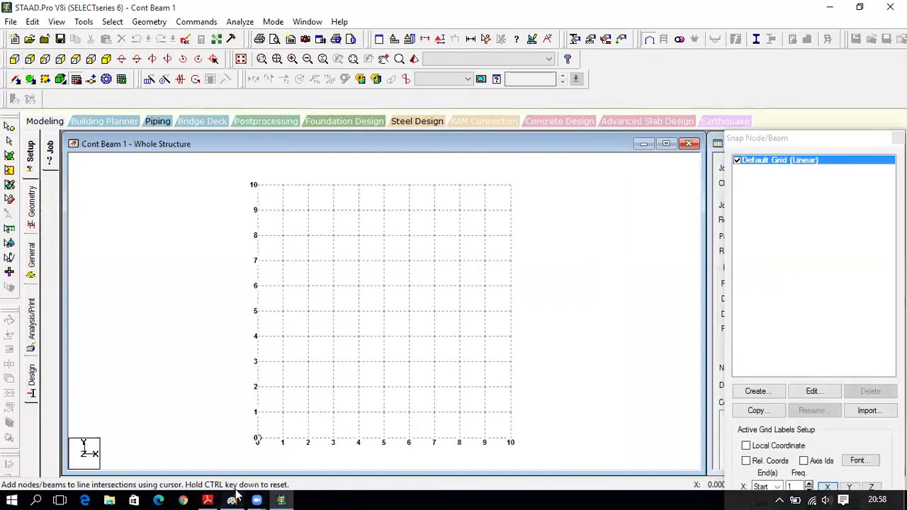
{"action": "mouse_move", "coordinate": [234, 497]}
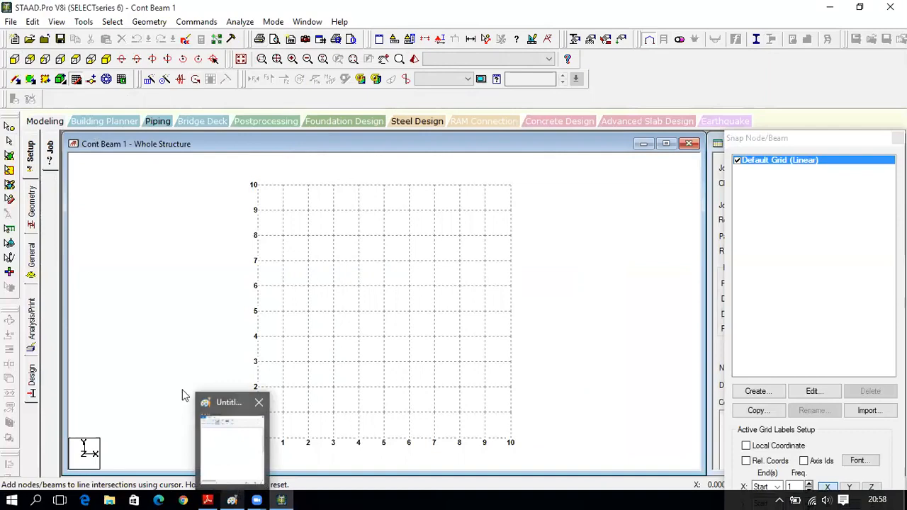
{"action": "left_click", "coordinate": [13, 64]}
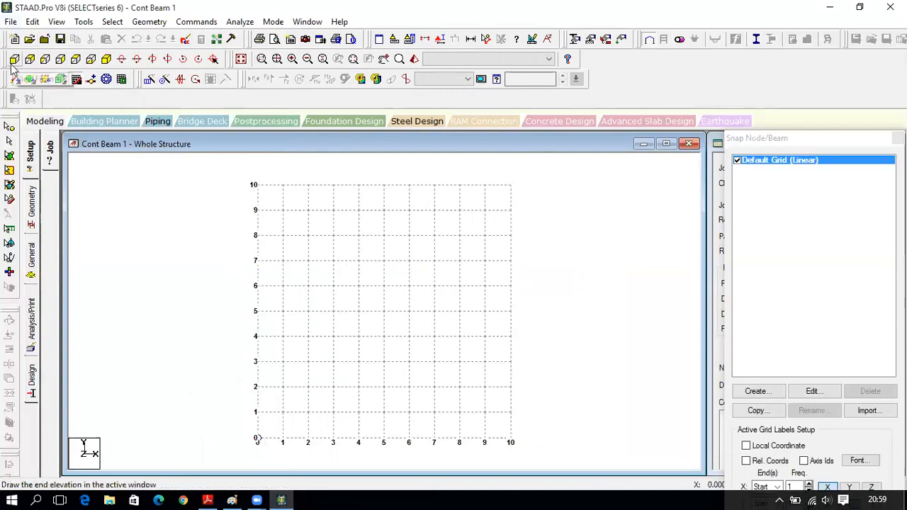
{"action": "left_click", "coordinate": [33, 60]}
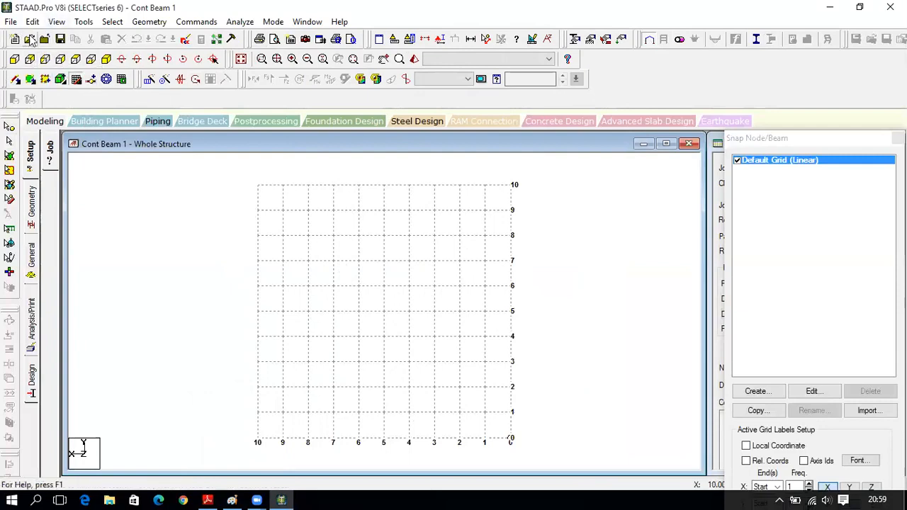
{"action": "left_click", "coordinate": [45, 61]}
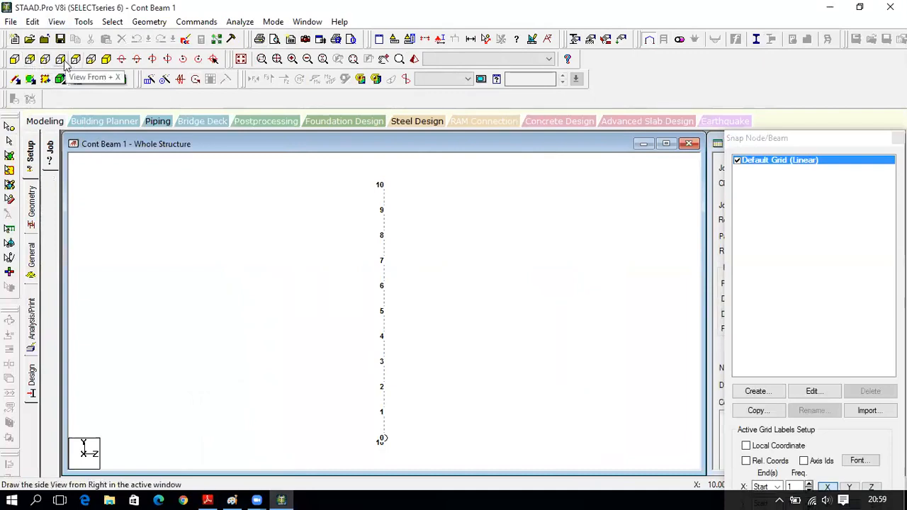
{"action": "left_click", "coordinate": [65, 63]}
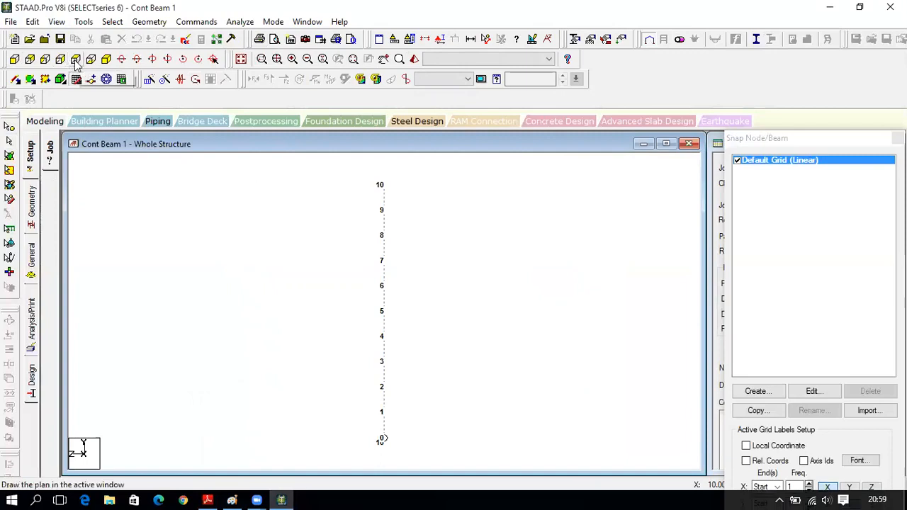
{"action": "left_click", "coordinate": [77, 61]}
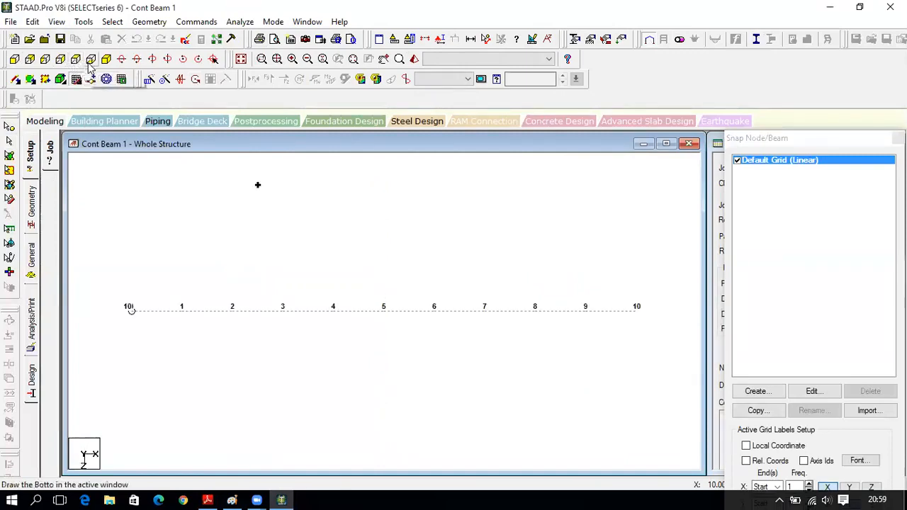
{"action": "left_click", "coordinate": [106, 60]}
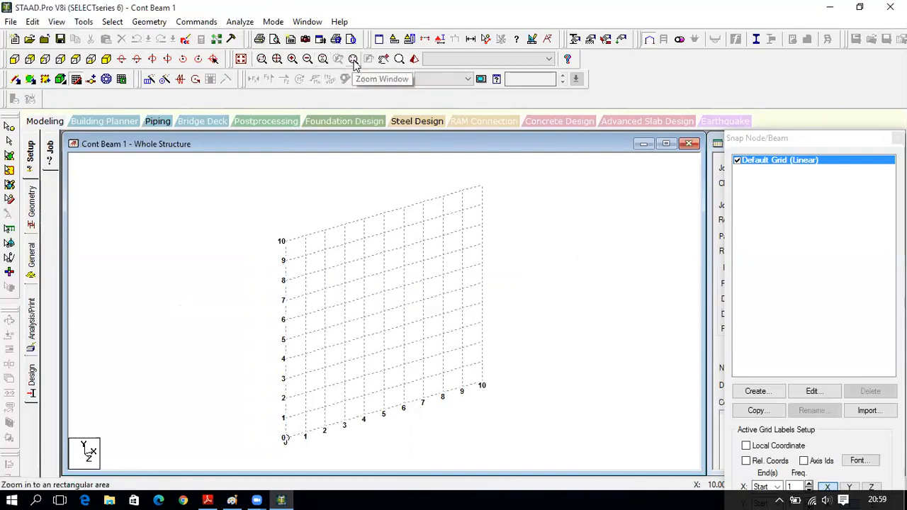
- Pan the isometric grid around the Whole Structure view and inspect part of it with the magnifying tool
{"action": "left_click", "coordinate": [383, 60]}
{"action": "left_click_drag", "start_coordinate": [413, 204], "coordinate": [410, 186]}
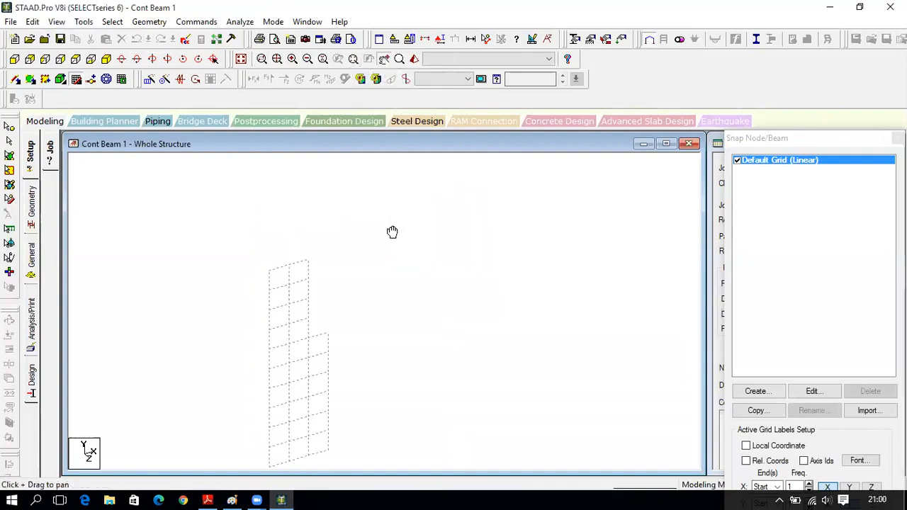
{"action": "left_click_drag", "start_coordinate": [352, 217], "coordinate": [377, 163]}
{"action": "left_click_drag", "start_coordinate": [372, 205], "coordinate": [360, 257]}
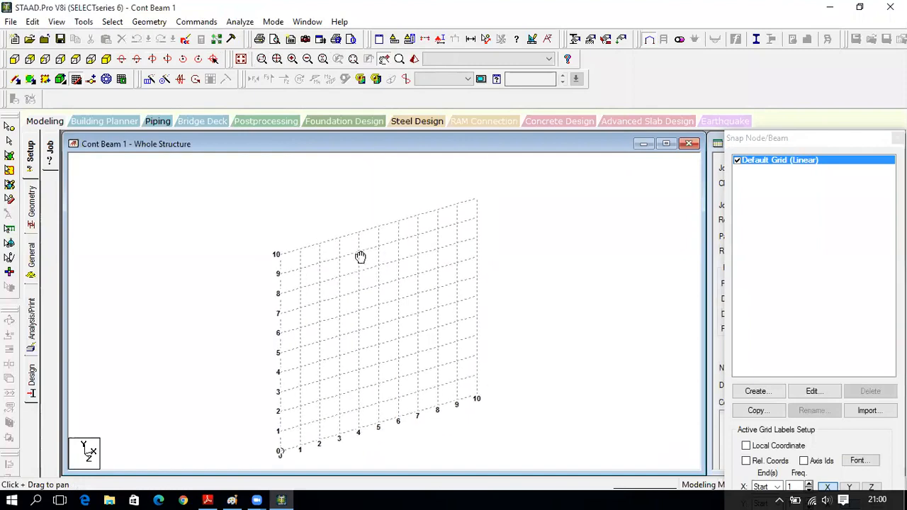
{"action": "left_click", "coordinate": [398, 63]}
{"action": "left_click_drag", "start_coordinate": [381, 274], "coordinate": [417, 375]}
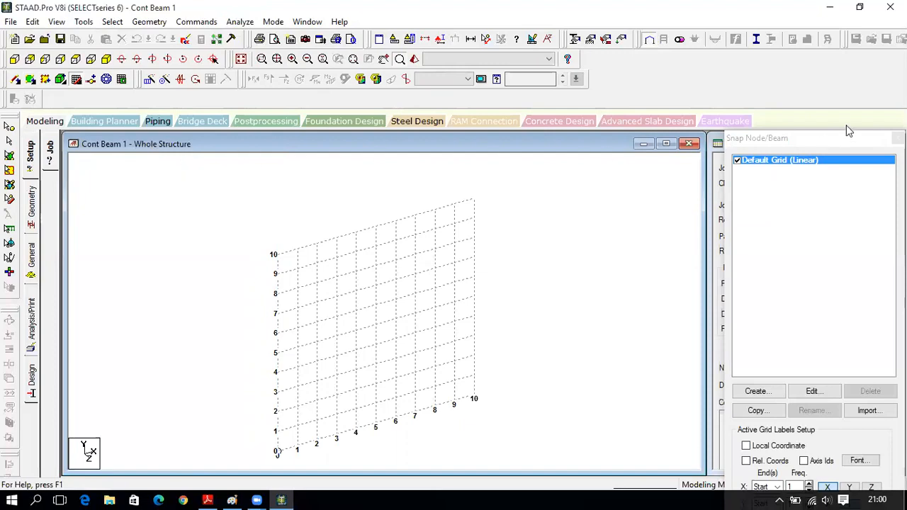
- Reopen the Snap Node/Beam grid in the front view and move its dialog so all grid settings can be reached
{"action": "left_click", "coordinate": [897, 138]}
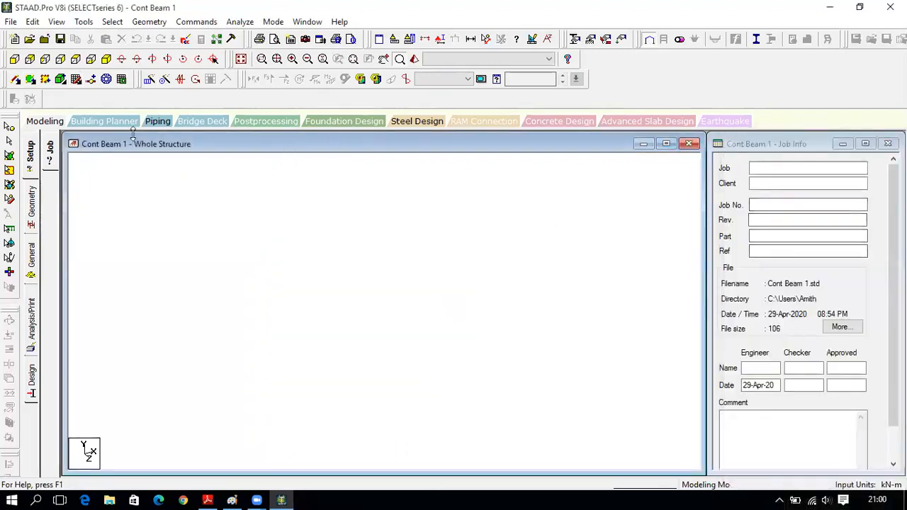
{"action": "left_click", "coordinate": [77, 80]}
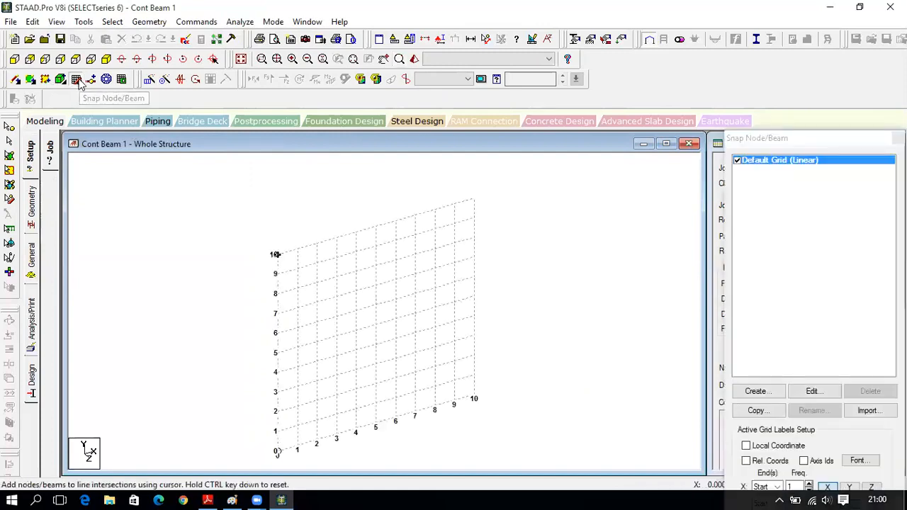
{"action": "left_click", "coordinate": [78, 80]}
{"action": "left_click", "coordinate": [77, 80]}
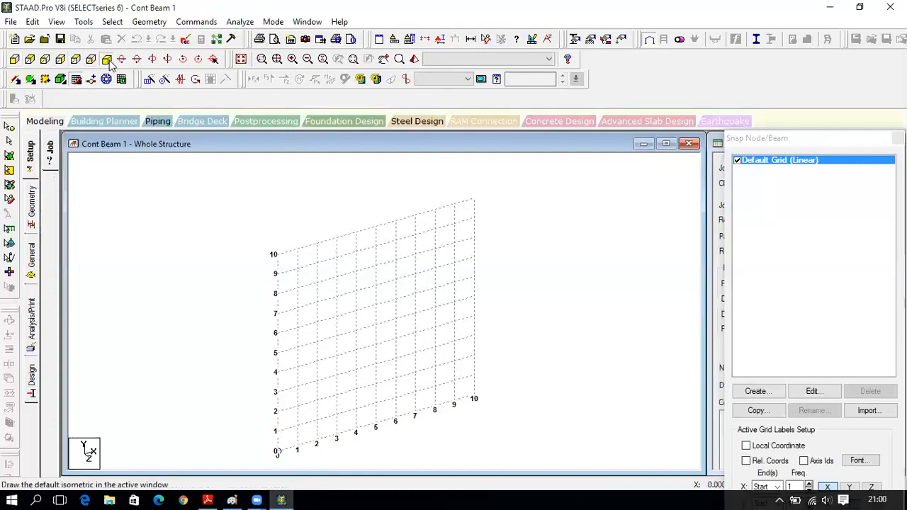
{"action": "left_click", "coordinate": [16, 58]}
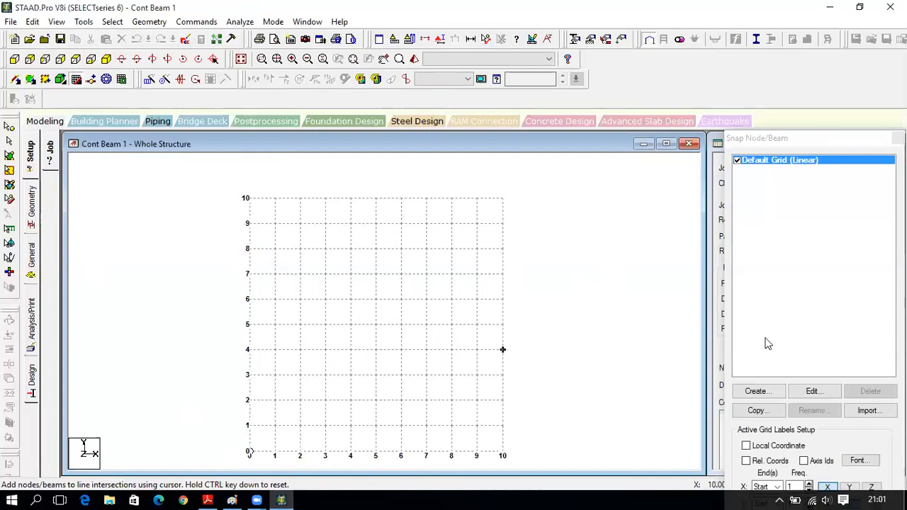
{"action": "left_click", "coordinate": [798, 139]}
{"action": "left_click_drag", "start_coordinate": [798, 138], "coordinate": [768, 51]}
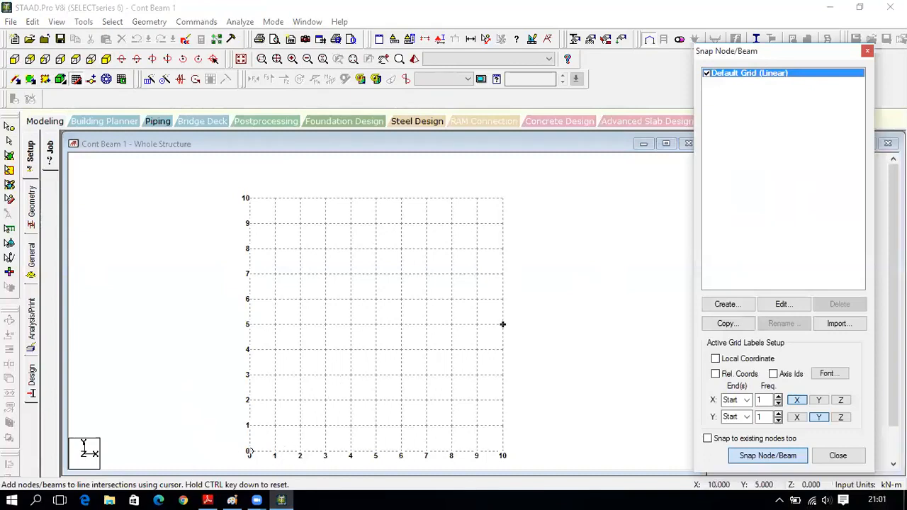
- Edit the default linear grid, trying 14 construction lines to the right in X before returning to 10
{"action": "left_click", "coordinate": [802, 307]}
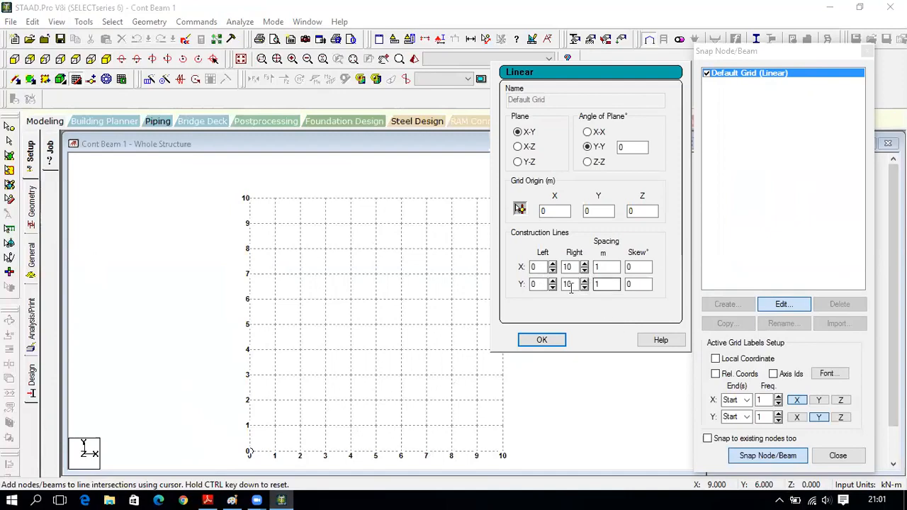
{"action": "left_click", "coordinate": [585, 264]}
{"action": "left_click", "coordinate": [585, 263]}
{"action": "left_click", "coordinate": [585, 263]}
{"action": "left_click", "coordinate": [585, 264]}
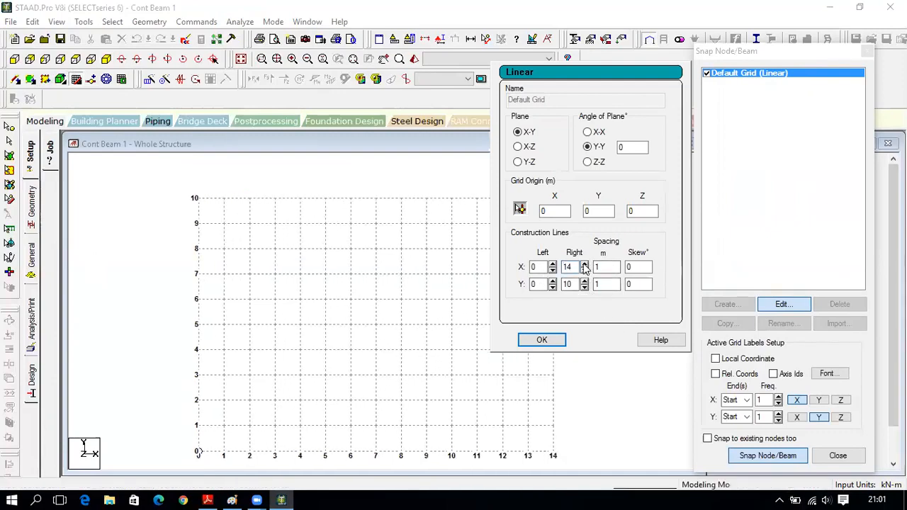
{"action": "left_click", "coordinate": [584, 271]}
{"action": "left_click", "coordinate": [585, 270]}
{"action": "left_click", "coordinate": [585, 270]}
{"action": "left_click", "coordinate": [585, 271]}
{"action": "left_click", "coordinate": [584, 271]}
{"action": "left_click", "coordinate": [585, 264]}
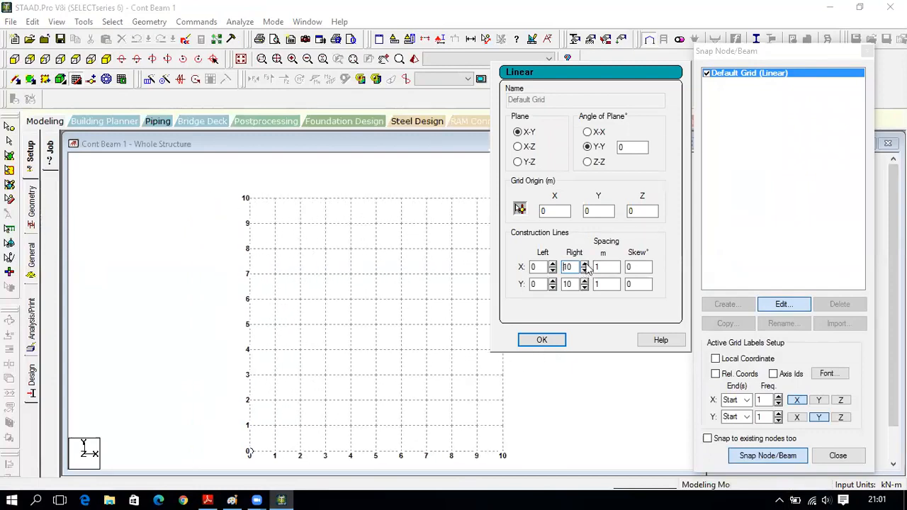
- Set the default grid's X construction line spacing to 2 m and apply it
{"action": "left_click", "coordinate": [600, 266]}
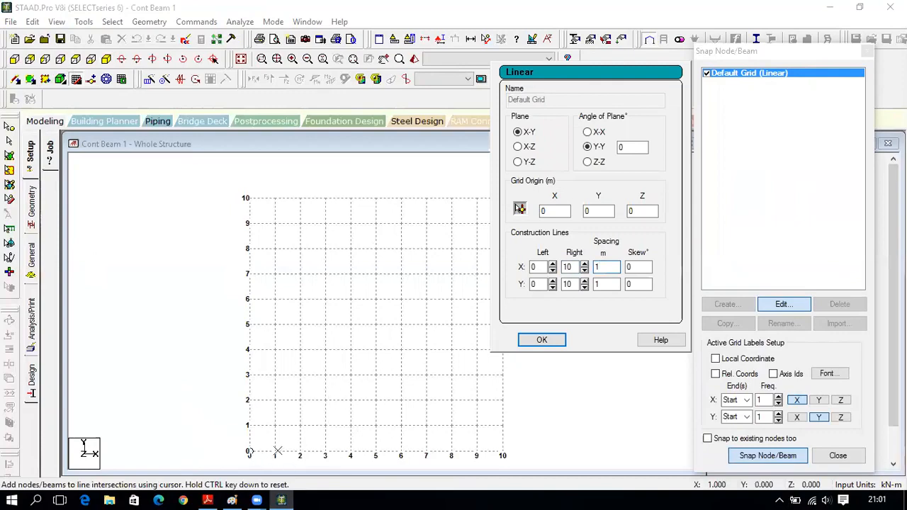
{"action": "double_click", "coordinate": [610, 267]}
{"action": "type", "text": "2"}
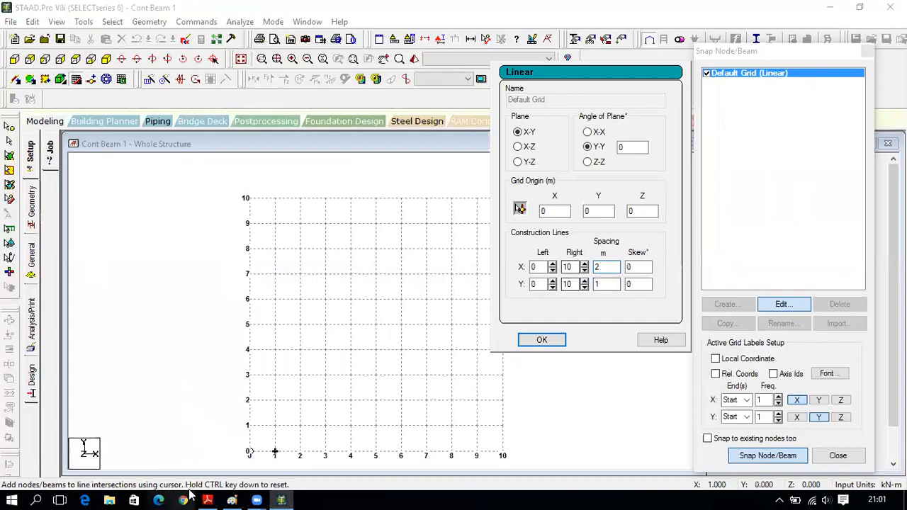
{"action": "left_click", "coordinate": [560, 340]}
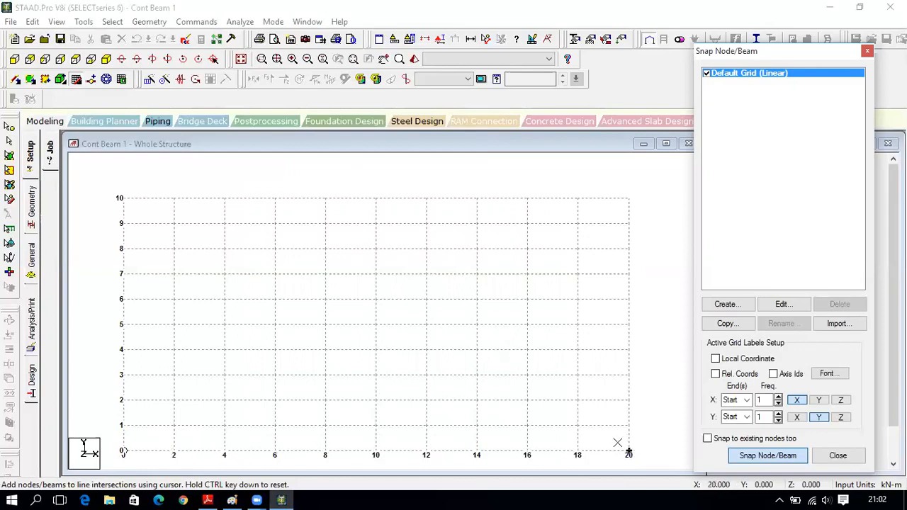
- Edit the default grid again and set its X construction line spacing to 1.5 m
{"action": "left_click", "coordinate": [781, 305]}
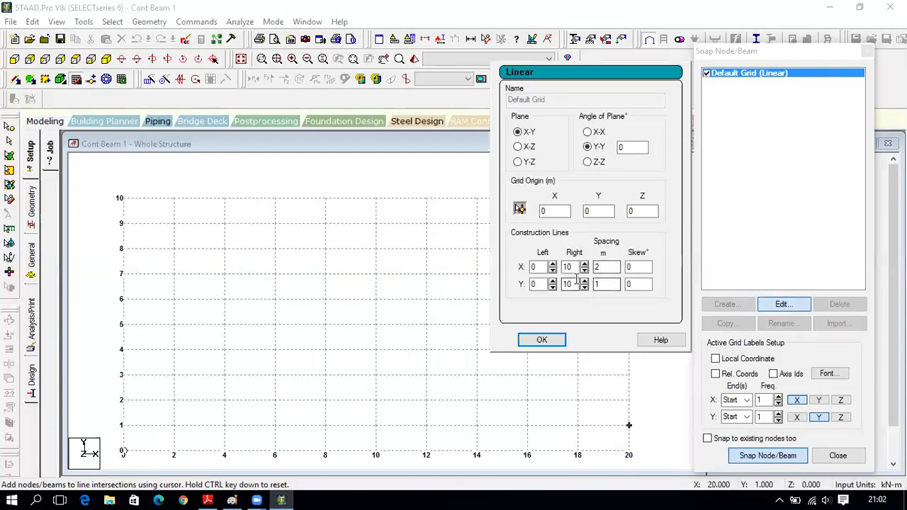
{"action": "left_click", "coordinate": [607, 268]}
{"action": "left_click", "coordinate": [560, 340]}
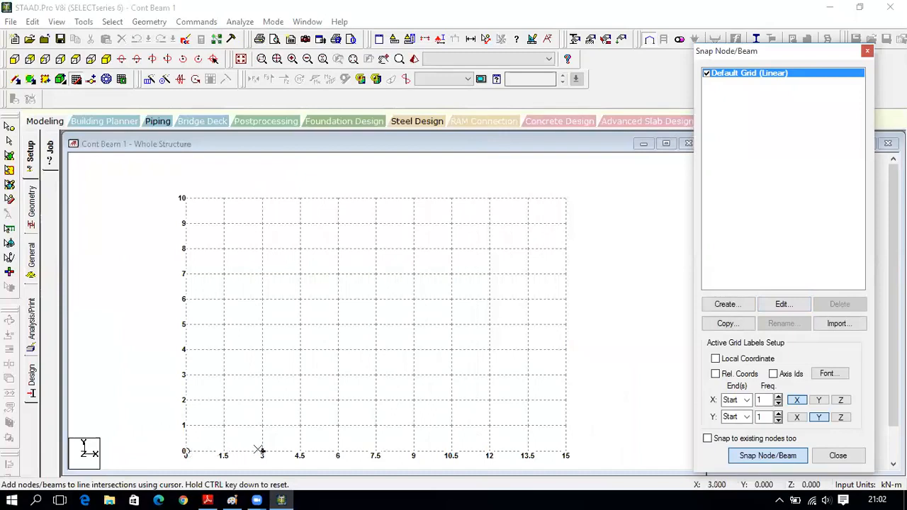
- Set the default grid's X construction line spacing to 1 m and apply it
{"action": "left_click", "coordinate": [782, 304]}
{"action": "double_click", "coordinate": [599, 267]}
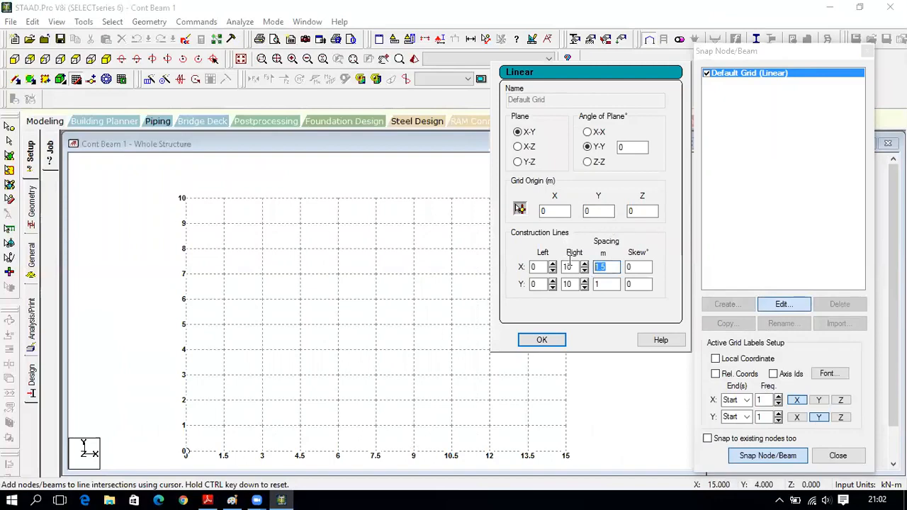
{"action": "type", "text": "1"}
{"action": "left_click", "coordinate": [550, 341]}
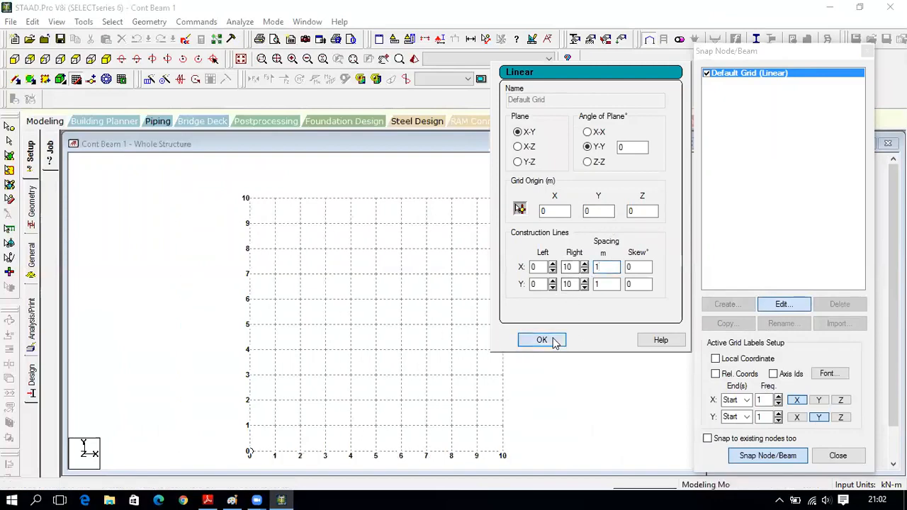
- Open the default grid's settings and compare the X-Y plane grid in the isometric and front views
{"action": "left_click", "coordinate": [786, 306]}
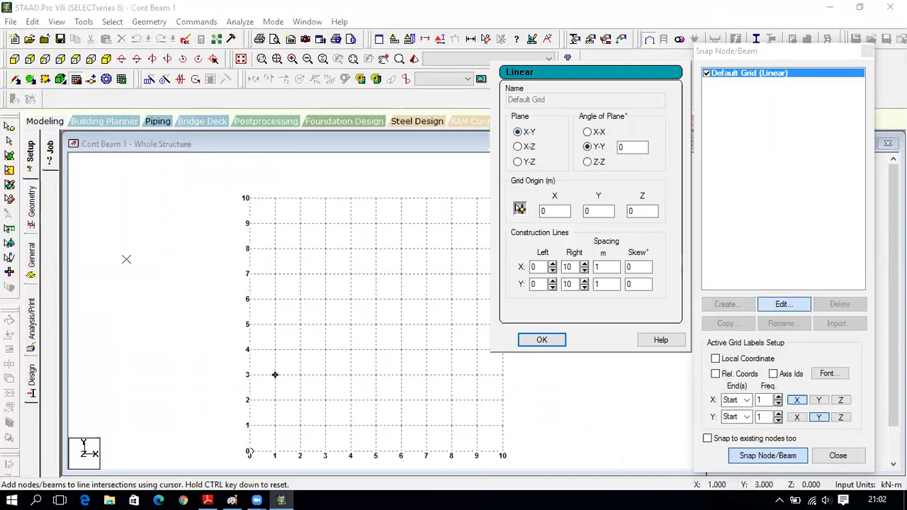
{"action": "left_click", "coordinate": [107, 59]}
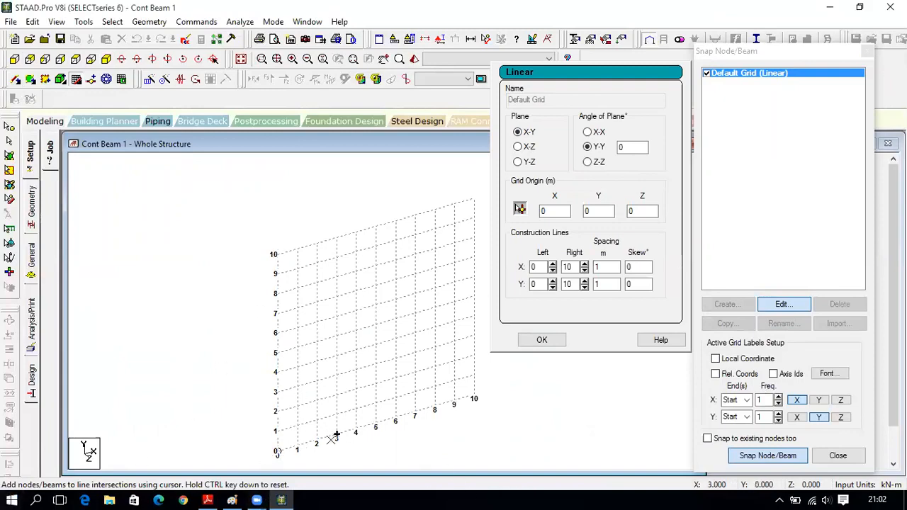
{"action": "left_click", "coordinate": [13, 60]}
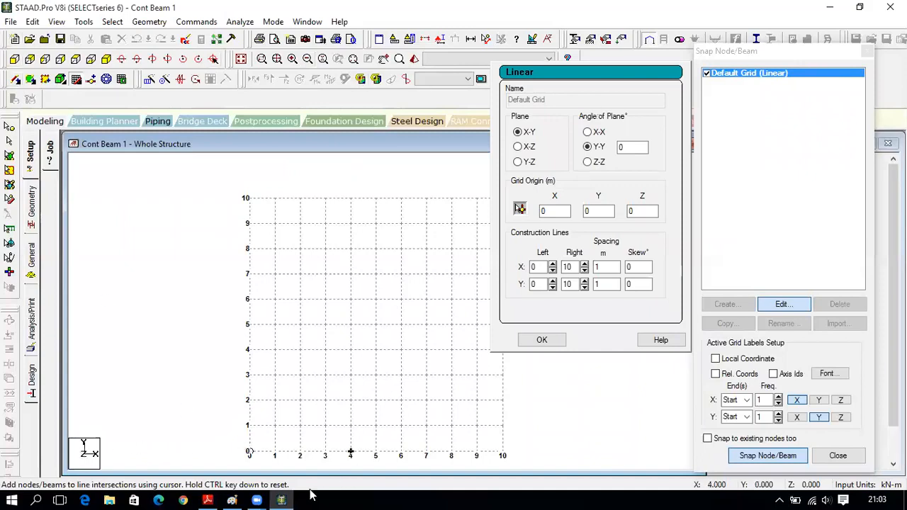
- Switch to Paint, undo the stray brush stroke and draw a rectangle in the middle of the blank canvas
{"action": "left_click", "coordinate": [232, 496]}
{"action": "mouse_move", "coordinate": [704, 221]}
{"action": "left_mouse_down"}
{"action": "mouse_move", "coordinate": [638, 197]}
{"action": "mouse_move", "coordinate": [368, 31]}
{"action": "left_mouse_up"}
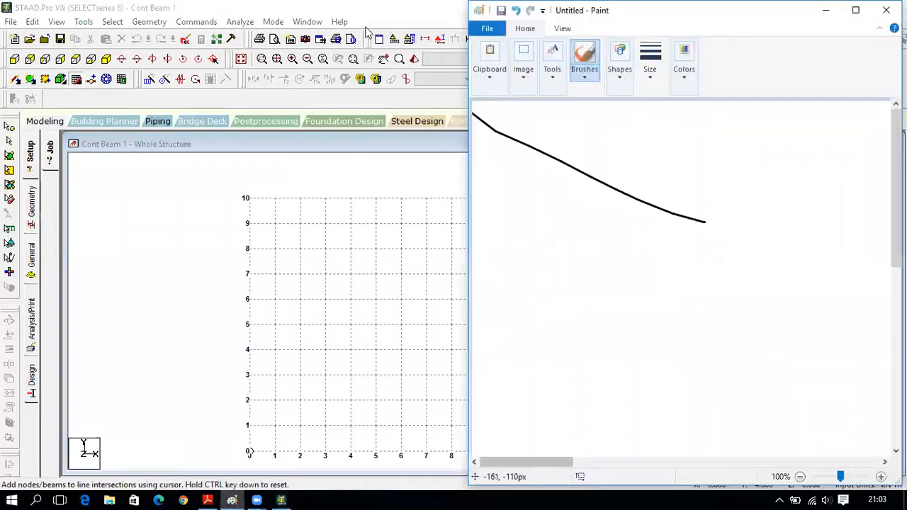
{"action": "key", "text": "ctrl+z"}
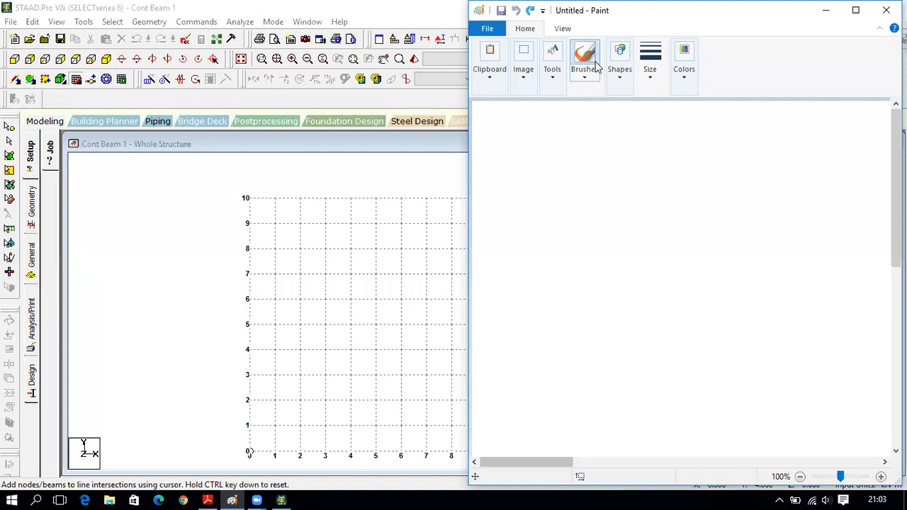
{"action": "left_click_drag", "start_coordinate": [568, 231], "coordinate": [685, 291]}
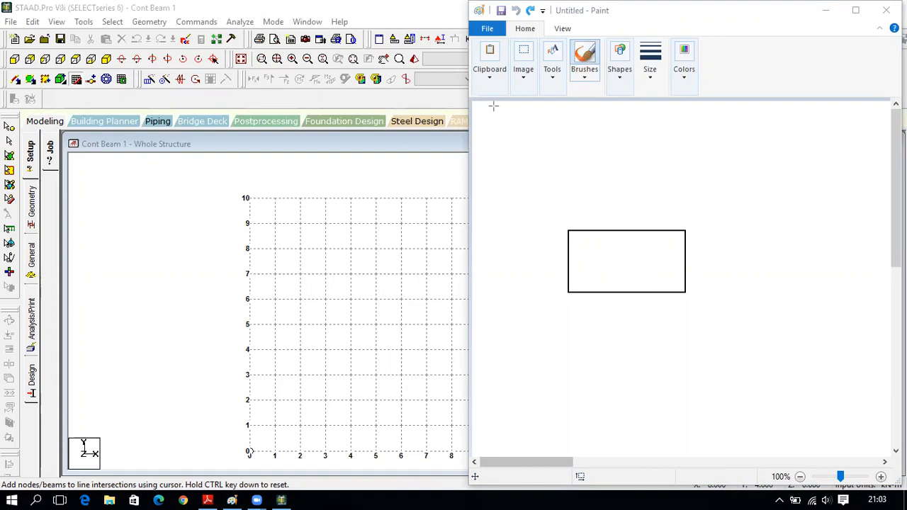
- Draw a second rectangle below the first and join their matching corners with lines to form a 3D box
{"action": "mouse_move", "coordinate": [520, 328]}
{"action": "left_mouse_down"}
{"action": "mouse_move", "coordinate": [646, 398]}
{"action": "mouse_move", "coordinate": [640, 404]}
{"action": "mouse_move", "coordinate": [643, 397]}
{"action": "left_mouse_up"}
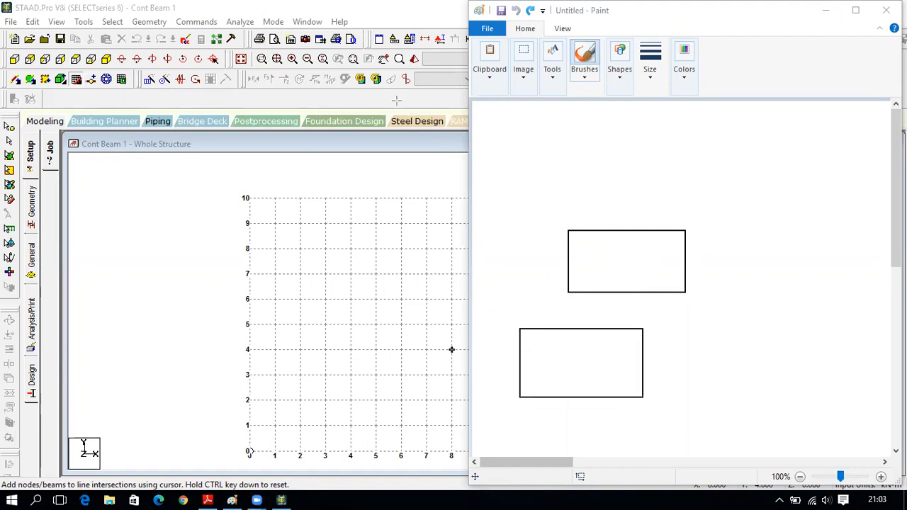
{"action": "left_click_drag", "start_coordinate": [567, 229], "coordinate": [520, 324]}
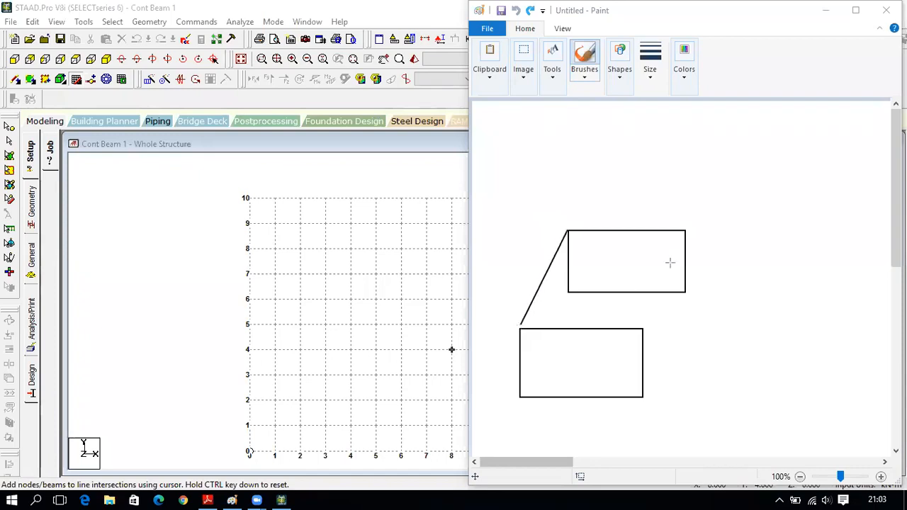
{"action": "left_click_drag", "start_coordinate": [684, 231], "coordinate": [643, 329]}
{"action": "left_click_drag", "start_coordinate": [684, 293], "coordinate": [644, 395]}
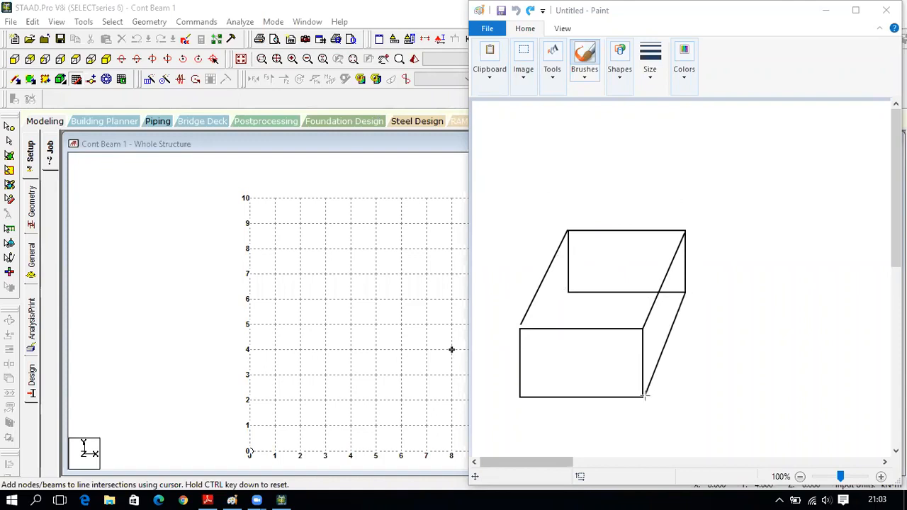
{"action": "left_click_drag", "start_coordinate": [567, 291], "coordinate": [525, 396]}
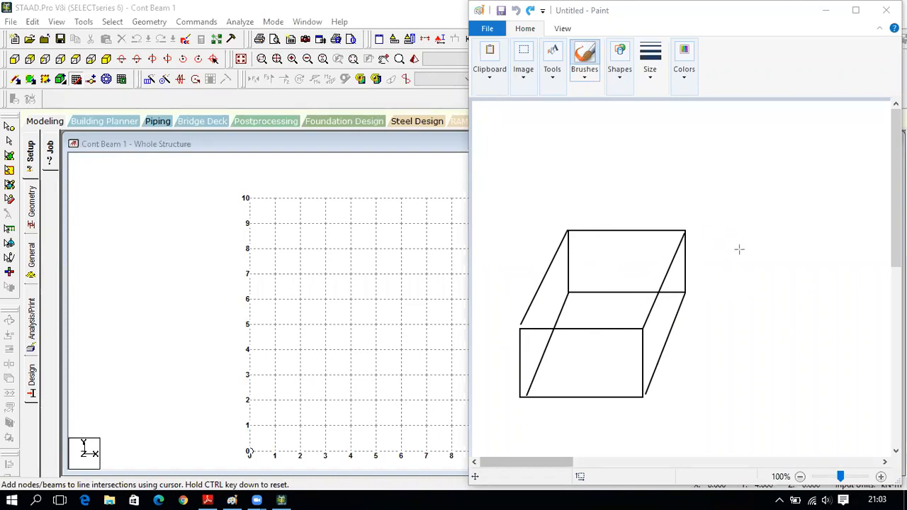
- Draw three axis arrows from one origin beside the box and label them Y axis, X axis and Z axis
{"action": "mouse_move", "coordinate": [724, 294]}
{"action": "left_mouse_down"}
{"action": "mouse_move", "coordinate": [777, 294]}
{"action": "mouse_move", "coordinate": [728, 232]}
{"action": "left_mouse_up"}
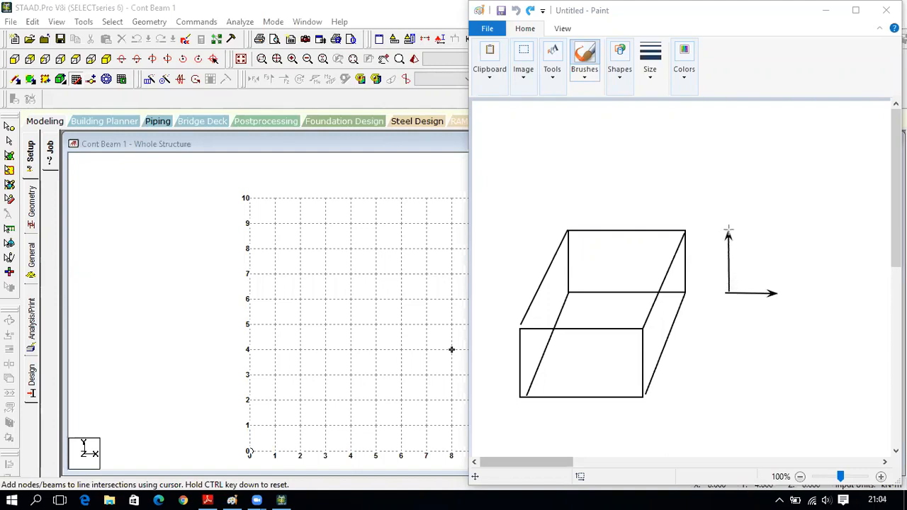
{"action": "left_click_drag", "start_coordinate": [727, 294], "coordinate": [709, 346]}
{"action": "left_click", "coordinate": [725, 205]}
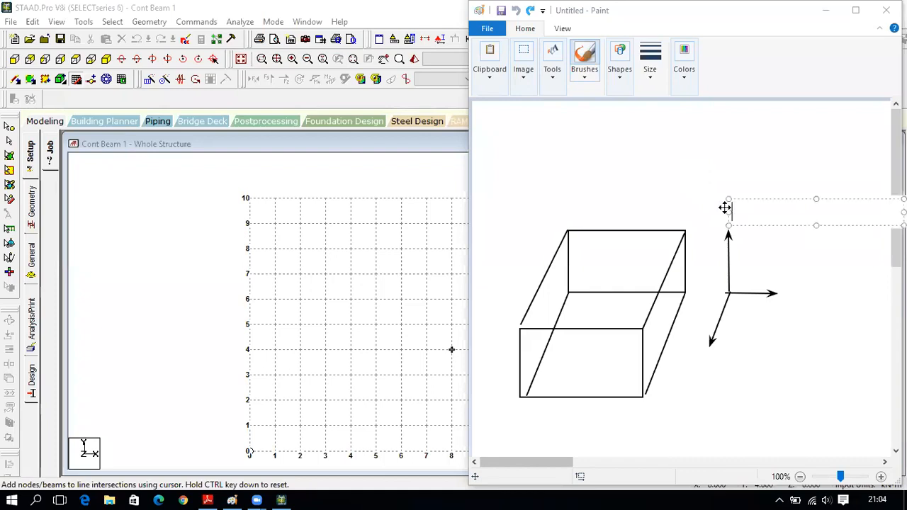
{"action": "type", "text": "Y axis"}
{"action": "left_click", "coordinate": [789, 298]}
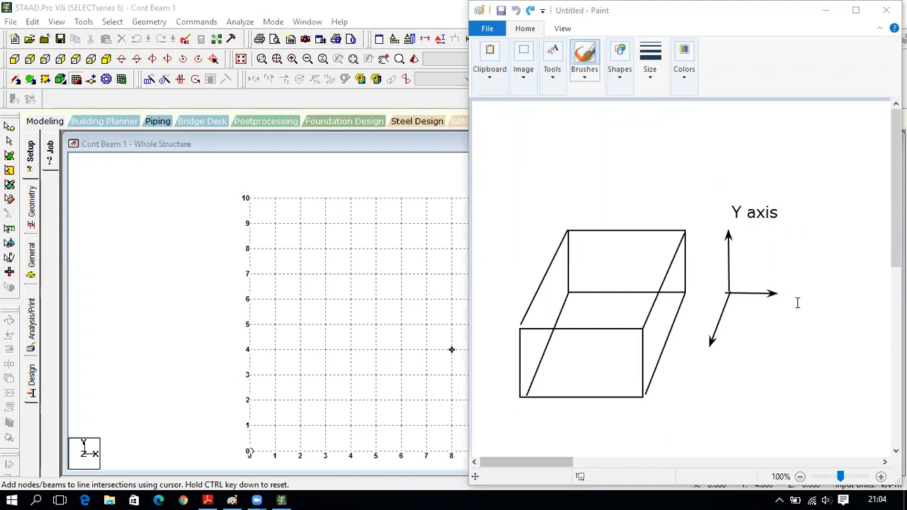
{"action": "left_click", "coordinate": [782, 292]}
{"action": "type", "text": "X"}
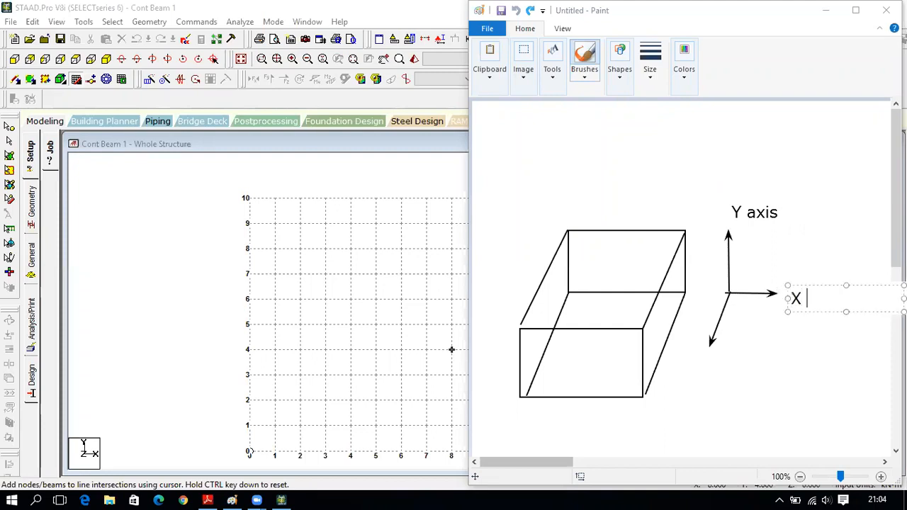
{"action": "type", "text": " axis"}
{"action": "left_click", "coordinate": [699, 357]}
{"action": "left_click", "coordinate": [704, 350]}
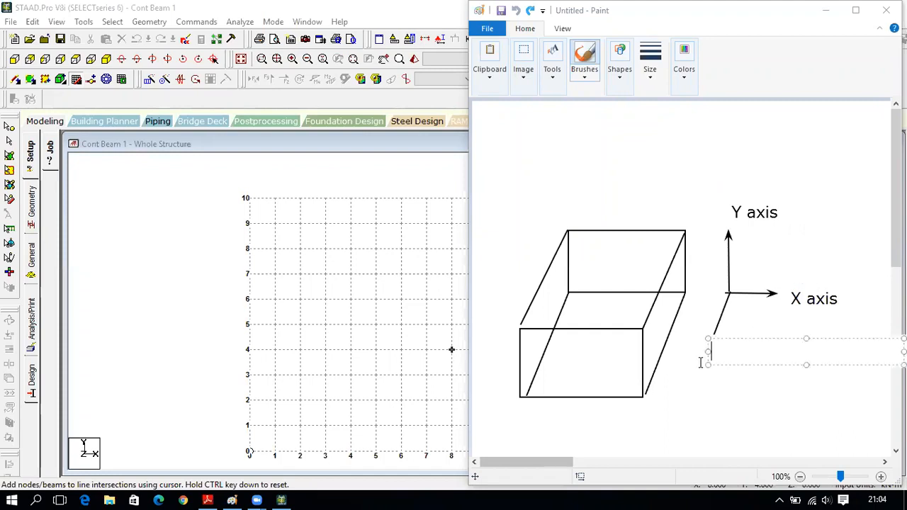
{"action": "type", "text": "Z axis"}
{"action": "left_click", "coordinate": [731, 418]}
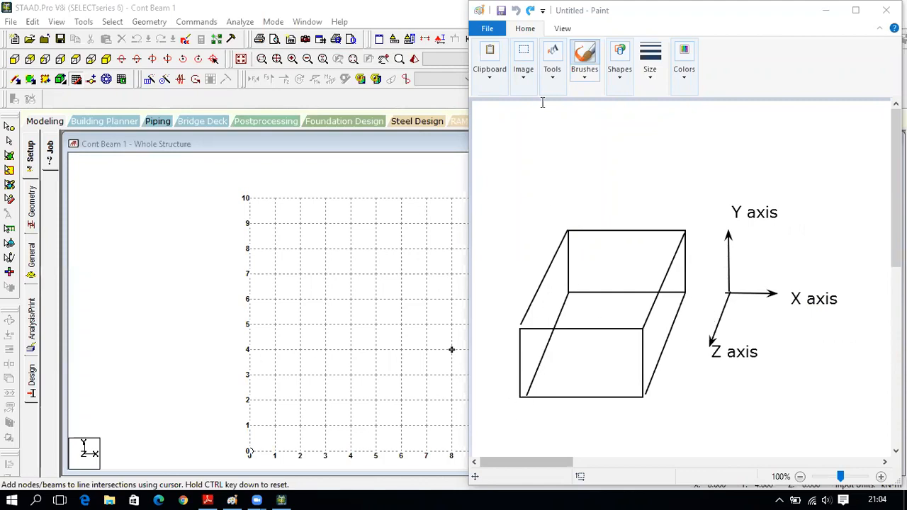
- Switch back to STAAD.Pro, accept the default grid's settings and move the Snap Node/Beam window away from the model
{"action": "left_click", "coordinate": [672, 68]}
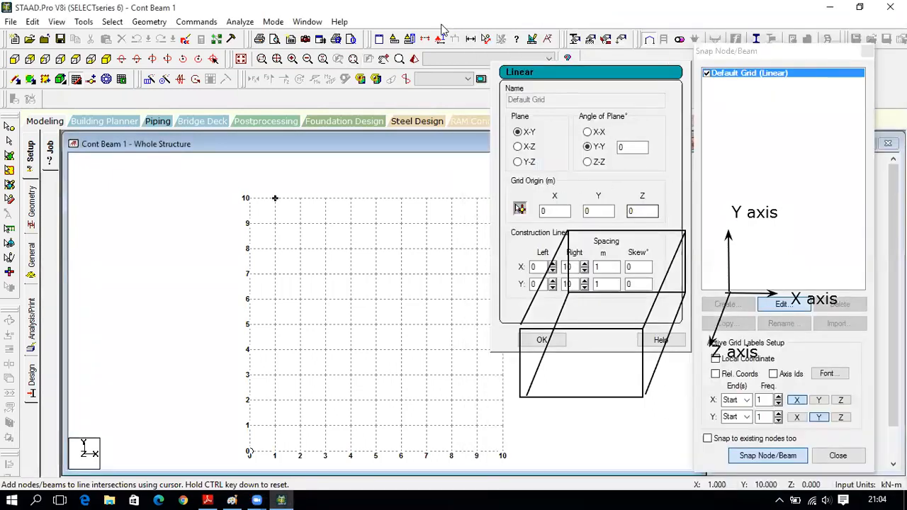
{"action": "mouse_move", "coordinate": [558, 248]}
{"action": "left_mouse_down"}
{"action": "mouse_move", "coordinate": [521, 309]}
{"action": "mouse_move", "coordinate": [563, 345]}
{"action": "mouse_move", "coordinate": [558, 316]}
{"action": "mouse_move", "coordinate": [662, 382]}
{"action": "mouse_move", "coordinate": [735, 210]}
{"action": "mouse_move", "coordinate": [744, 295]}
{"action": "mouse_move", "coordinate": [737, 304]}
{"action": "mouse_move", "coordinate": [779, 297]}
{"action": "left_mouse_up"}
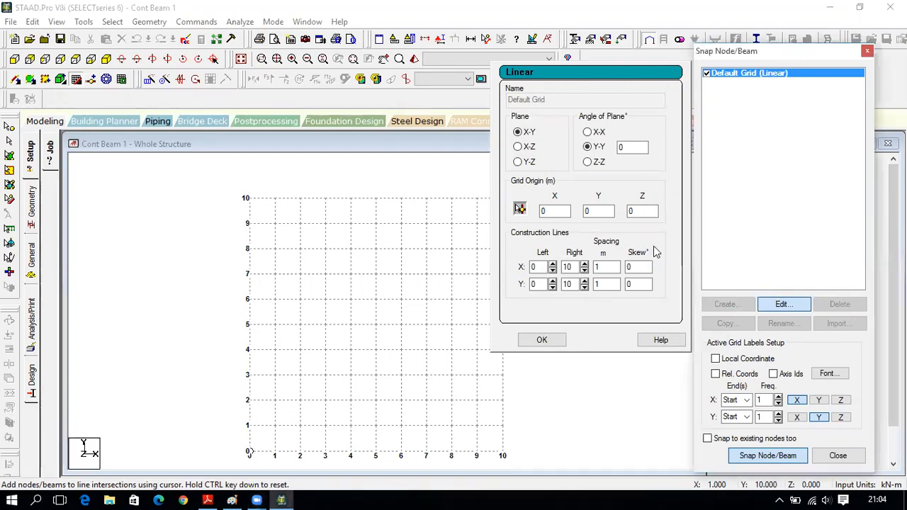
{"action": "left_click", "coordinate": [542, 339]}
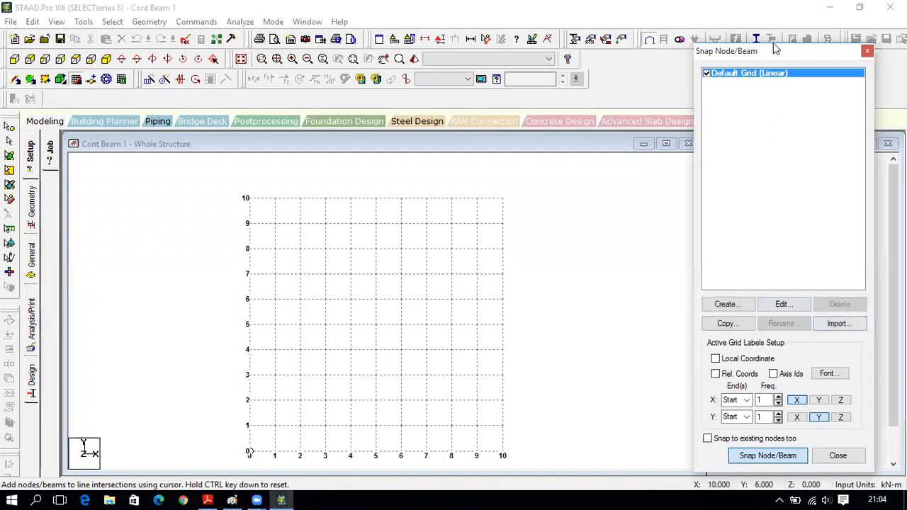
{"action": "left_click_drag", "start_coordinate": [775, 51], "coordinate": [779, 9]}
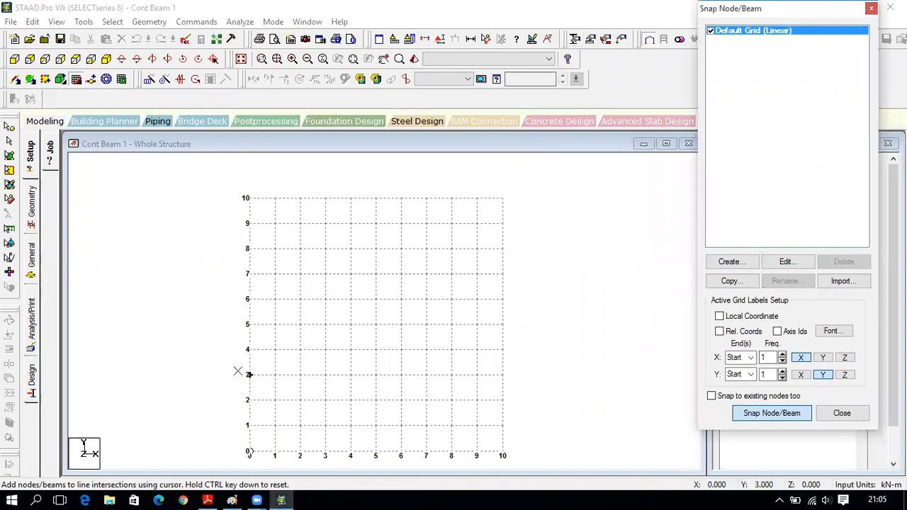
- Following Problem 310 in the Adobe Reader PDF, draw beams at Y = 0 from X = 0 to 3 m and 3 to 7 m, then close the grid
{"action": "left_click", "coordinate": [204, 495]}
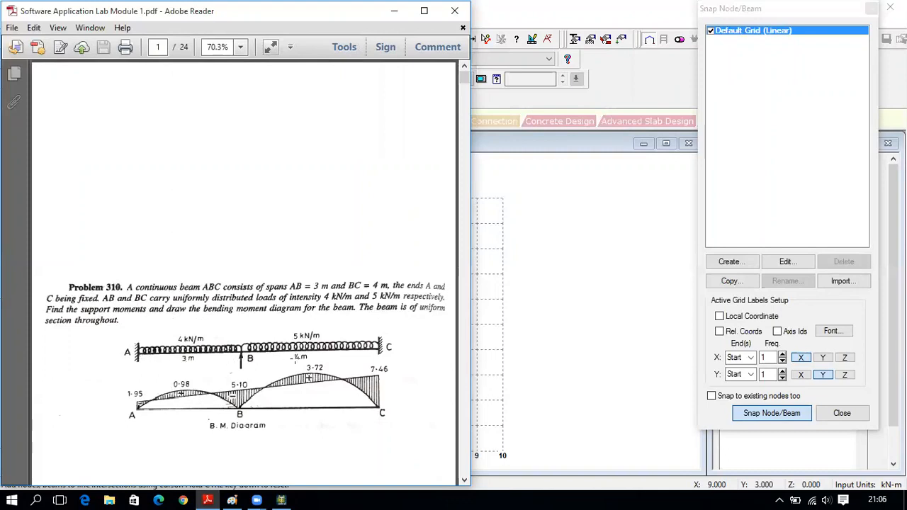
{"action": "left_click", "coordinate": [508, 32]}
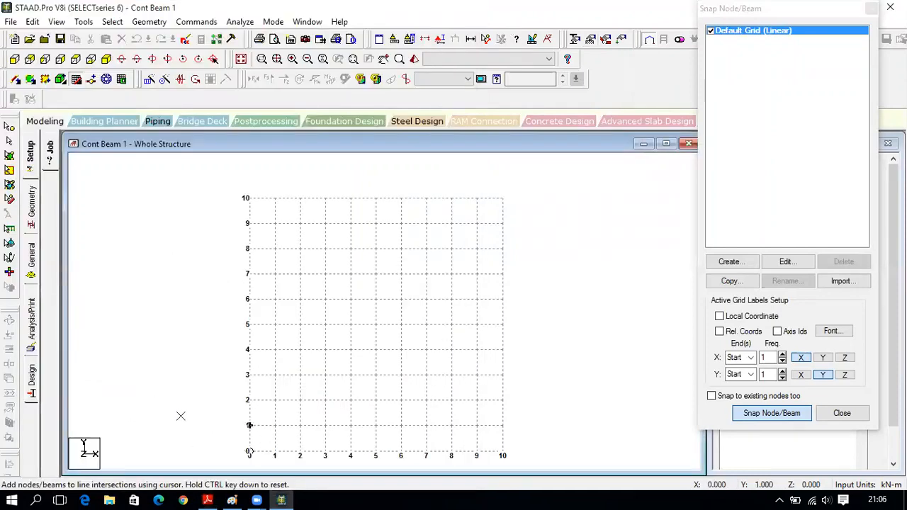
{"action": "left_click", "coordinate": [250, 452]}
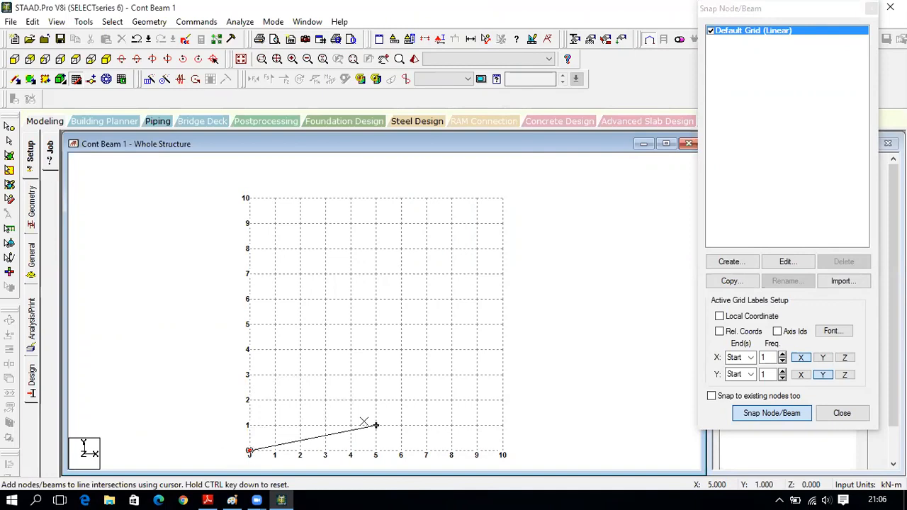
{"action": "left_click", "coordinate": [326, 451]}
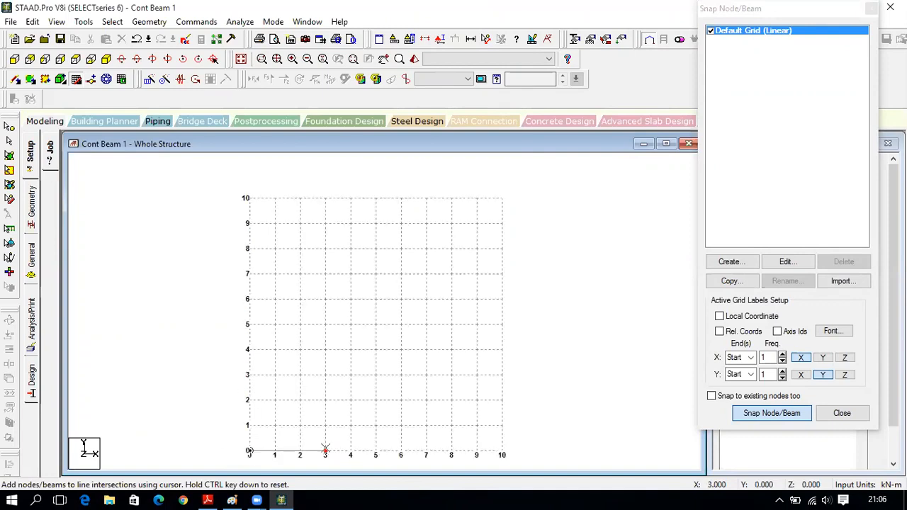
{"action": "left_click", "coordinate": [426, 452]}
{"action": "left_click", "coordinate": [847, 415]}
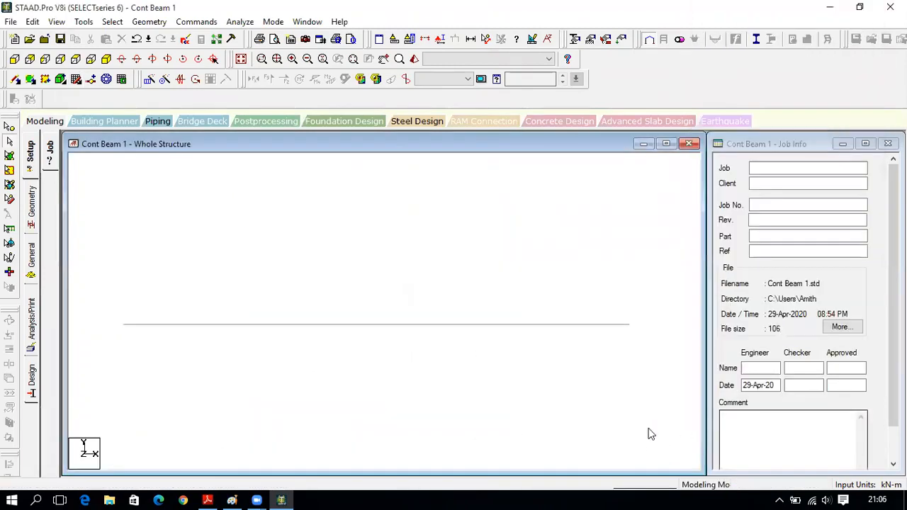
- Check both beam spans against Problem 310 in the PDF and display the node numbers on the model
{"action": "left_click", "coordinate": [275, 327]}
{"action": "left_click", "coordinate": [388, 326]}
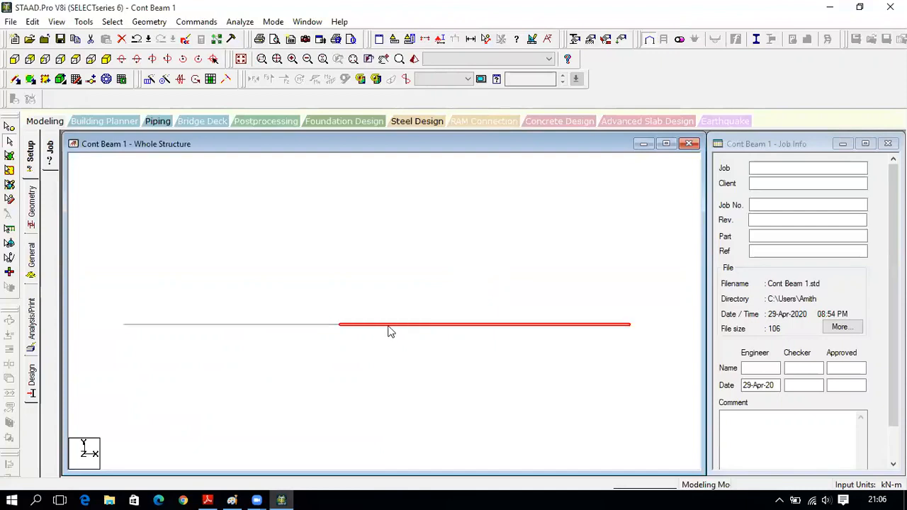
{"action": "left_click", "coordinate": [287, 309]}
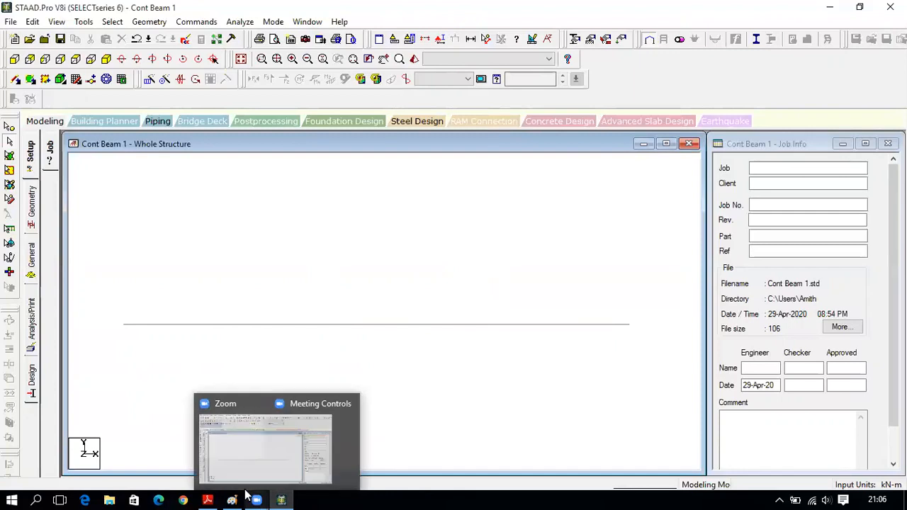
{"action": "left_click", "coordinate": [207, 500]}
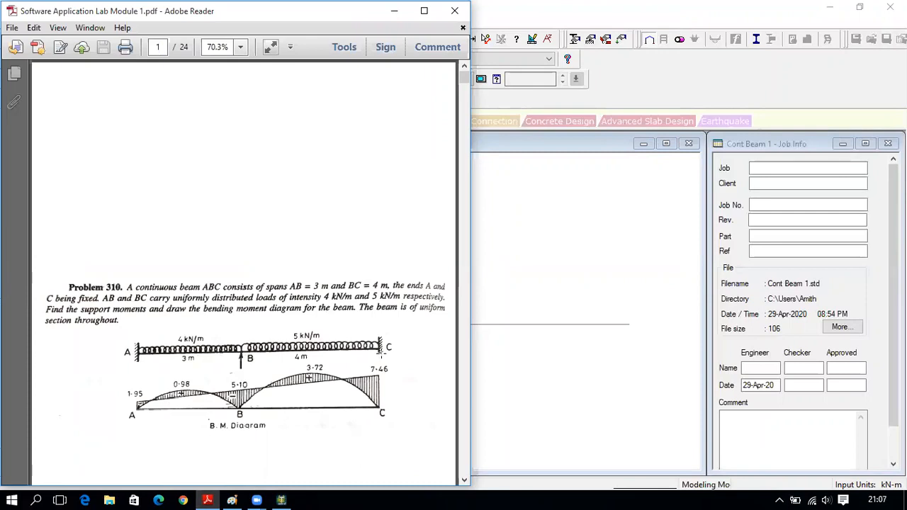
{"action": "left_click", "coordinate": [528, 311]}
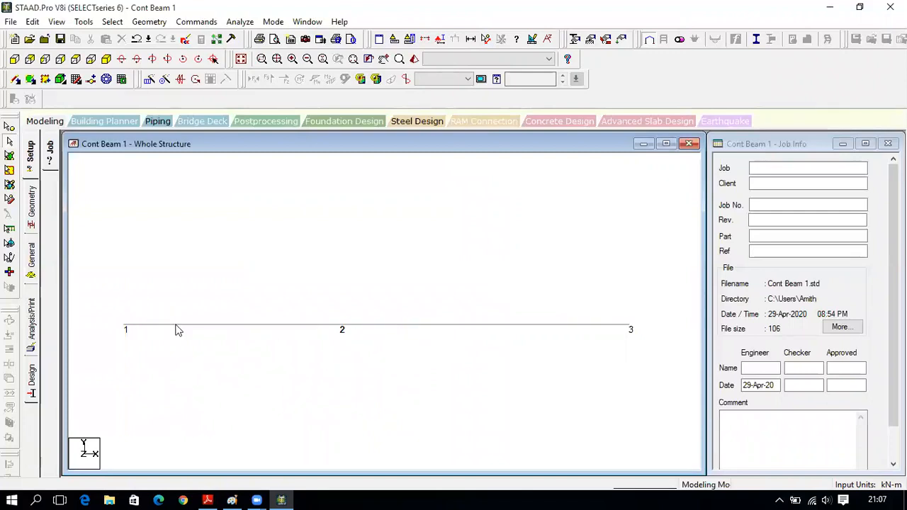
- Define a rectangular concrete section property with YD 0.4 m and ZD 0.35 m
{"action": "left_click", "coordinate": [31, 264]}
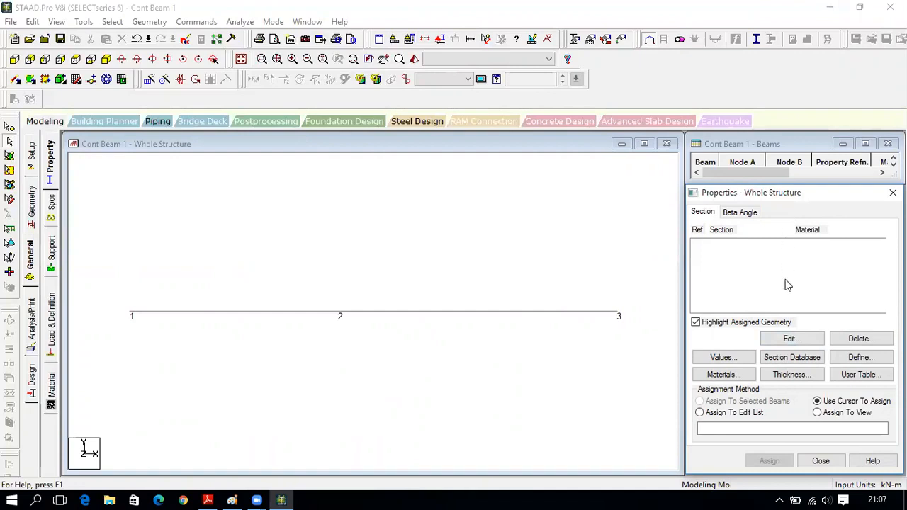
{"action": "left_click", "coordinate": [854, 358]}
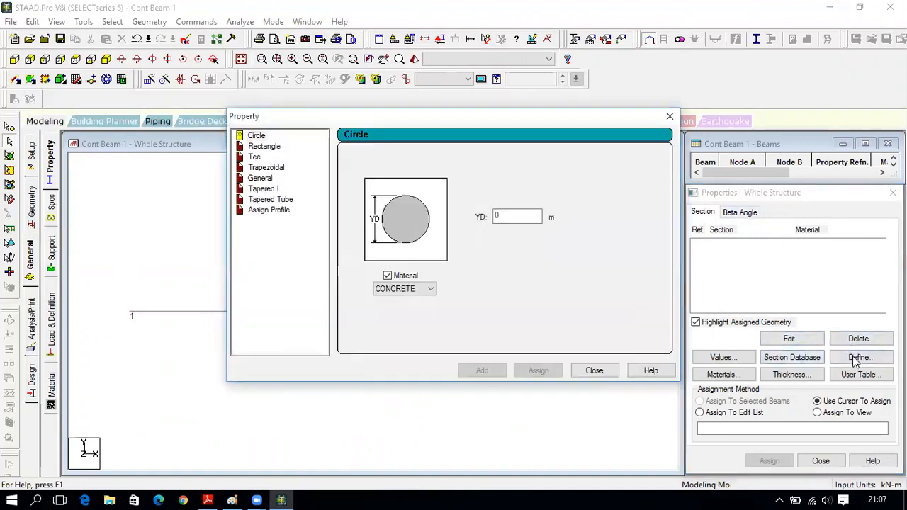
{"action": "left_click", "coordinate": [280, 146]}
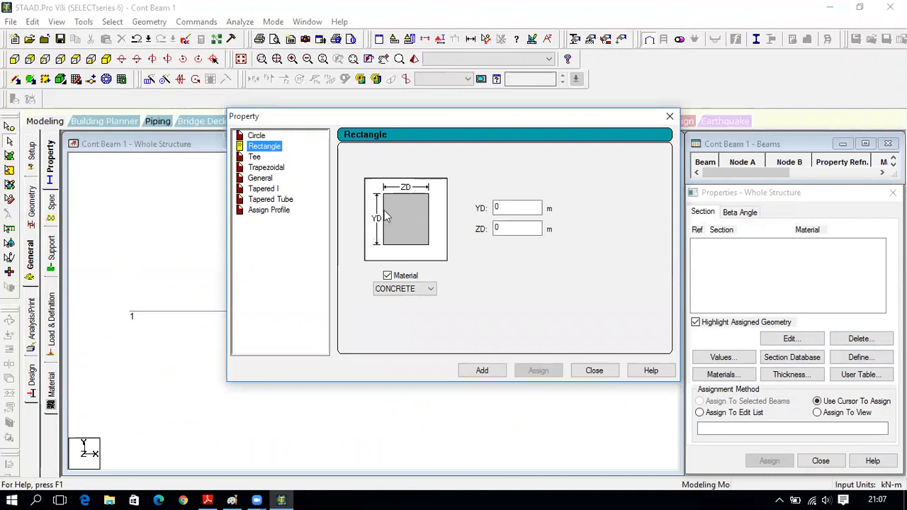
{"action": "left_click", "coordinate": [515, 206]}
{"action": "type", "text": ".4"}
{"action": "left_click", "coordinate": [521, 226]}
{"action": "type", "text": ".35"}
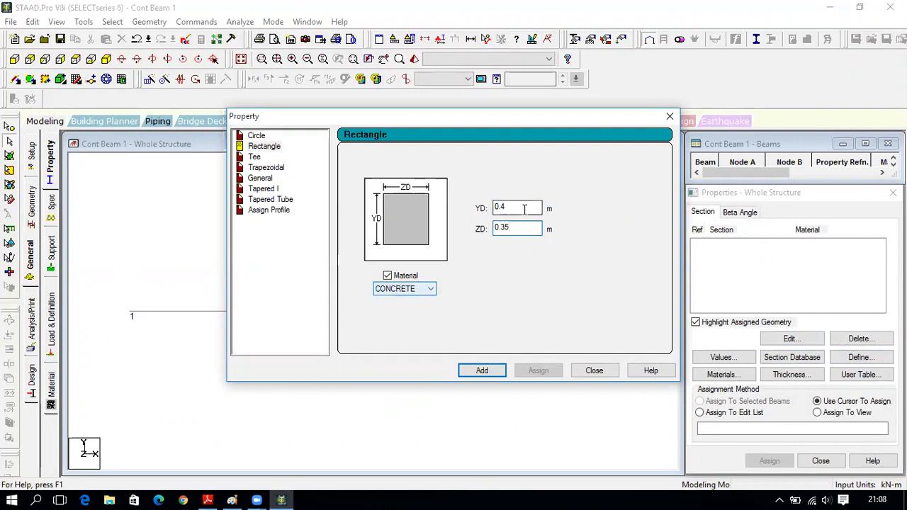
{"action": "left_click", "coordinate": [488, 371]}
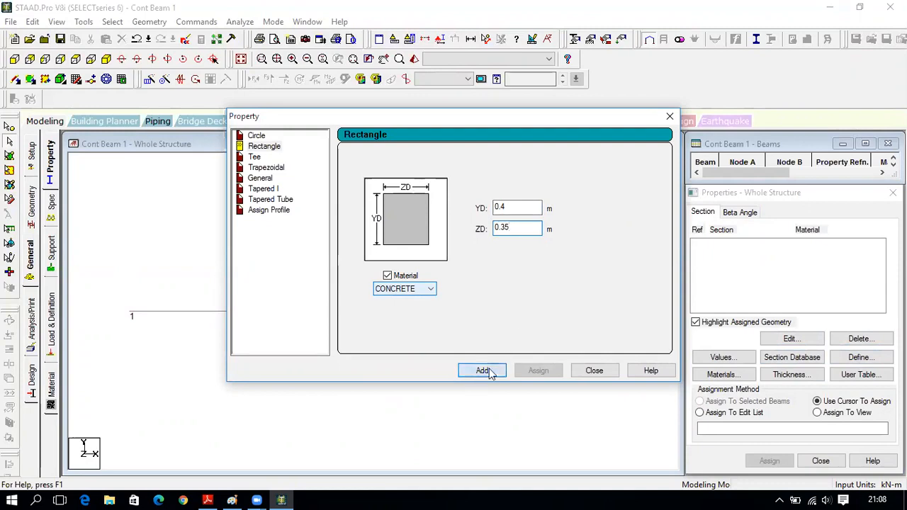
{"action": "left_click", "coordinate": [594, 370]}
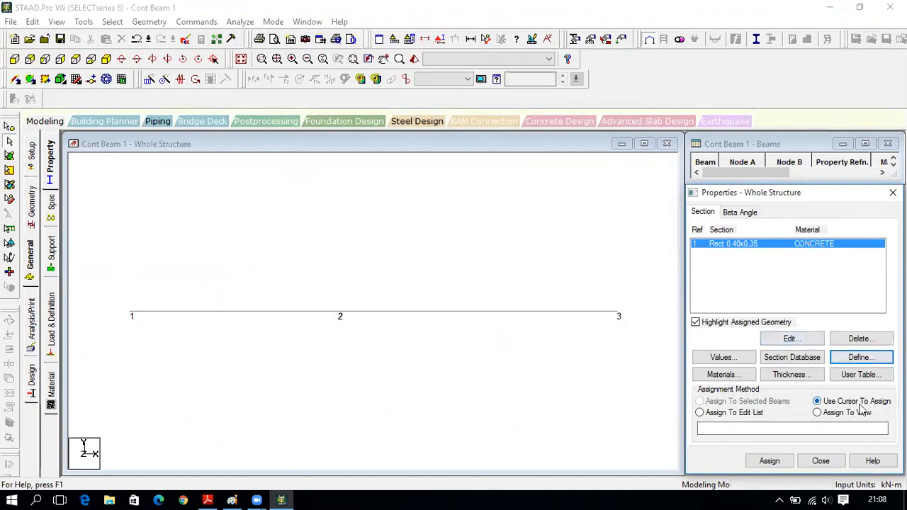
- Assign the 0.40x0.35 rectangular section to both beam spans with the cursor and close the section properties
{"action": "left_click", "coordinate": [770, 462]}
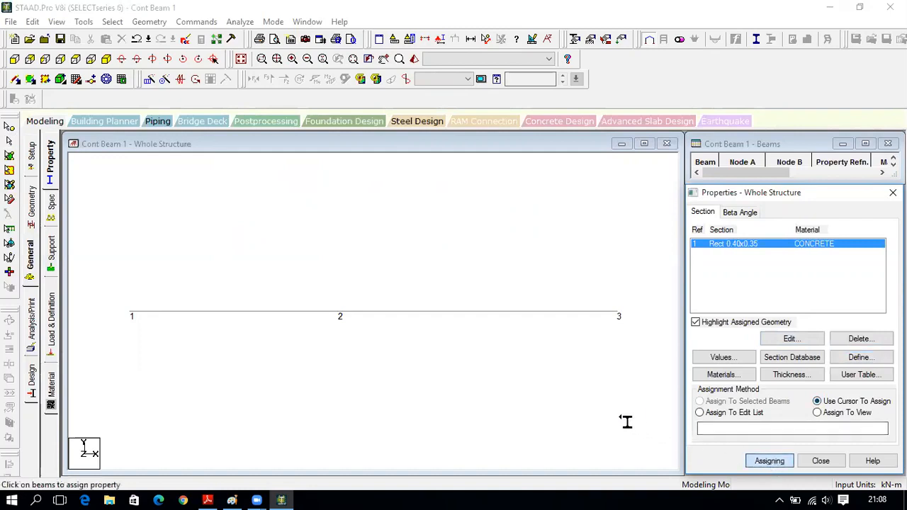
{"action": "left_click", "coordinate": [283, 315]}
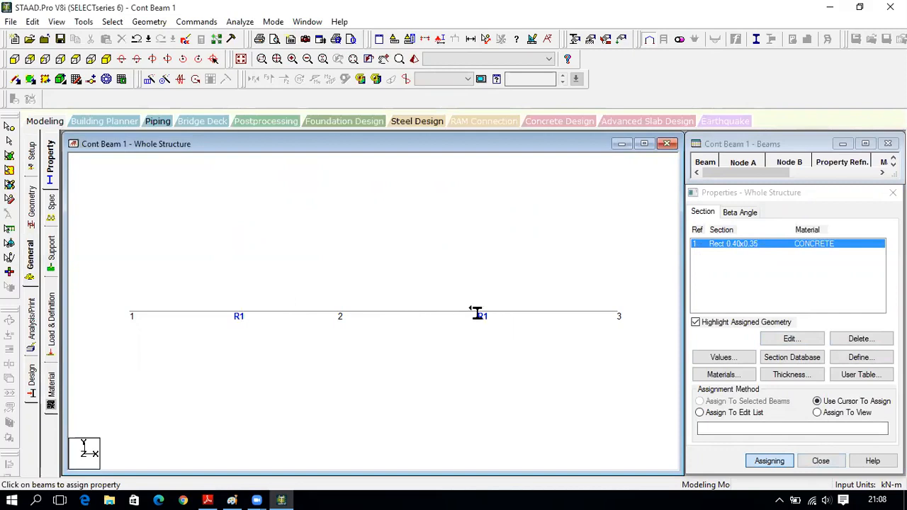
{"action": "left_click", "coordinate": [820, 461]}
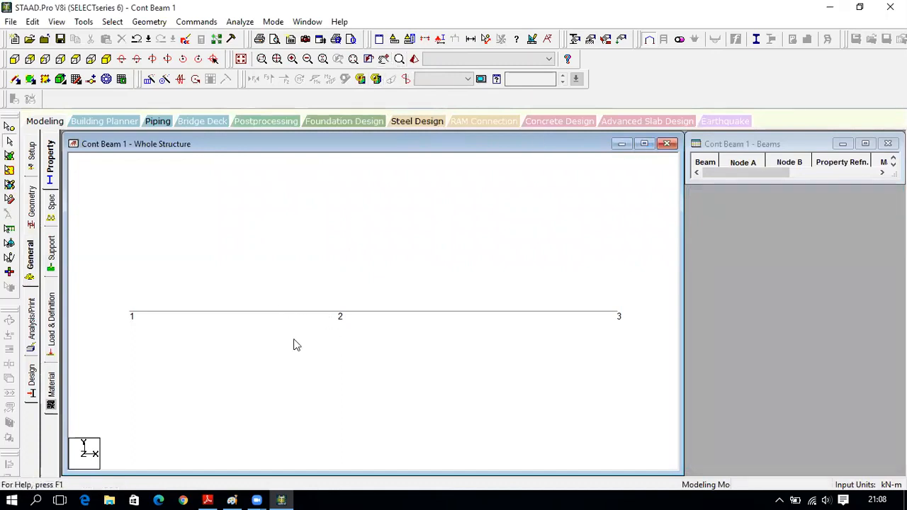
- Open the 3D rendered view of the beam, reposition its window and examine the section up close
{"action": "left_click", "coordinate": [414, 59]}
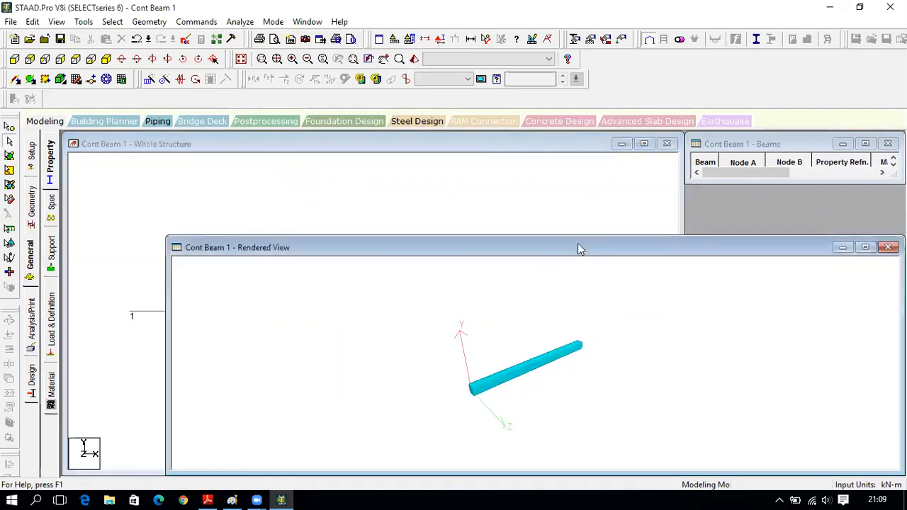
{"action": "left_click_drag", "start_coordinate": [577, 245], "coordinate": [496, 136]}
{"action": "scroll", "coordinate": [388, 297], "scroll_direction": "up", "scroll_amount": 6}
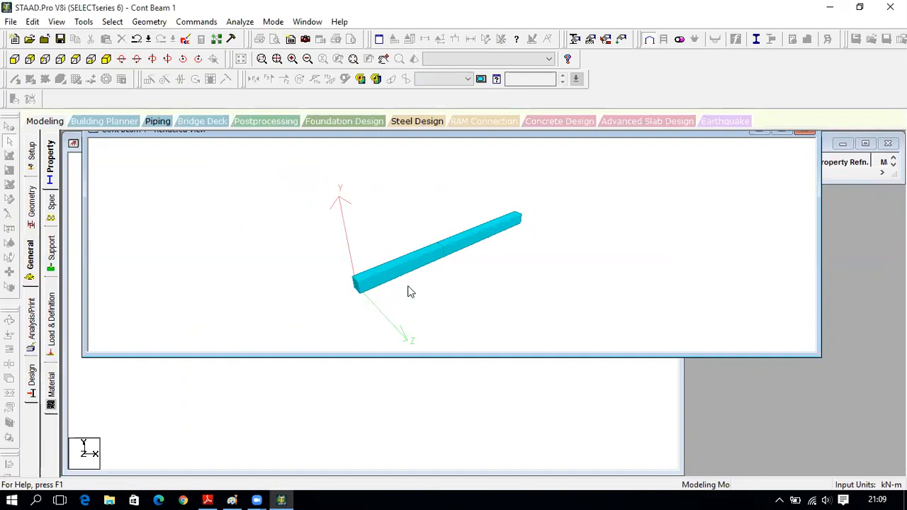
{"action": "scroll", "coordinate": [408, 291], "scroll_direction": "up", "scroll_amount": 5}
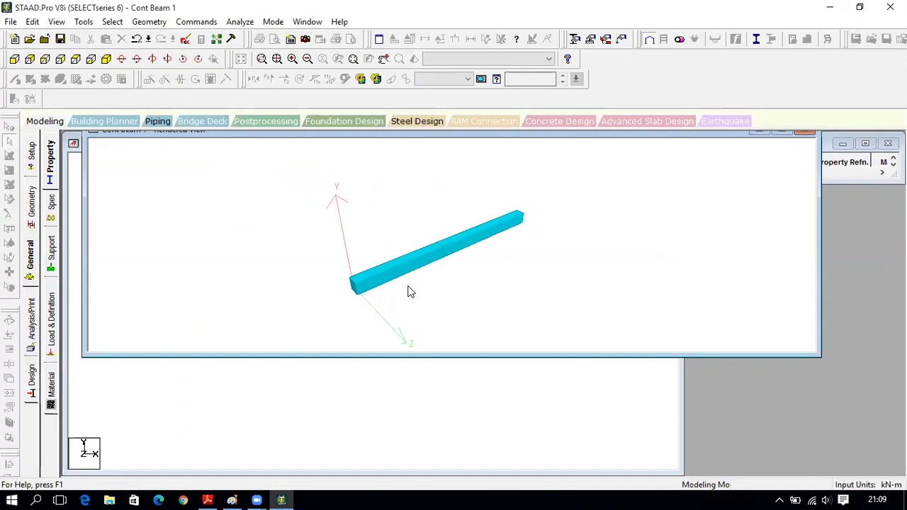
- Zoom in on the rendered beam, close the 3D view and check Problem 310's support conditions in the PDF
{"action": "scroll", "coordinate": [397, 291], "scroll_direction": "up", "scroll_amount": 4}
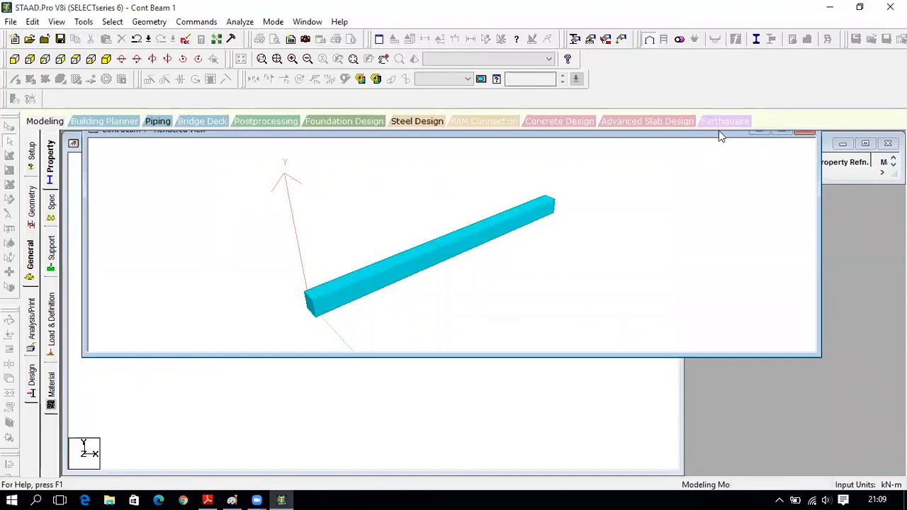
{"action": "left_click", "coordinate": [803, 155]}
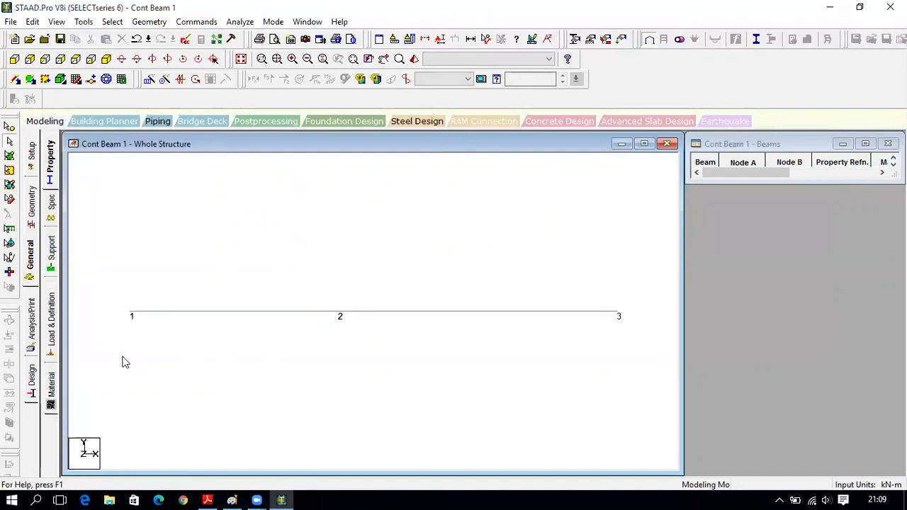
{"action": "left_click", "coordinate": [207, 500]}
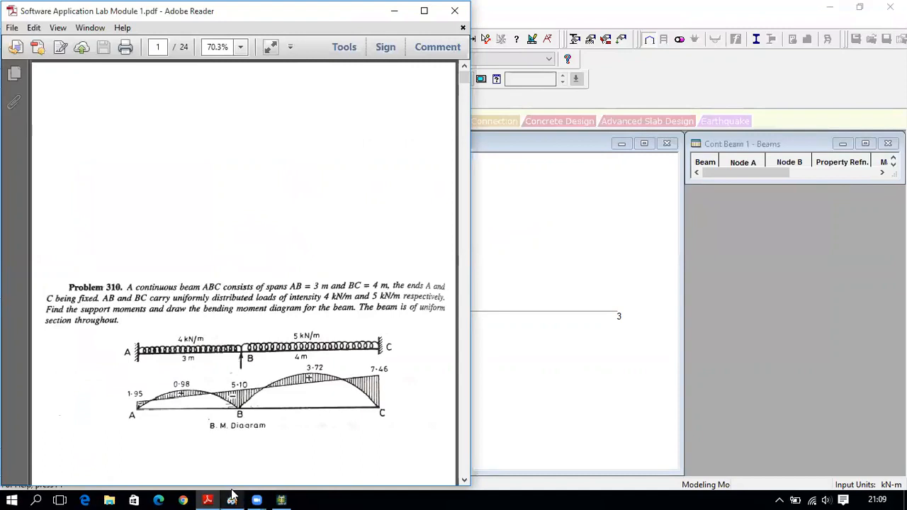
{"action": "left_click", "coordinate": [280, 500]}
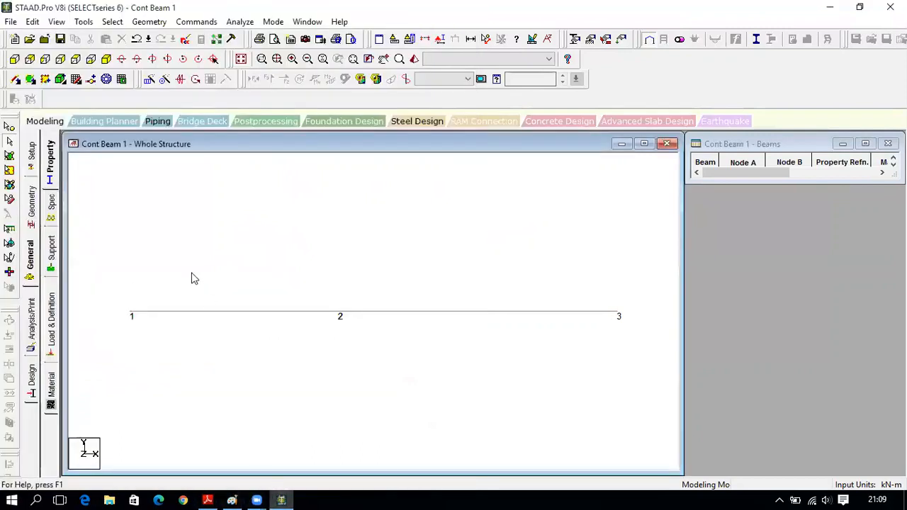
- Create a fixed support and a pinned support for the structure
{"action": "left_click", "coordinate": [51, 263]}
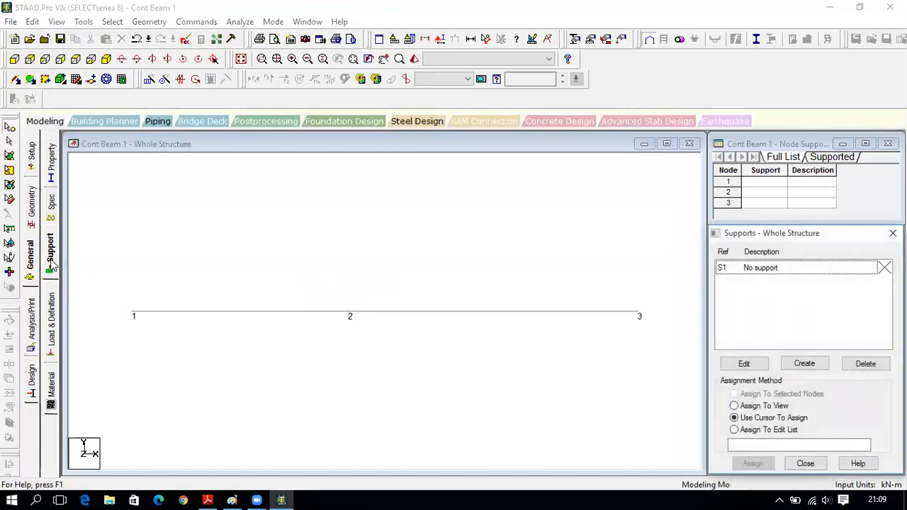
{"action": "left_click", "coordinate": [805, 364]}
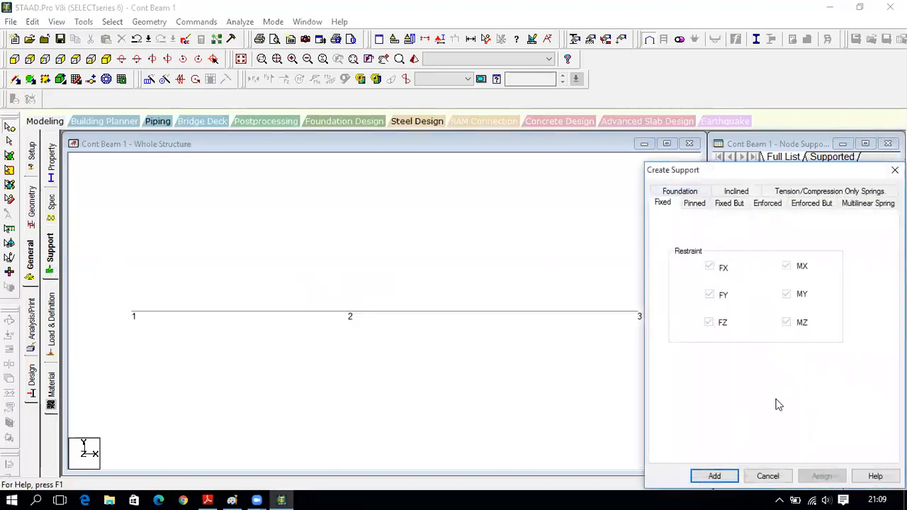
{"action": "left_click", "coordinate": [714, 477]}
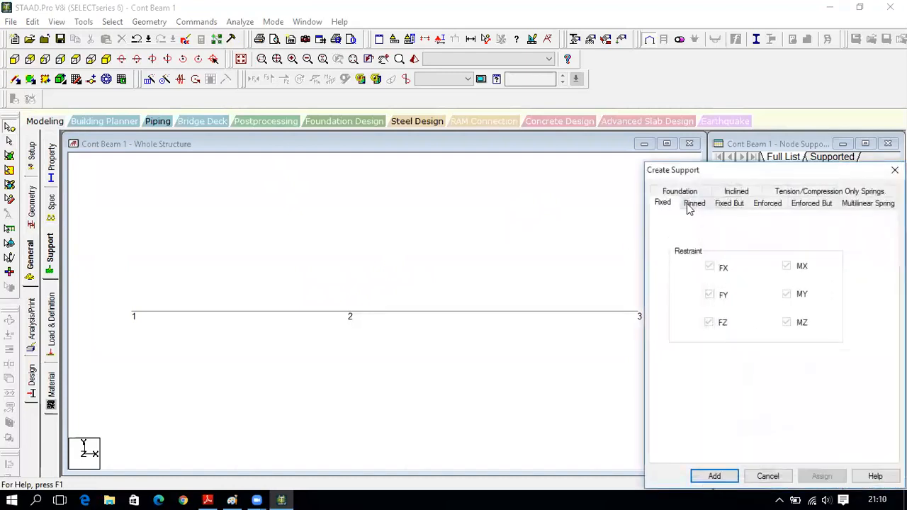
{"action": "left_click", "coordinate": [690, 205]}
{"action": "left_click", "coordinate": [731, 478]}
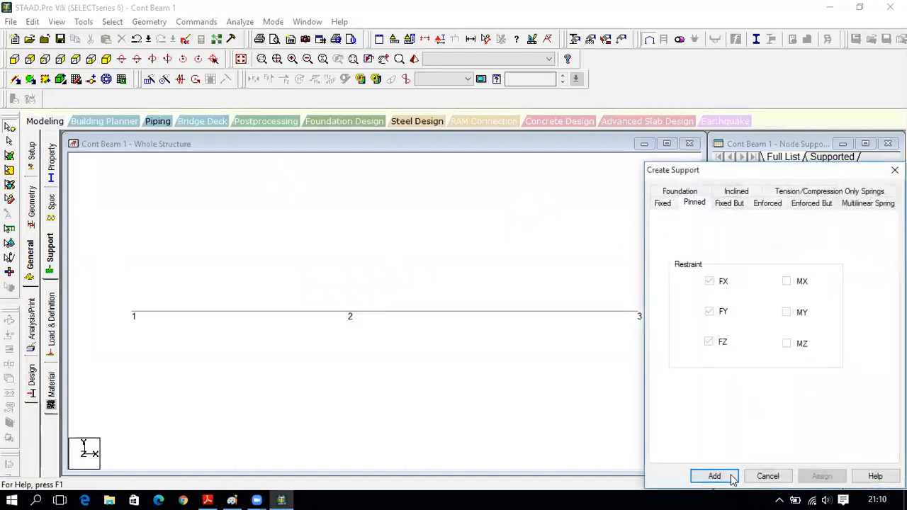
- Assign the fixed support to end nodes 1 and 3 with the cursor, allowing the auto save
{"action": "left_click_drag", "start_coordinate": [768, 237], "coordinate": [753, 169]}
{"action": "left_click", "coordinate": [810, 216]}
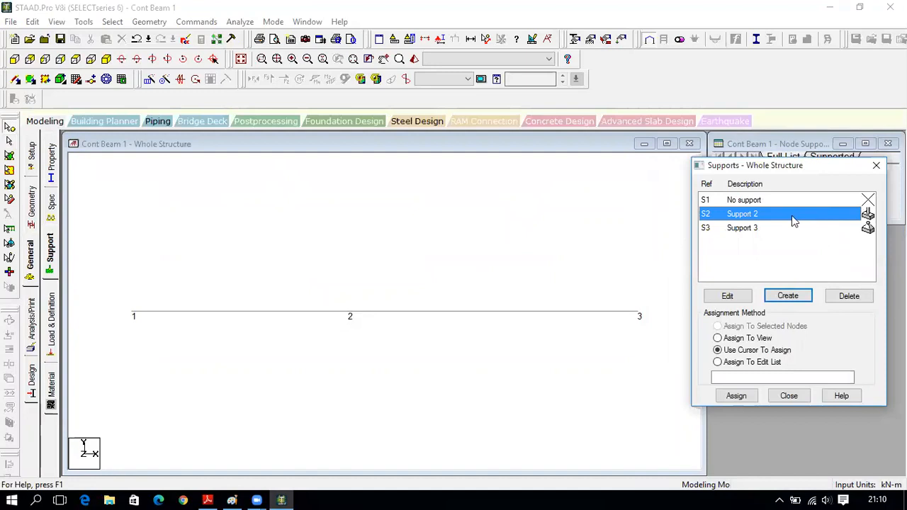
{"action": "left_click", "coordinate": [737, 397]}
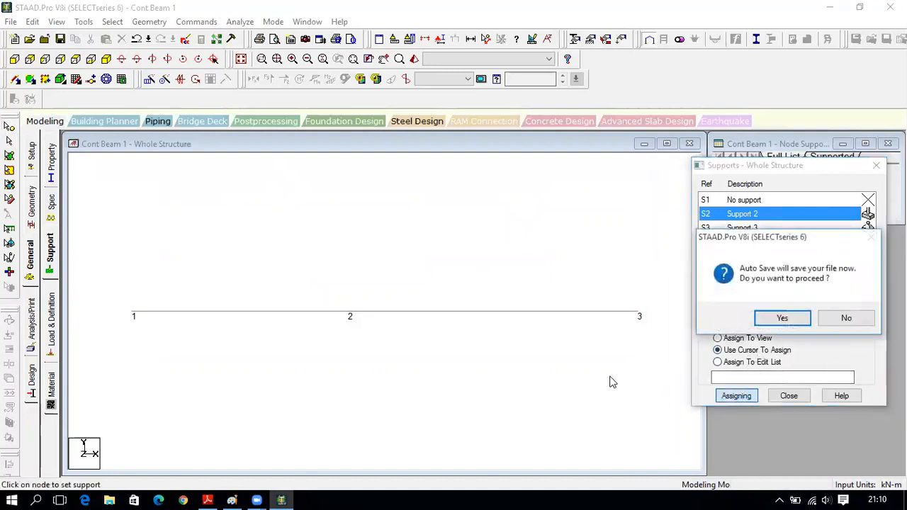
{"action": "left_click", "coordinate": [783, 320]}
{"action": "left_click", "coordinate": [372, 269]}
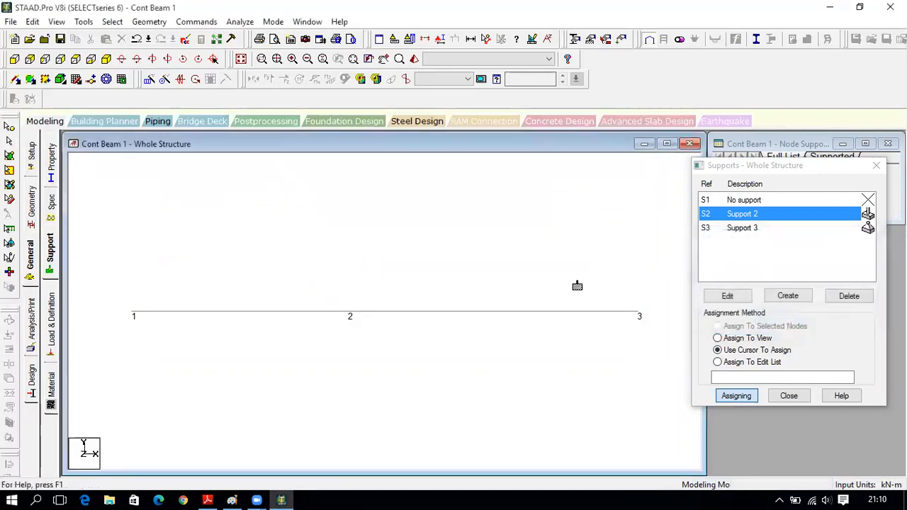
{"action": "left_click", "coordinate": [133, 315]}
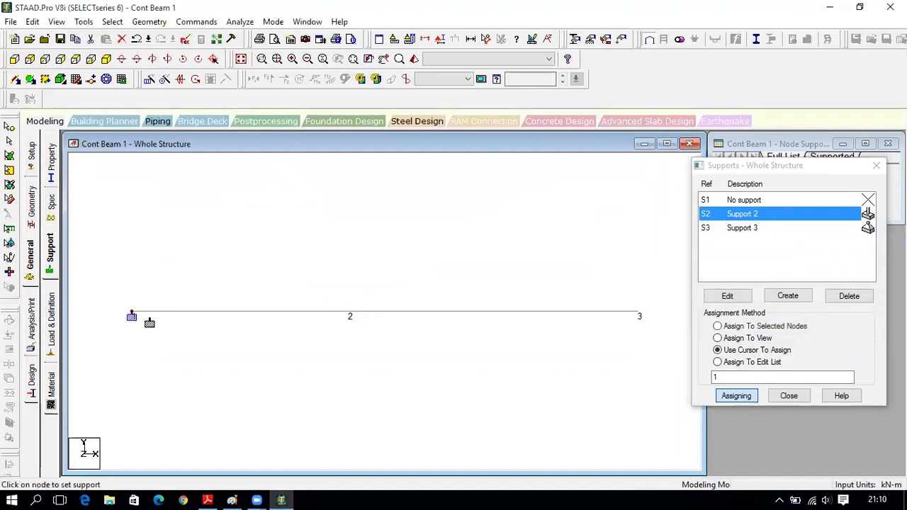
{"action": "left_click", "coordinate": [637, 316]}
- Assign the pinned support to middle node 2 and close the supports dialog
{"action": "left_click", "coordinate": [737, 233]}
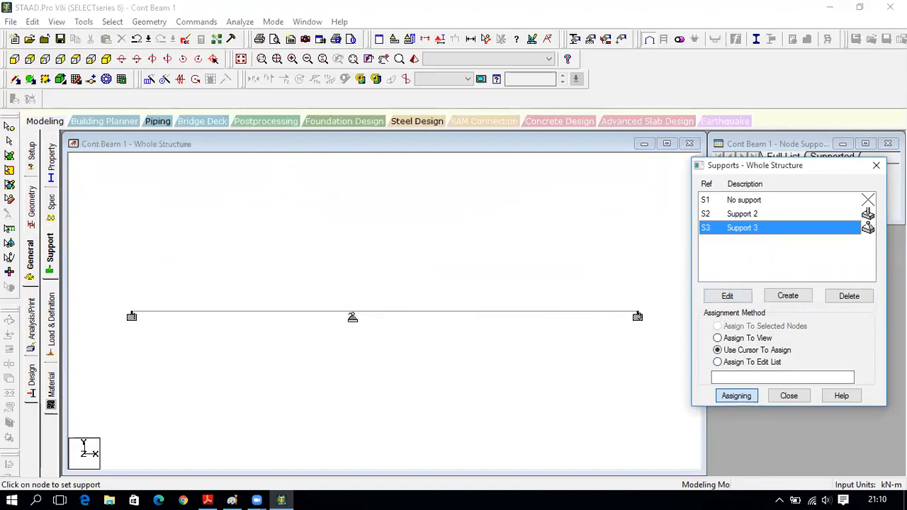
{"action": "left_click", "coordinate": [350, 316]}
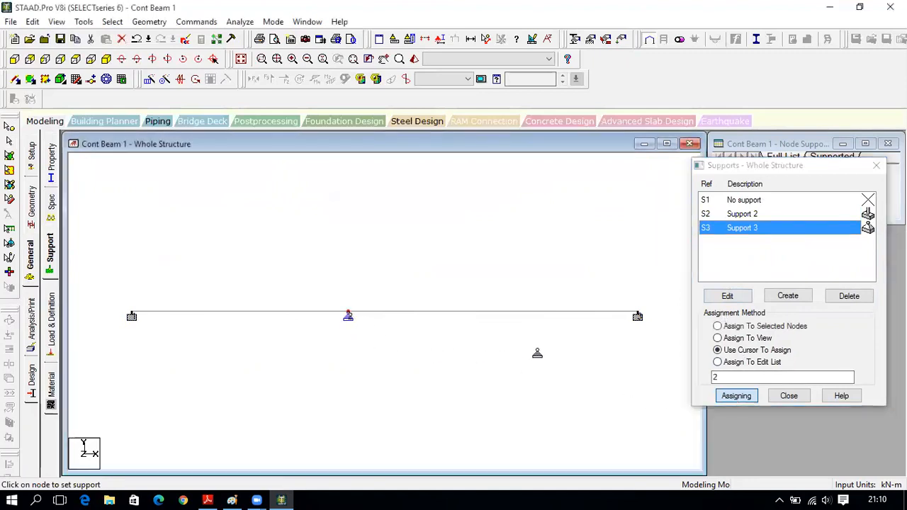
{"action": "left_click", "coordinate": [791, 397]}
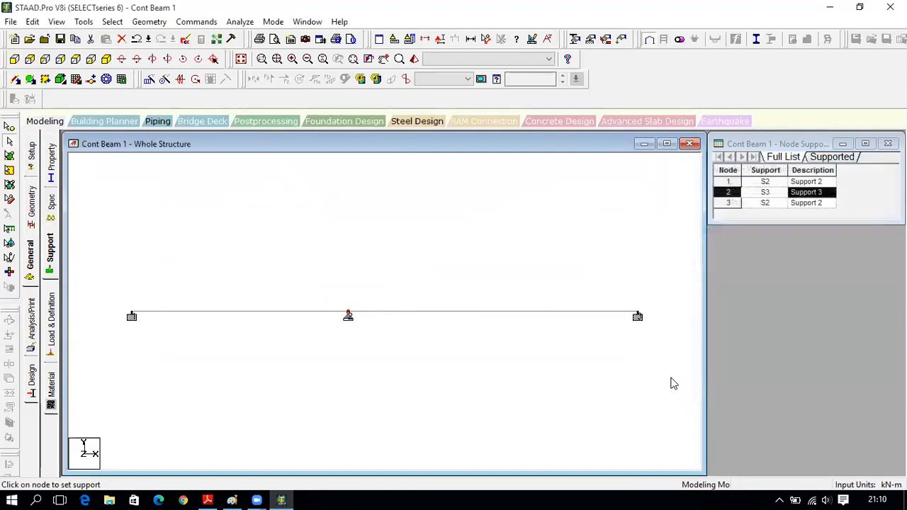
- Consult Problem 310 in the PDF, then add primary load case 1 titled LOAD CASE 1 with loading type None
{"action": "left_click", "coordinate": [208, 500]}
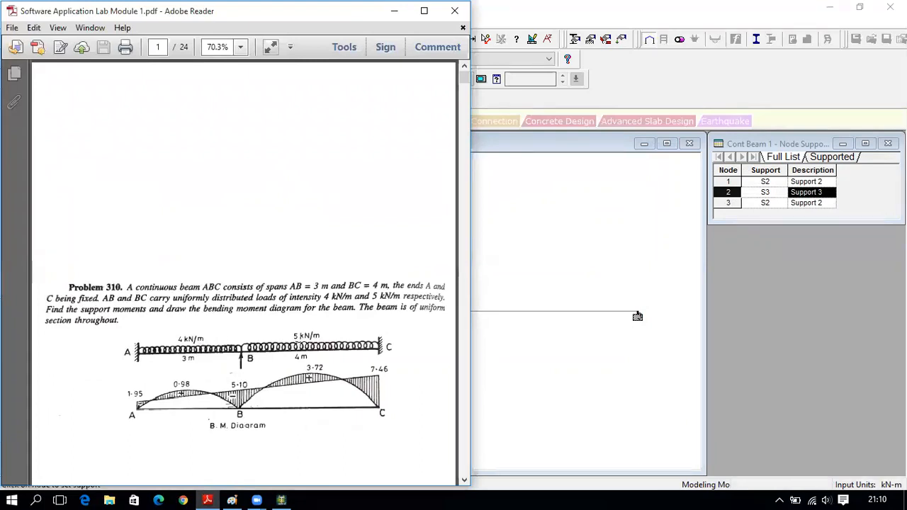
{"action": "left_click", "coordinate": [280, 500]}
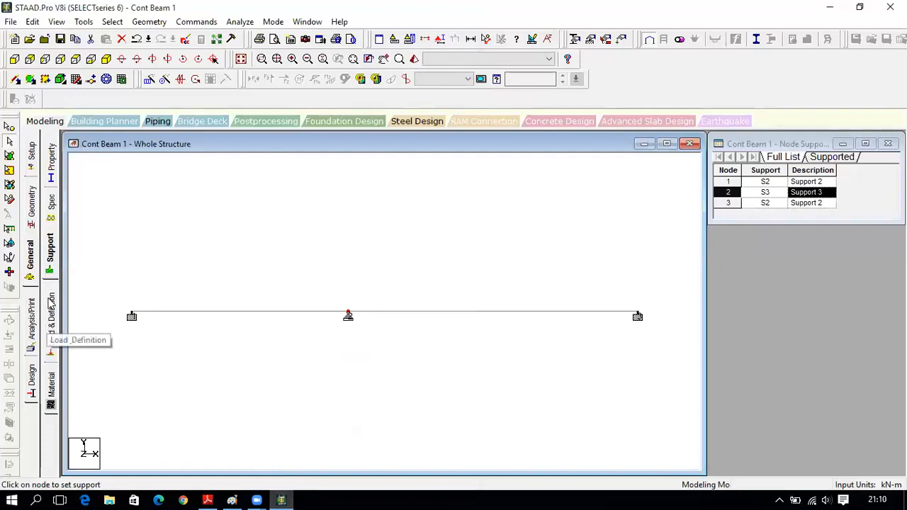
{"action": "left_click", "coordinate": [50, 326]}
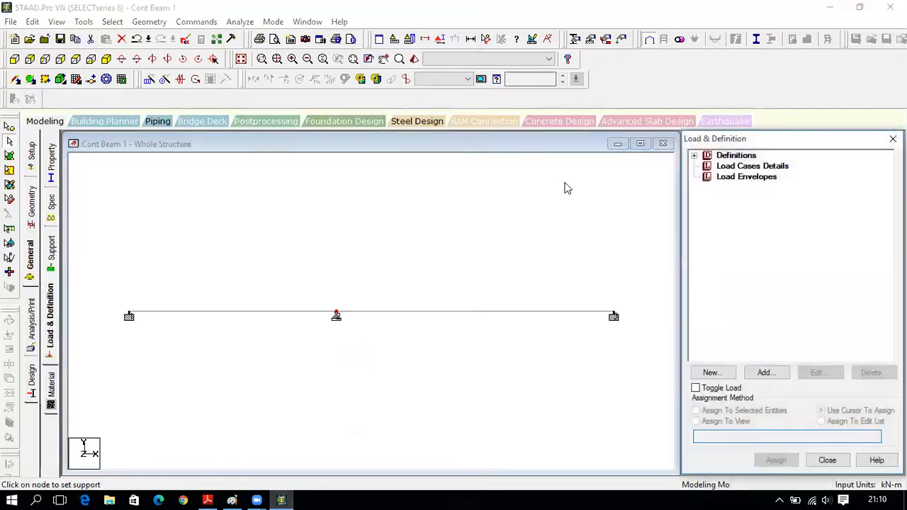
{"action": "left_click", "coordinate": [747, 167]}
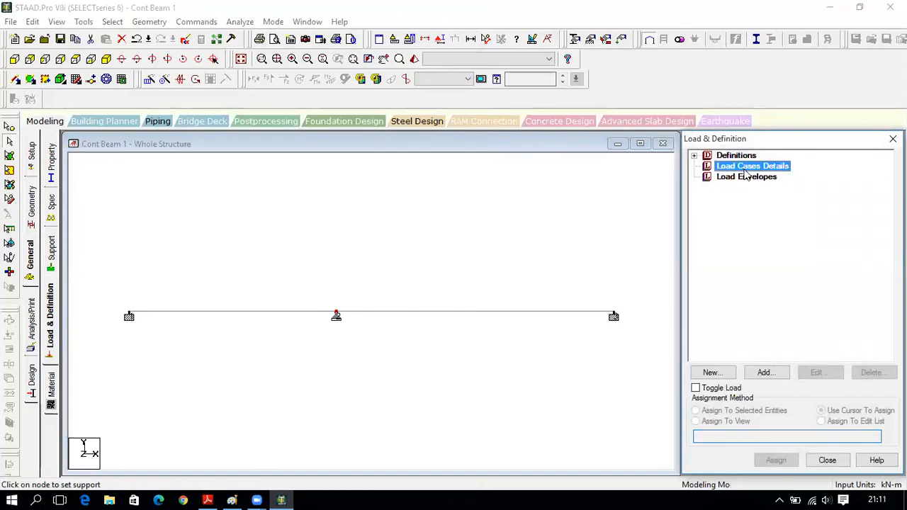
{"action": "left_click", "coordinate": [778, 376]}
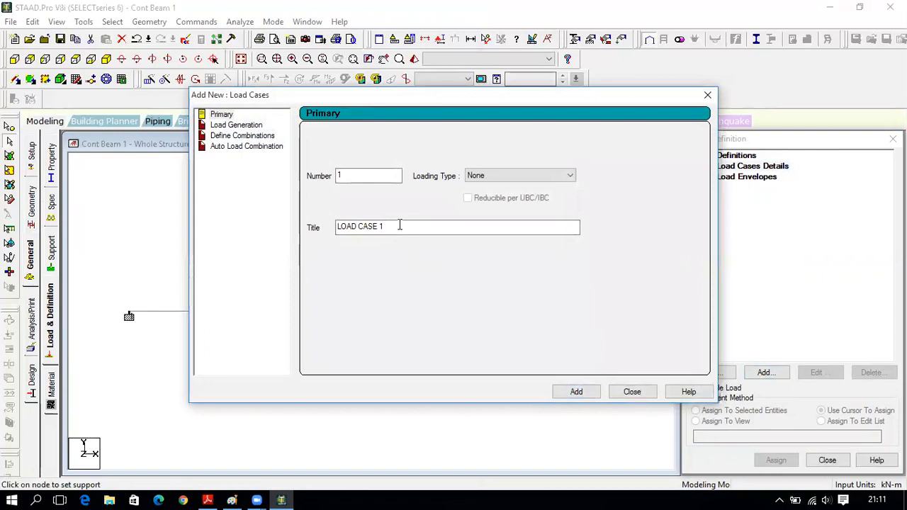
{"action": "left_click", "coordinate": [587, 396]}
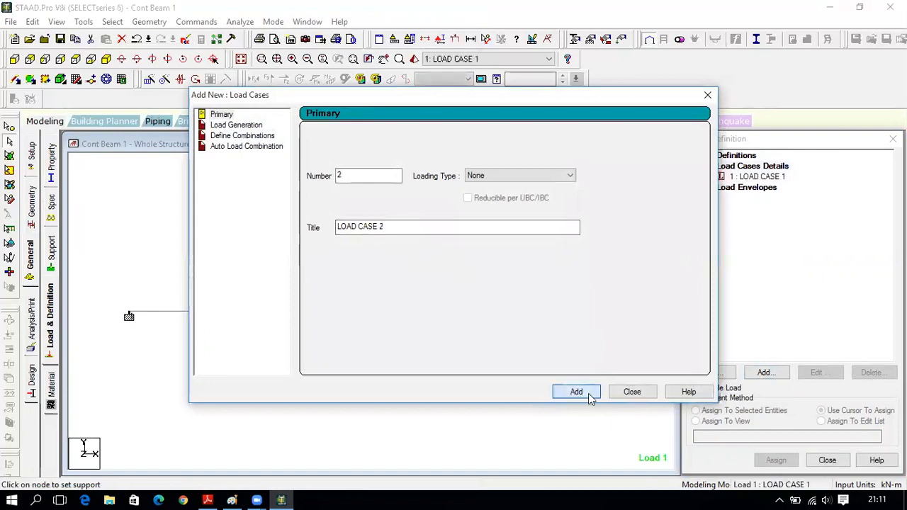
{"action": "left_click", "coordinate": [630, 394]}
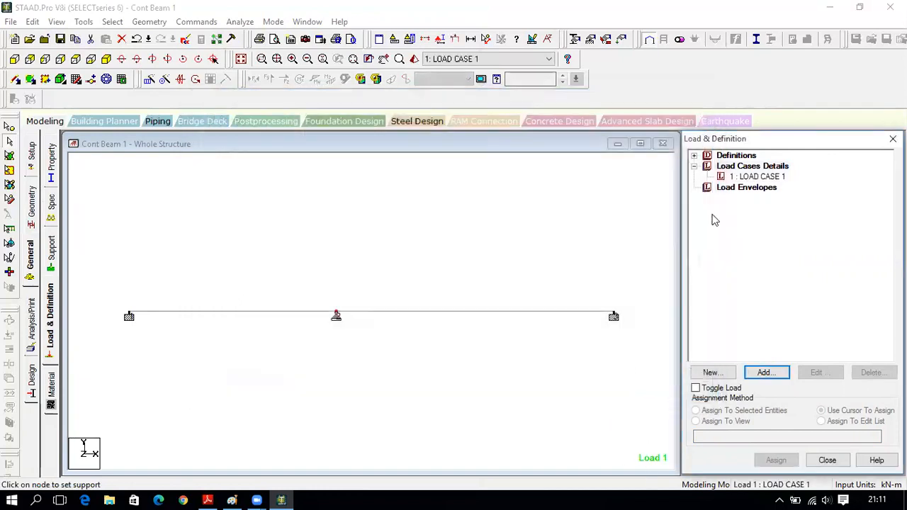
- Start adding load items to LOAD CASE 1 and bring up the Problem 310 PDF and a blank Paint canvas side by side
{"action": "left_click", "coordinate": [753, 177]}
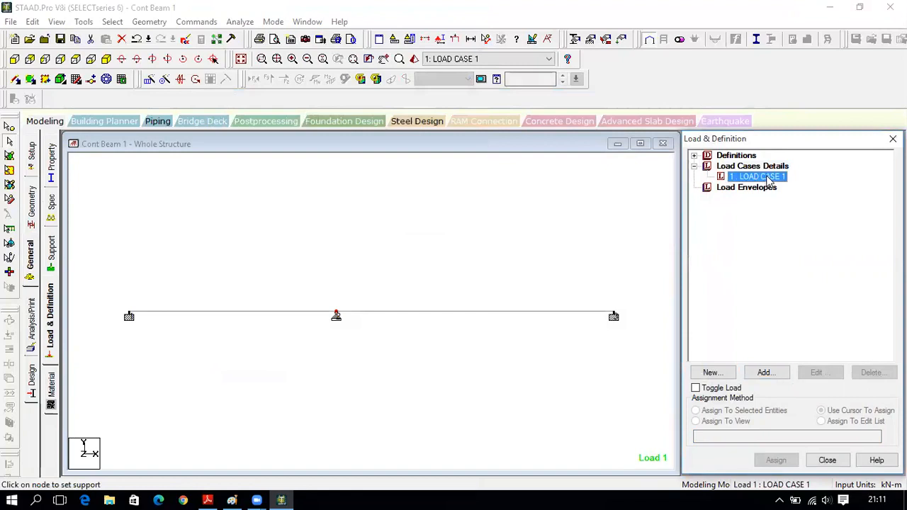
{"action": "left_click", "coordinate": [765, 373]}
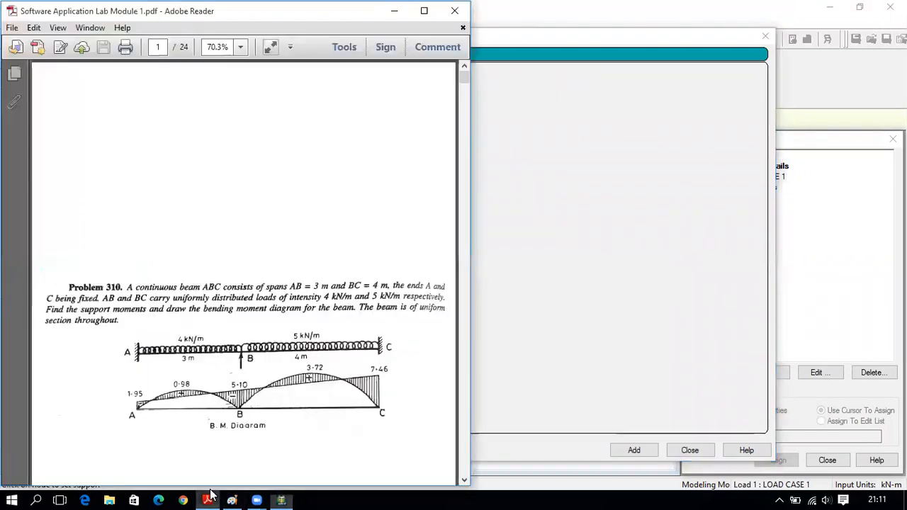
{"action": "left_click", "coordinate": [207, 501]}
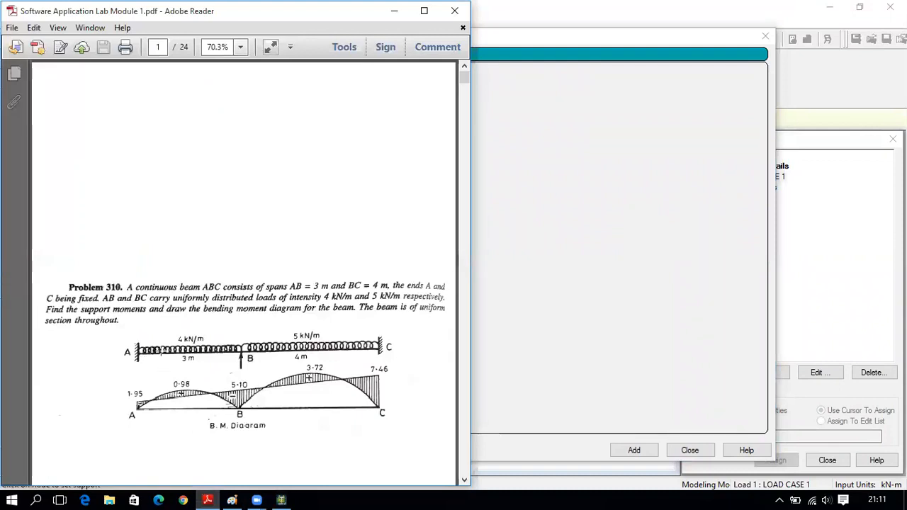
{"action": "left_click", "coordinate": [231, 500]}
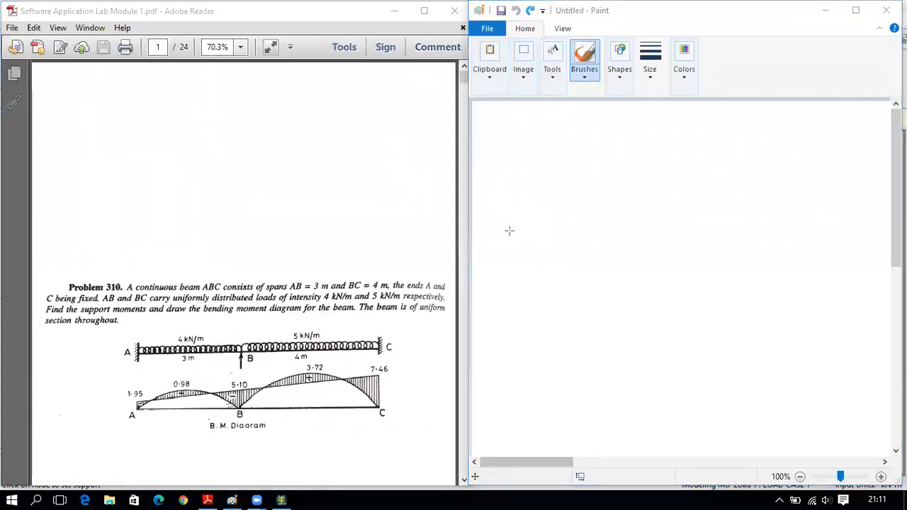
{"action": "left_click_drag", "start_coordinate": [511, 230], "coordinate": [794, 229]}
{"action": "key", "text": "ctrl+z"}
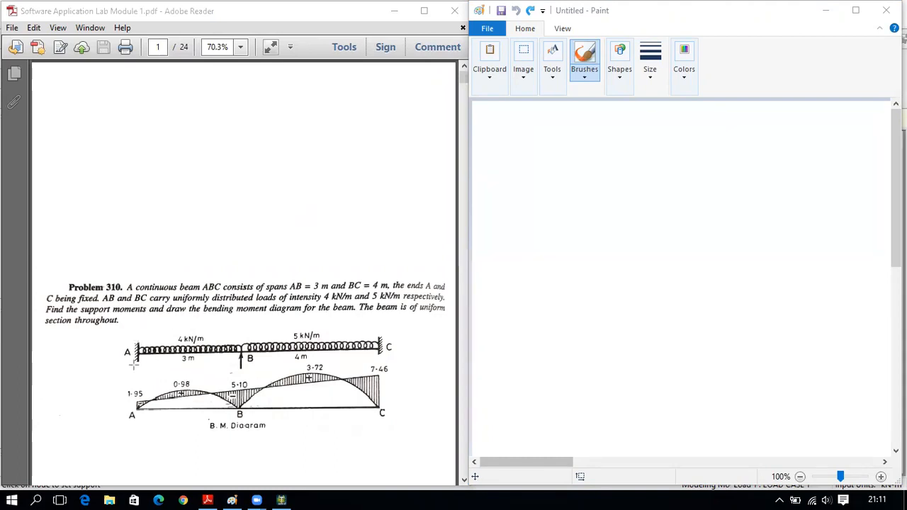
- Annotate the PDF's beam figure with a vertical downward arrow at support A labelled 20kN
{"action": "mouse_move", "coordinate": [139, 350]}
{"action": "left_mouse_down"}
{"action": "mouse_move", "coordinate": [144, 319]}
{"action": "mouse_move", "coordinate": [139, 360]}
{"action": "left_mouse_up"}
{"action": "key", "text": "ctrl+z"}
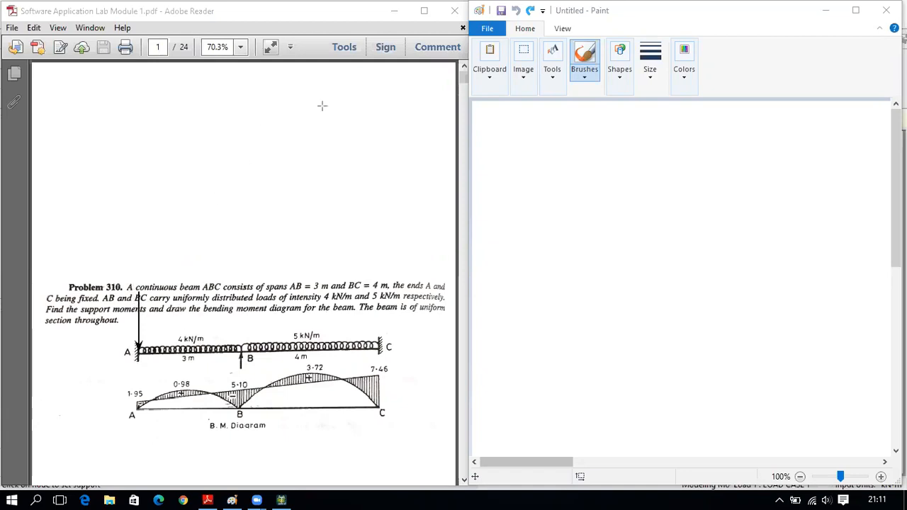
{"action": "left_click", "coordinate": [128, 267]}
{"action": "type", "text": "2"}
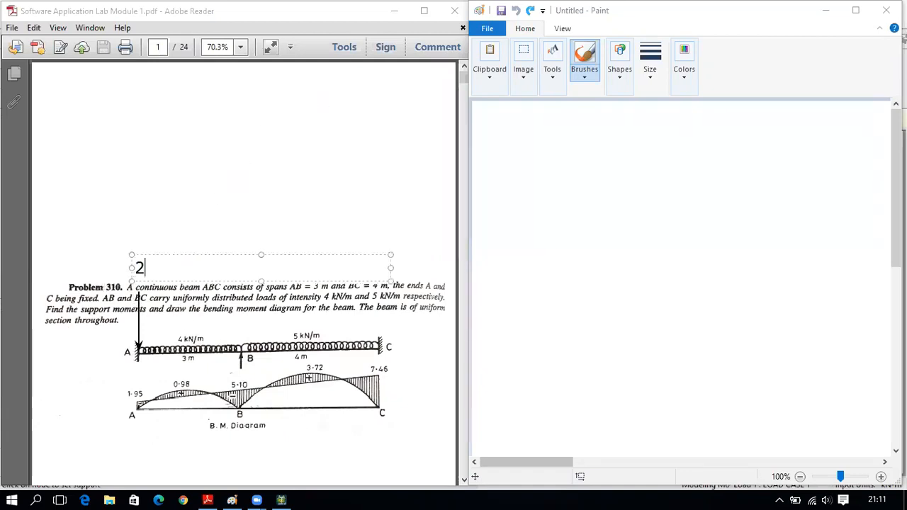
{"action": "type", "text": "0k"}
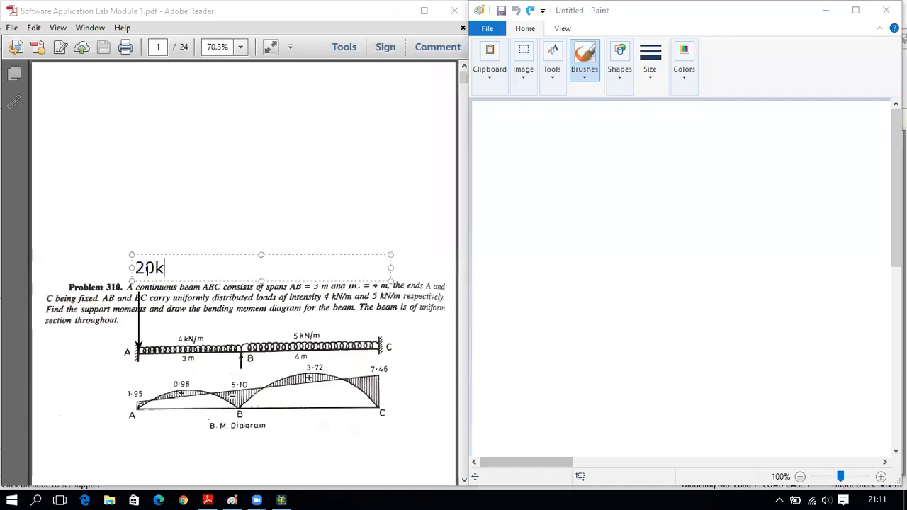
{"action": "type", "text": "N"}
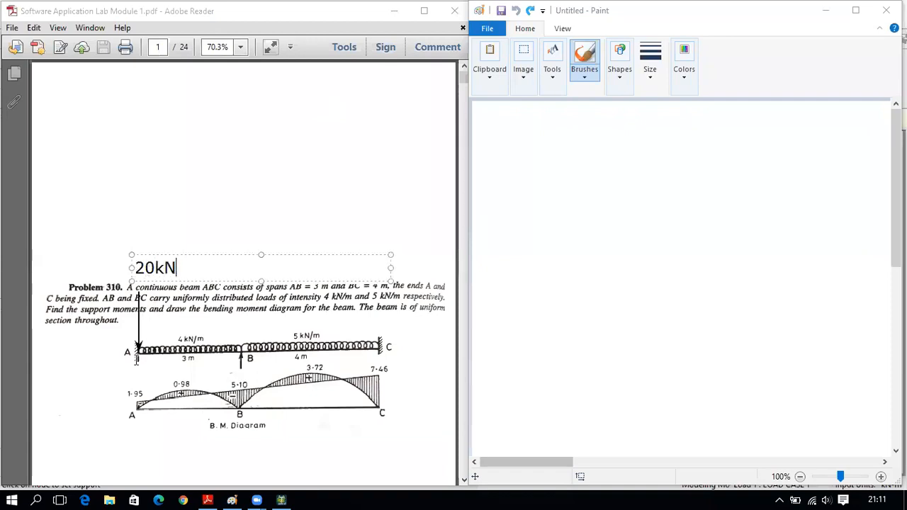
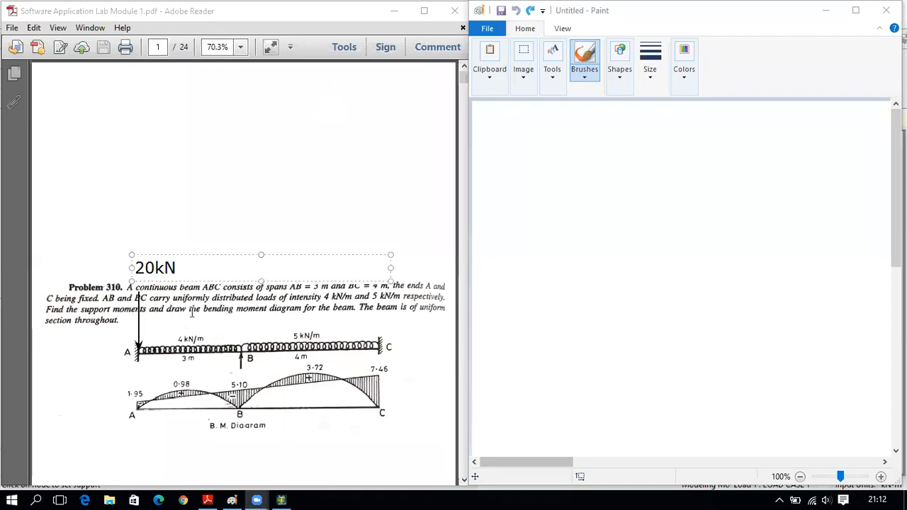
- Finish the 20kN label and draw an inclined arrow pointing up to support A from its lower left
{"action": "left_click", "coordinate": [260, 119]}
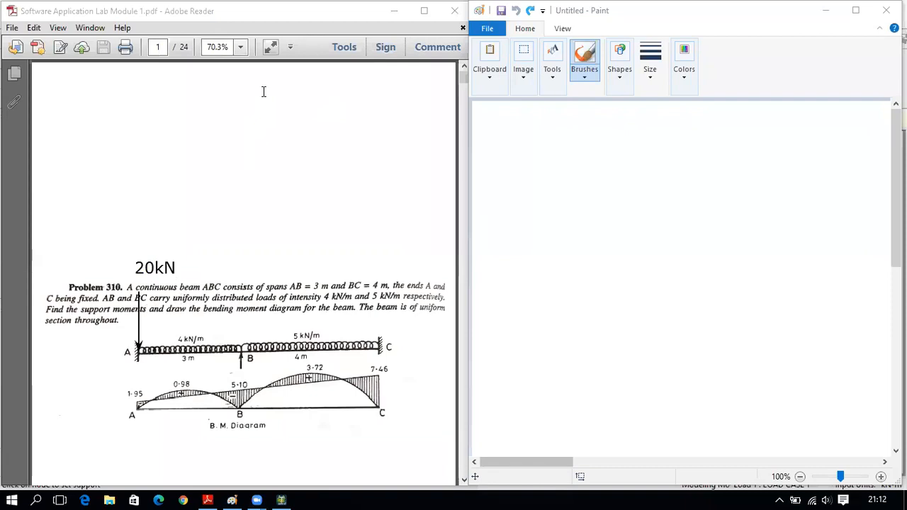
{"action": "left_click", "coordinate": [60, 404]}
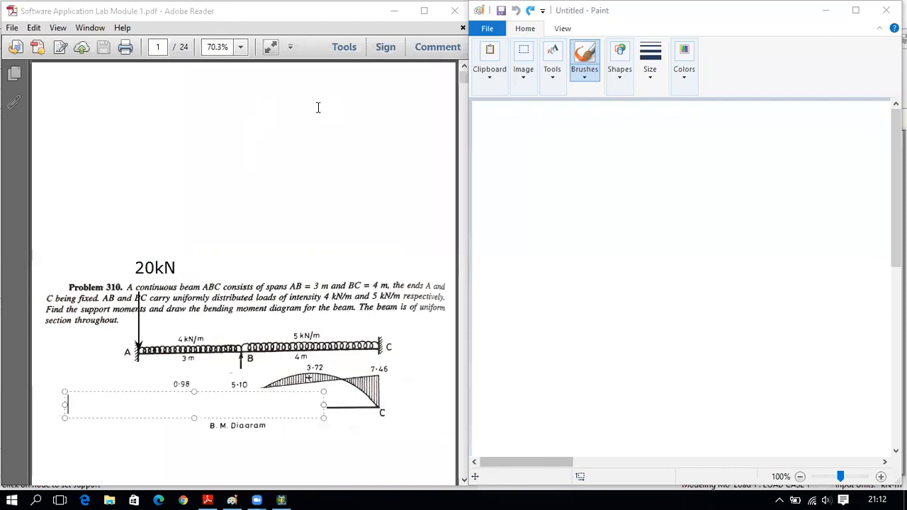
{"action": "left_click", "coordinate": [351, 55]}
{"action": "left_click_drag", "start_coordinate": [69, 392], "coordinate": [136, 352]}
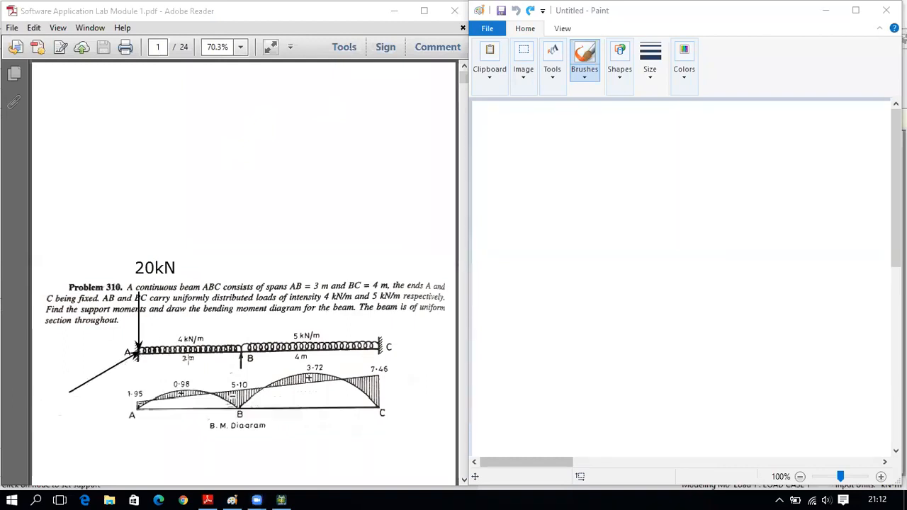
- Draw two arrows from a common point below the figure to spans AB and BC, and label their origin "Member Load"
{"action": "mouse_move", "coordinate": [101, 430]}
{"action": "left_mouse_down"}
{"action": "mouse_move", "coordinate": [136, 366]}
{"action": "mouse_move", "coordinate": [173, 352]}
{"action": "left_mouse_up"}
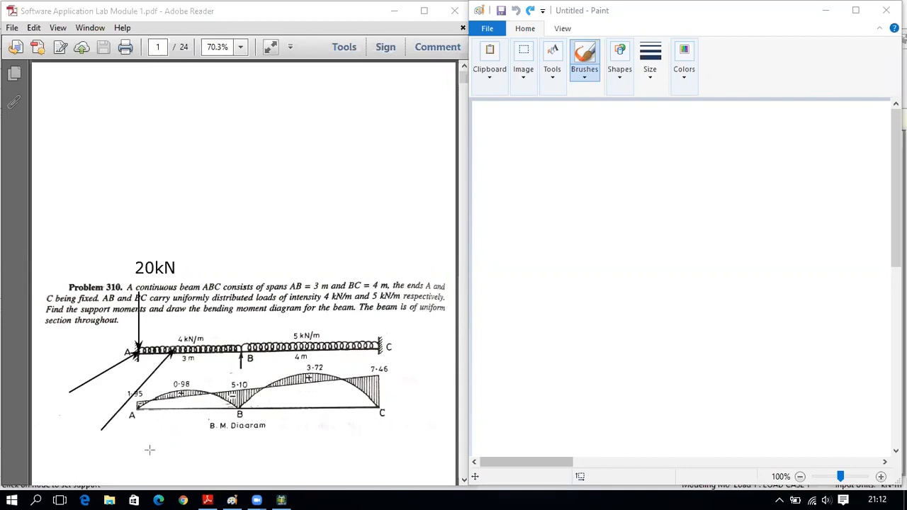
{"action": "left_click_drag", "start_coordinate": [103, 428], "coordinate": [249, 348]}
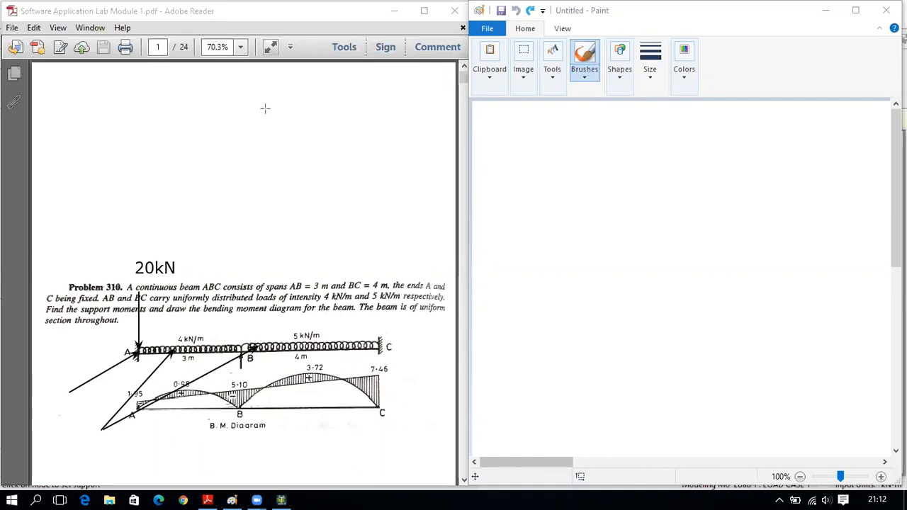
{"action": "left_click", "coordinate": [88, 445]}
{"action": "type", "text": "Member Load"}
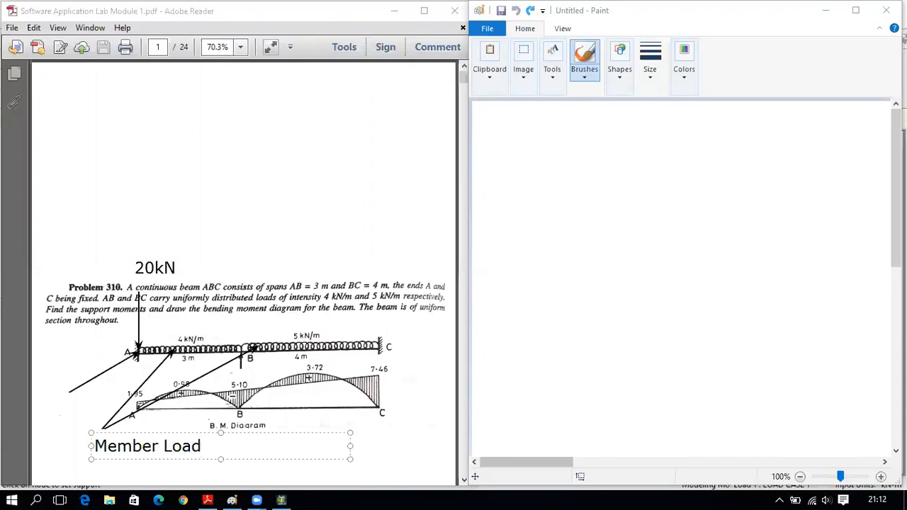
{"action": "left_click", "coordinate": [60, 395]}
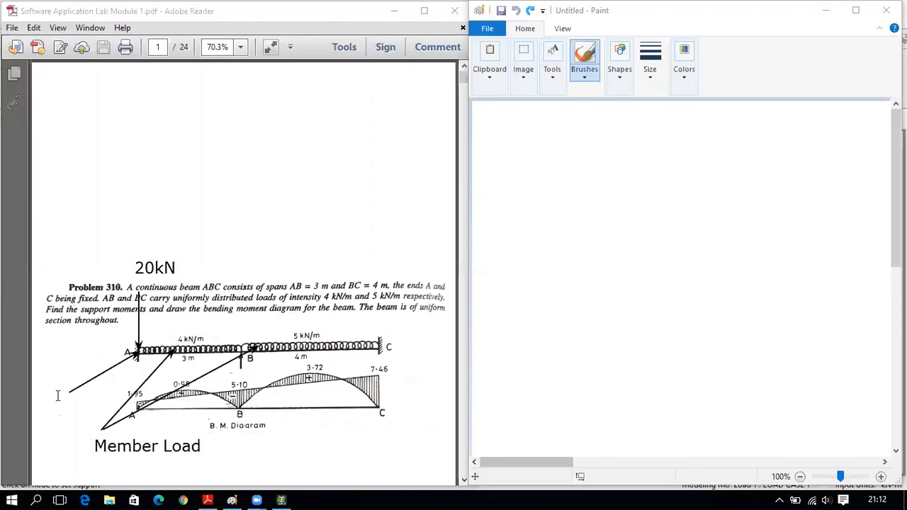
- Label the inclined arrow pointing to support A "Nodal Load"
{"action": "left_click", "coordinate": [57, 395]}
{"action": "type", "text": "Nodal"}
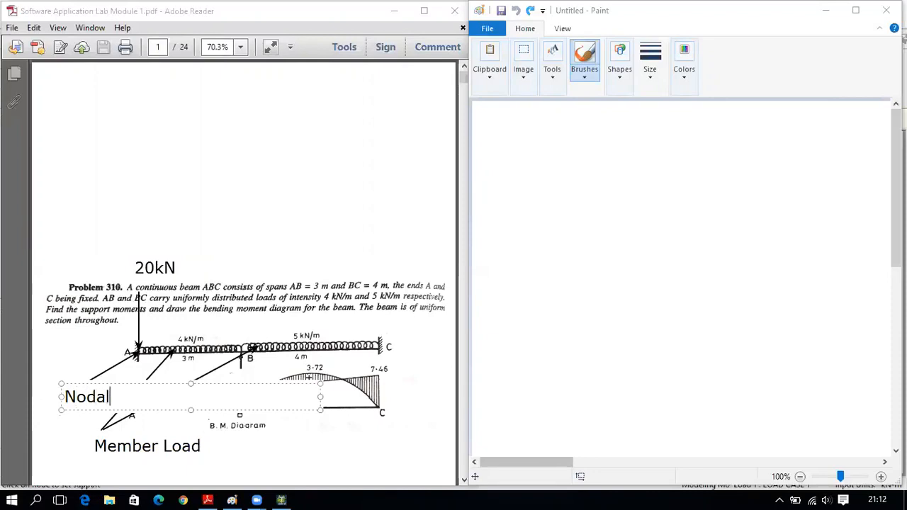
{"action": "type", "text": " Load"}
{"action": "left_click", "coordinate": [147, 418]}
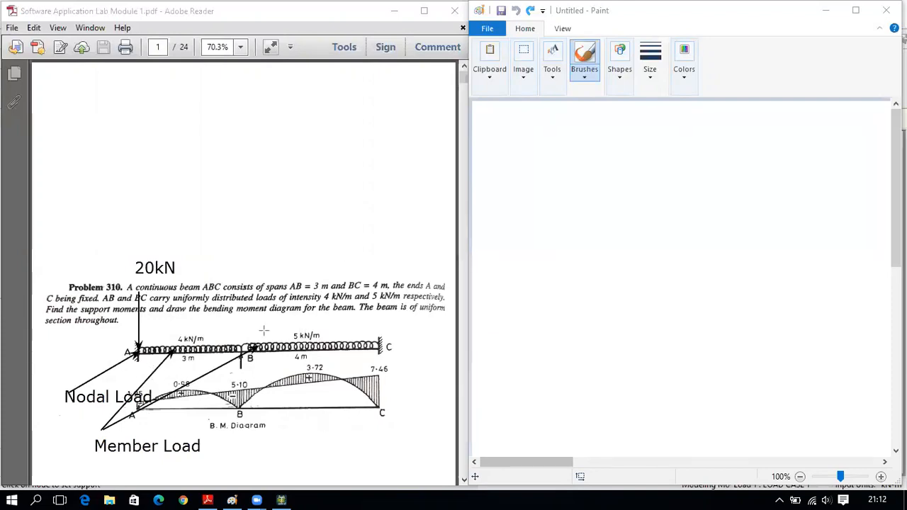
- Draw a vertical downward arrow at support B and an inclined arrow from the Nodal Load label to B
{"action": "left_click_drag", "start_coordinate": [241, 359], "coordinate": [242, 315]}
{"action": "key", "text": "ctrl+z"}
{"action": "left_click_drag", "start_coordinate": [239, 268], "coordinate": [241, 355]}
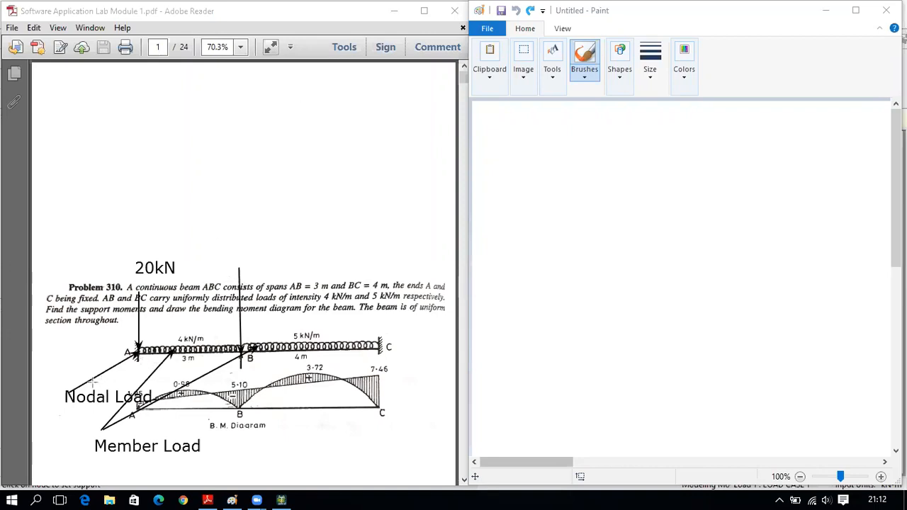
{"action": "mouse_move", "coordinate": [241, 348]}
{"action": "left_mouse_down"}
{"action": "mouse_move", "coordinate": [114, 369]}
{"action": "mouse_move", "coordinate": [242, 347]}
{"action": "left_mouse_up"}
{"action": "key", "text": "ctrl+z"}
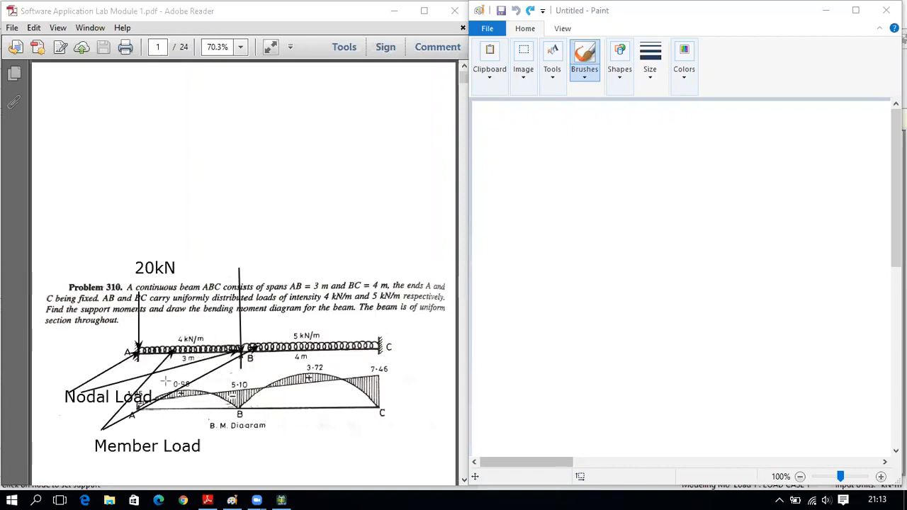
- Erase all the arrows and text annotations from the Problem 310 beam figure
{"action": "left_click", "coordinate": [381, 96]}
{"action": "left_click_drag", "start_coordinate": [126, 316], "coordinate": [161, 258]}
{"action": "mouse_move", "coordinate": [85, 399]}
{"action": "left_mouse_down"}
{"action": "mouse_move", "coordinate": [121, 386]}
{"action": "mouse_move", "coordinate": [104, 427]}
{"action": "left_mouse_up"}
{"action": "left_click_drag", "start_coordinate": [238, 262], "coordinate": [241, 323]}
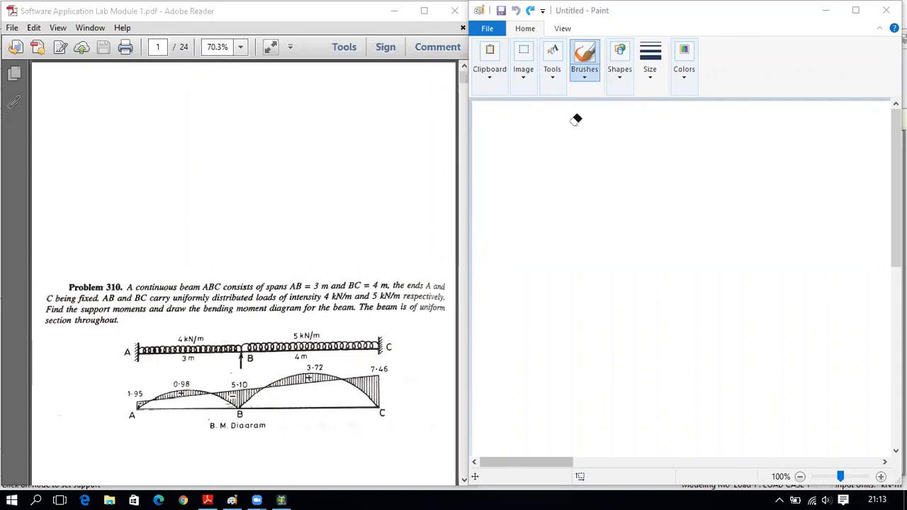
- Switch to STAAD.Pro and choose a Uniform Force member load for LOAD CASE 1, consulting Problem 310 for the intensity
{"action": "left_click", "coordinate": [281, 498]}
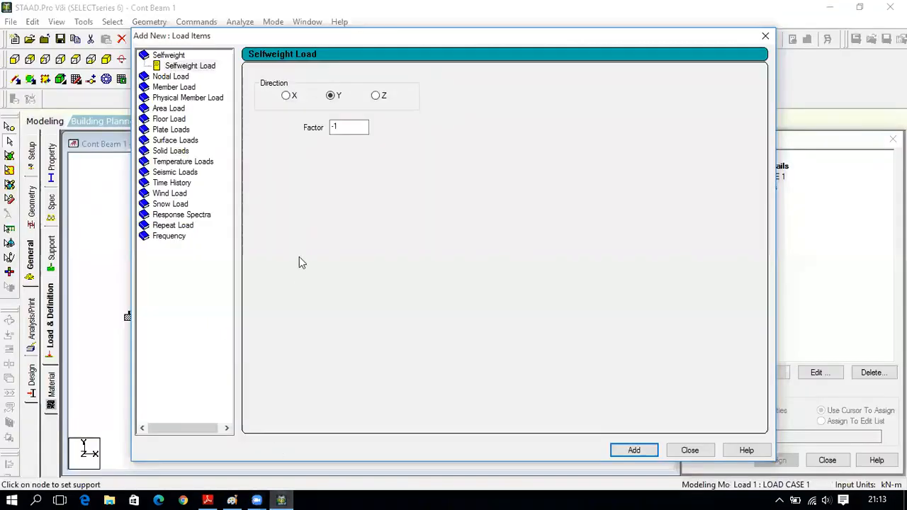
{"action": "left_click", "coordinate": [182, 88]}
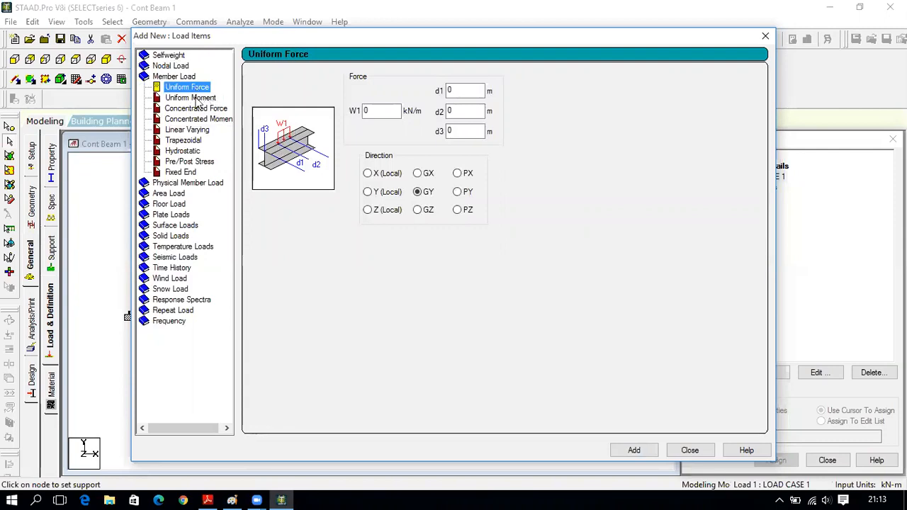
{"action": "left_click", "coordinate": [367, 112]}
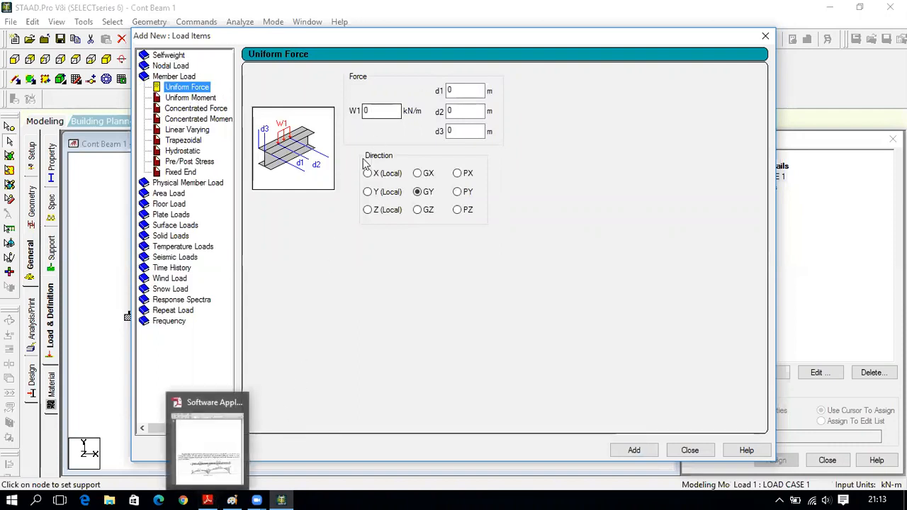
{"action": "left_click", "coordinate": [208, 500]}
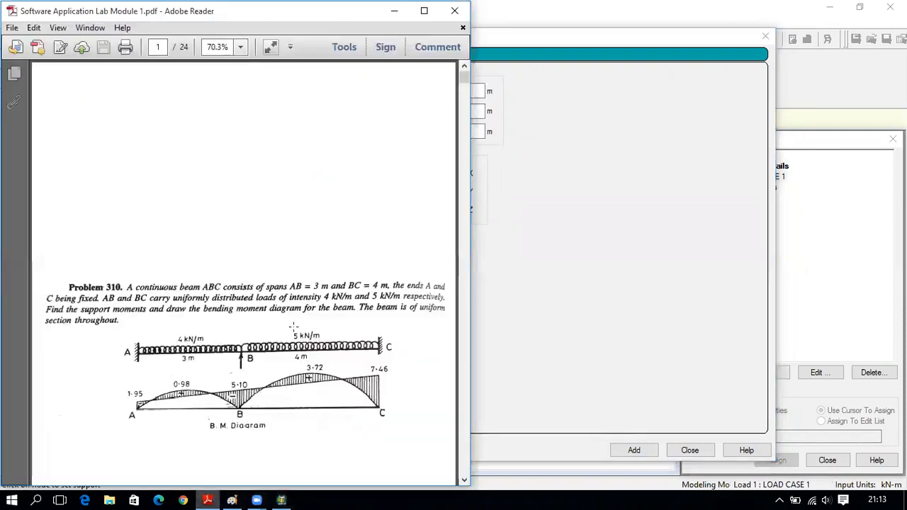
{"action": "left_click", "coordinate": [281, 500]}
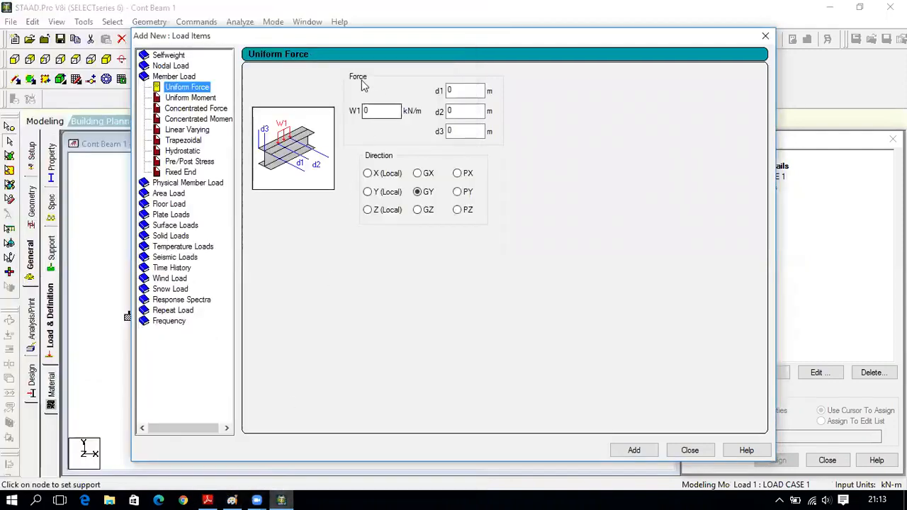
{"action": "left_click_drag", "start_coordinate": [384, 112], "coordinate": [334, 111]}
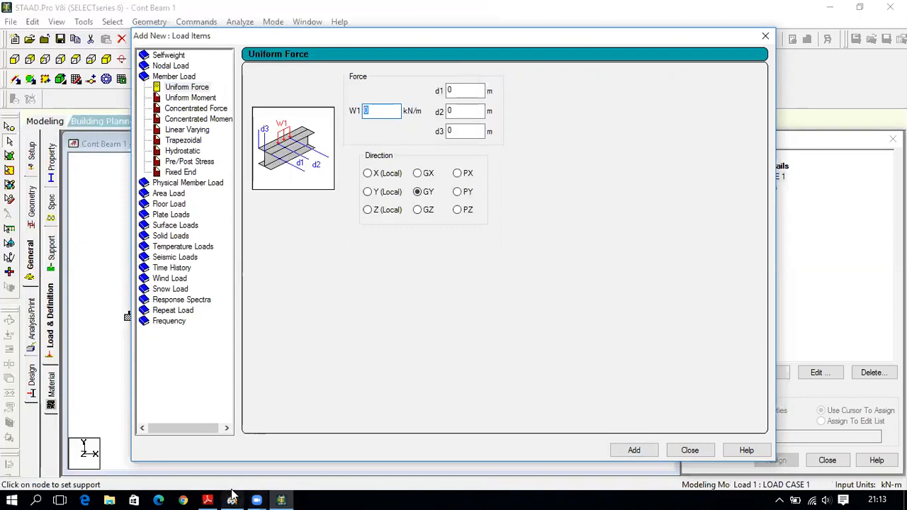
- Bring up the PDF and Paint, and draw a vertical upward arrow beside a vertical downward arrow on the blank canvas
{"action": "left_click", "coordinate": [208, 500]}
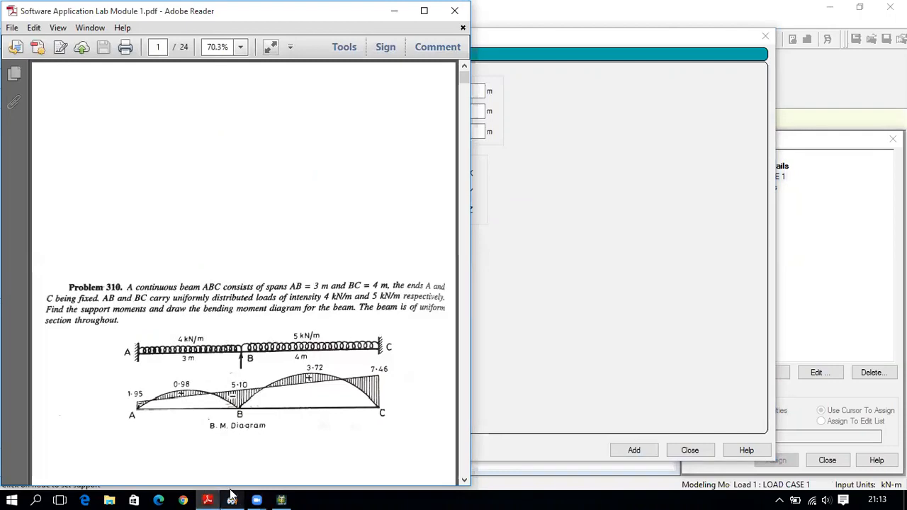
{"action": "mouse_move", "coordinate": [231, 499]}
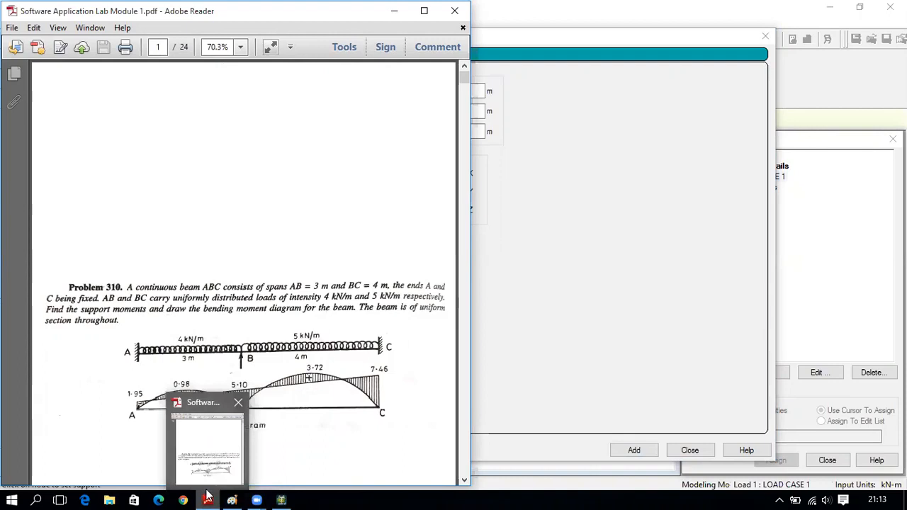
{"action": "left_click", "coordinate": [231, 499]}
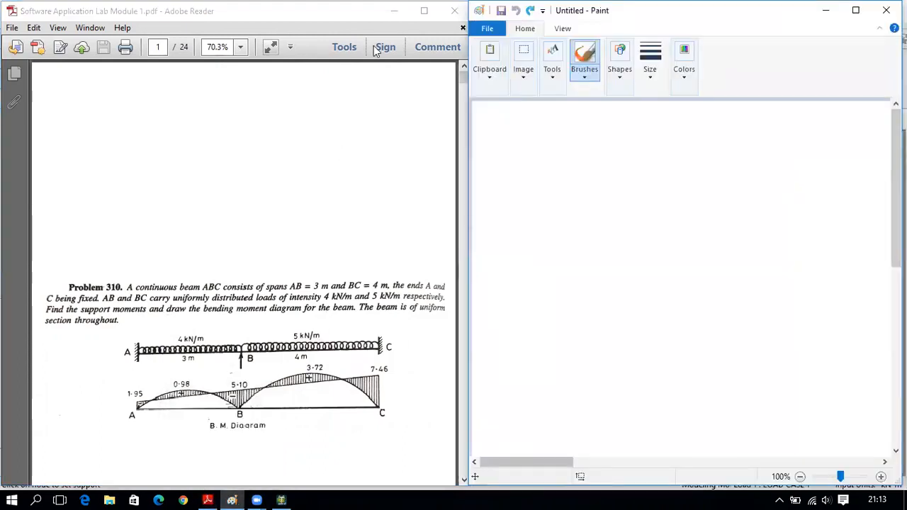
{"action": "left_click_drag", "start_coordinate": [551, 238], "coordinate": [552, 153]}
{"action": "left_click_drag", "start_coordinate": [634, 154], "coordinate": [633, 240]}
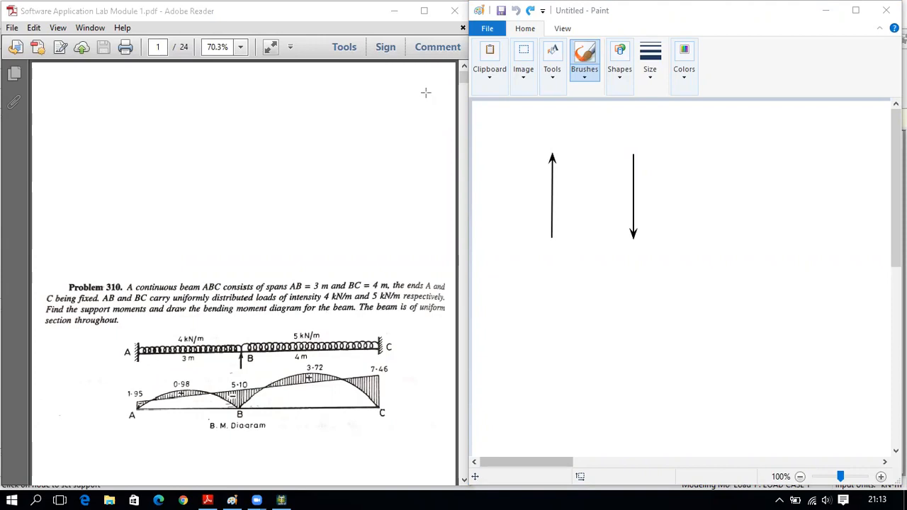
- Label the upward arrow "+ve" and the downward arrow "-ve", and erase the sign convention sketch
{"action": "left_click", "coordinate": [516, 132]}
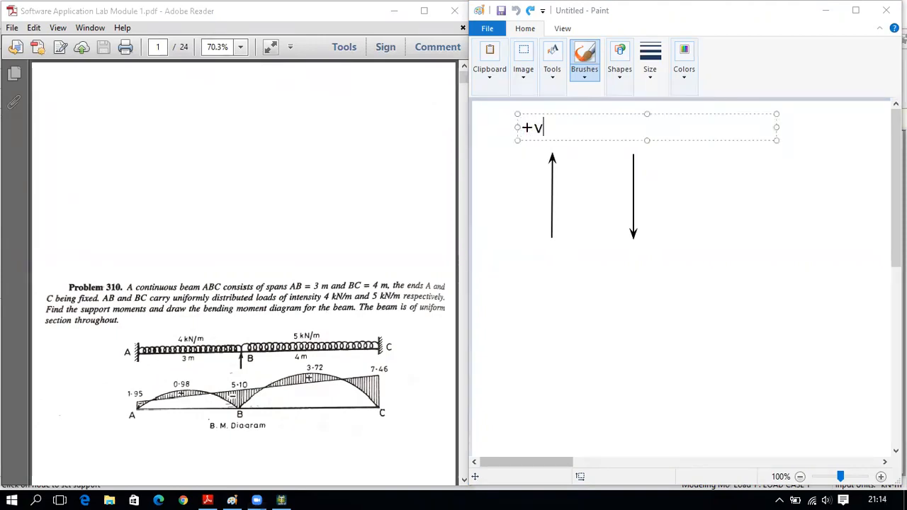
{"action": "left_click", "coordinate": [623, 160]}
{"action": "left_click", "coordinate": [623, 139]}
{"action": "type", "text": "-ve"}
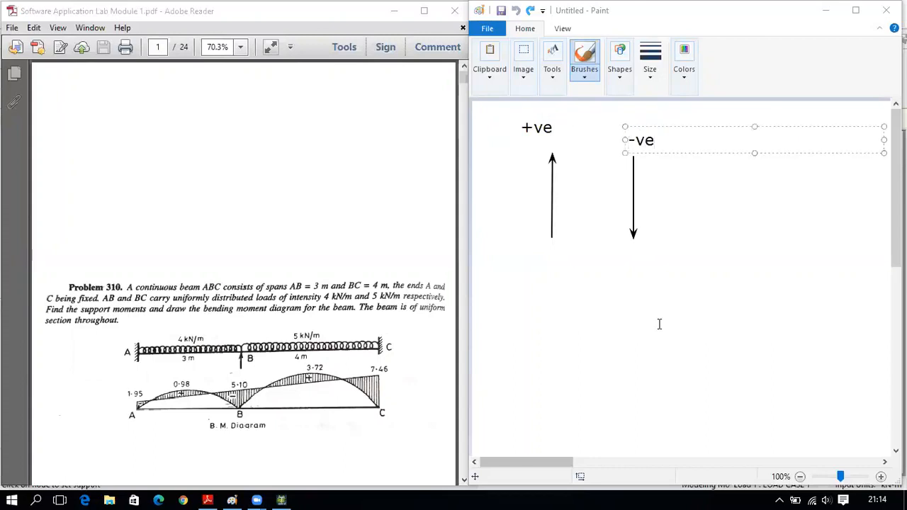
{"action": "left_click", "coordinate": [710, 352]}
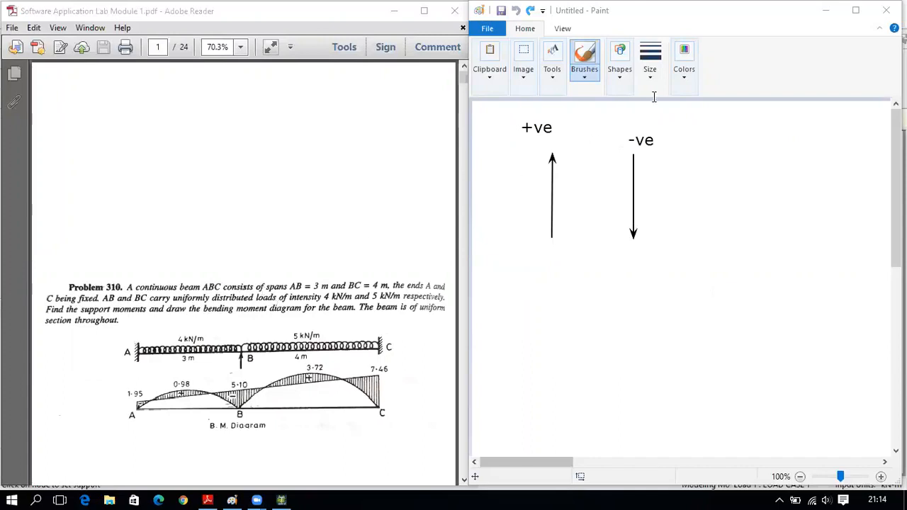
{"action": "mouse_move", "coordinate": [527, 126]}
{"action": "left_mouse_down"}
{"action": "mouse_move", "coordinate": [531, 151]}
{"action": "mouse_move", "coordinate": [560, 186]}
{"action": "left_mouse_up"}
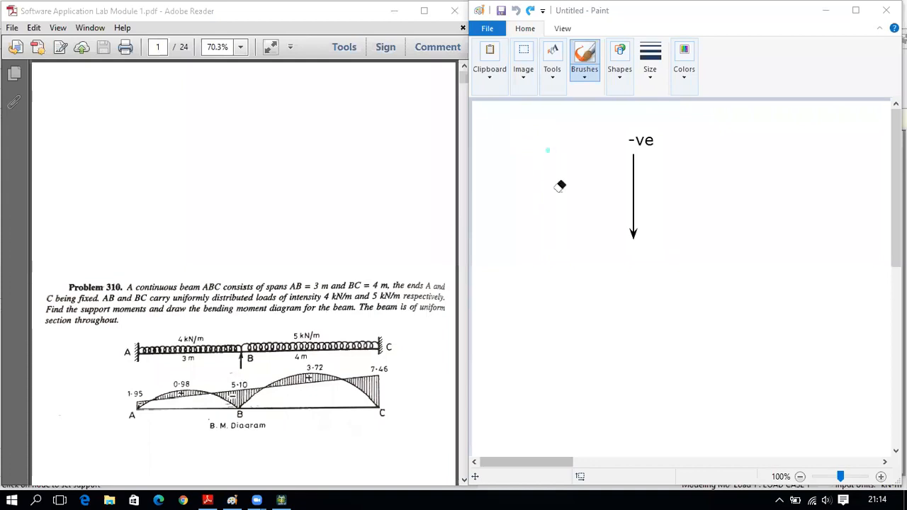
{"action": "mouse_move", "coordinate": [616, 147]}
{"action": "left_mouse_down"}
{"action": "mouse_move", "coordinate": [654, 174]}
{"action": "mouse_move", "coordinate": [643, 156]}
{"action": "mouse_move", "coordinate": [648, 174]}
{"action": "left_mouse_up"}
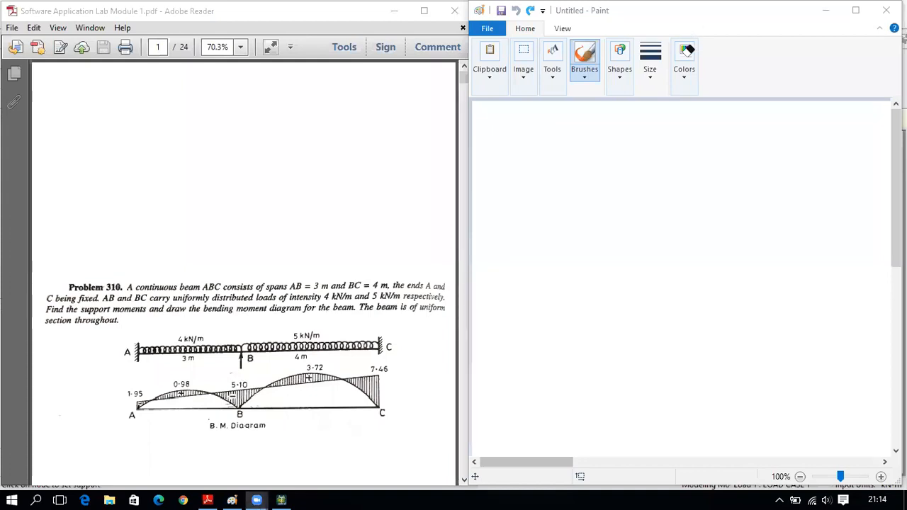
- Switch to STAAD.Pro and set the uniform force W1 to -4 kN/m, checking it against span AB in the PDF
{"action": "left_click", "coordinate": [282, 500]}
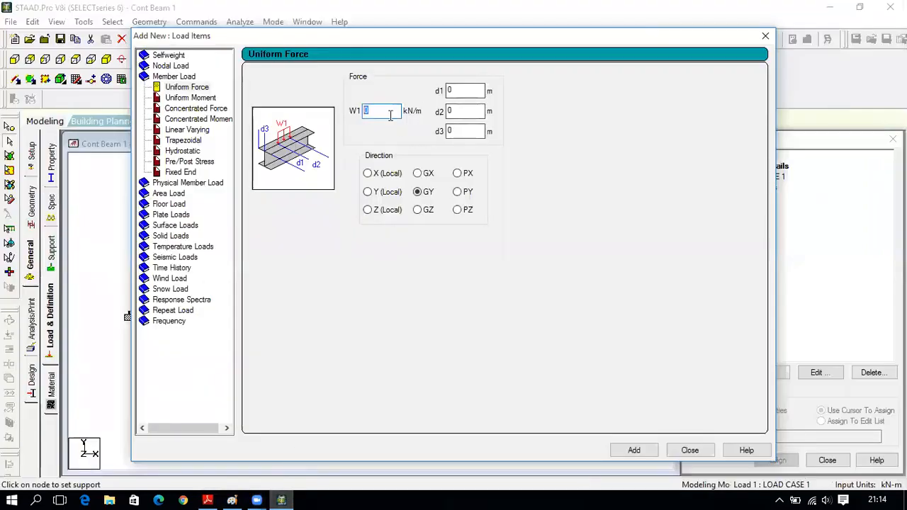
{"action": "type", "text": "-4"}
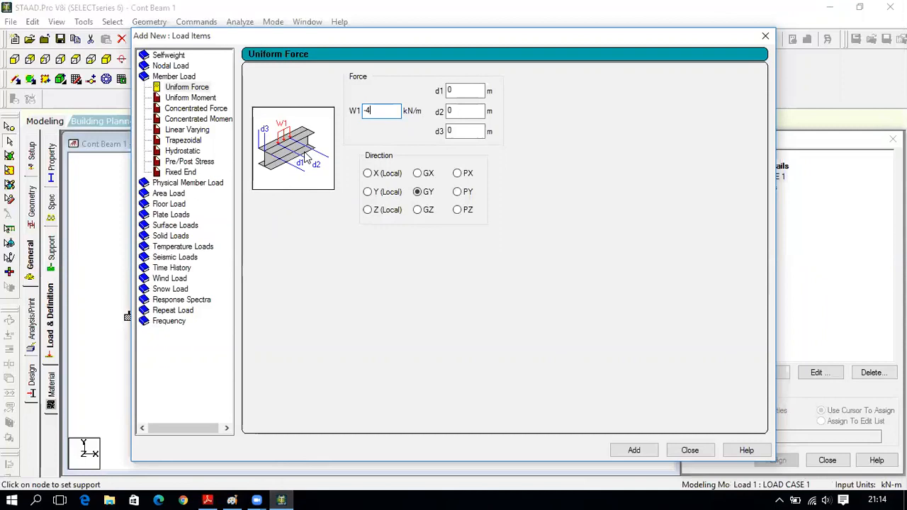
{"action": "left_click", "coordinate": [208, 500]}
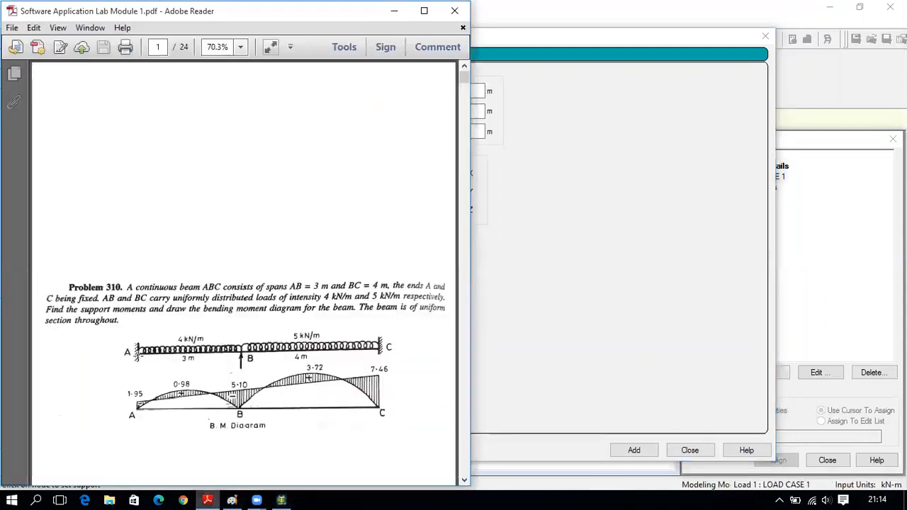
{"action": "left_click", "coordinate": [281, 501]}
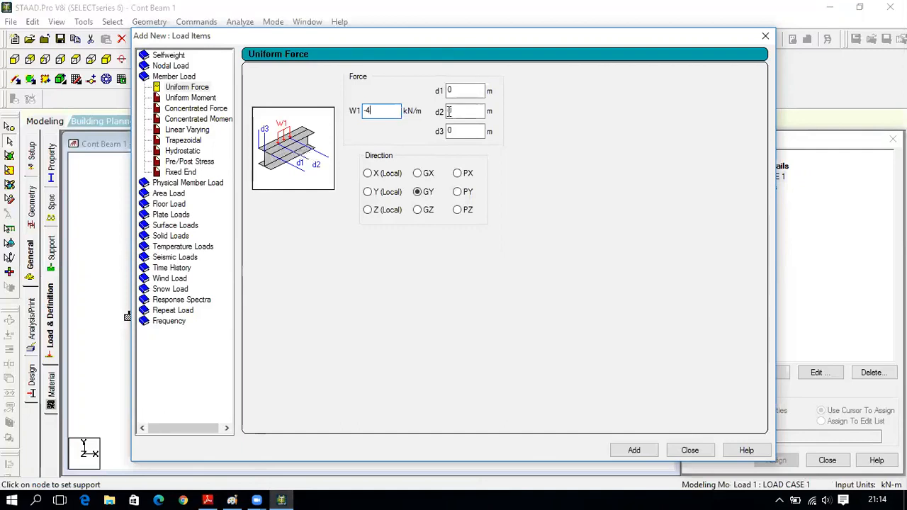
- Compare the extent of the distributed load on span AB in the PDF with the d1, d2 and d3 distances
{"action": "left_click", "coordinate": [207, 500]}
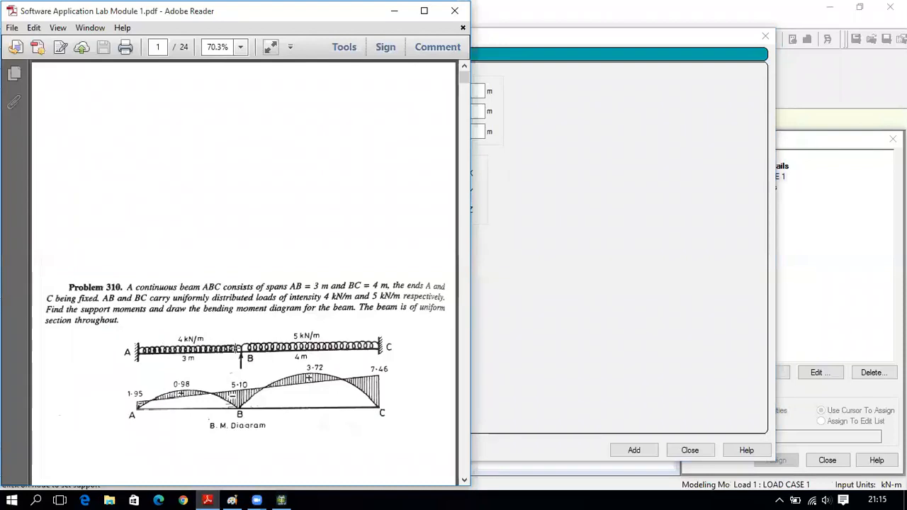
{"action": "left_click", "coordinate": [280, 500]}
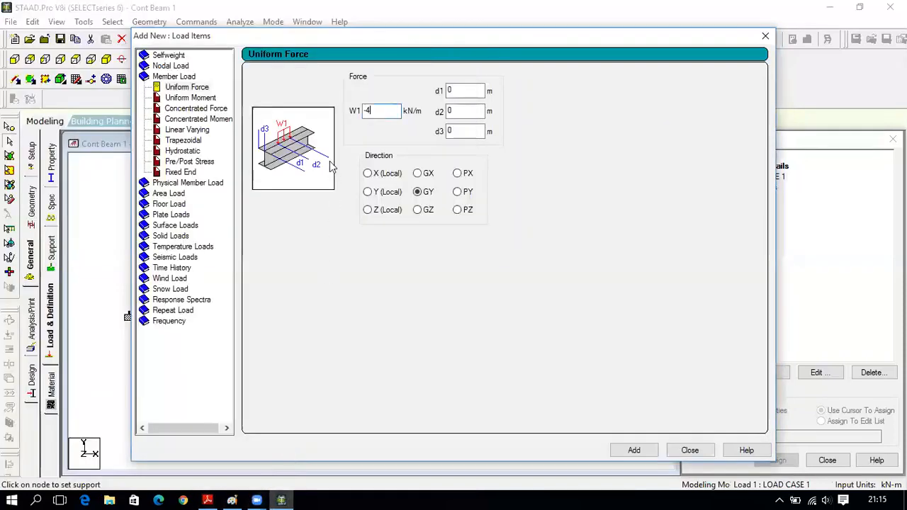
{"action": "left_click", "coordinate": [459, 108]}
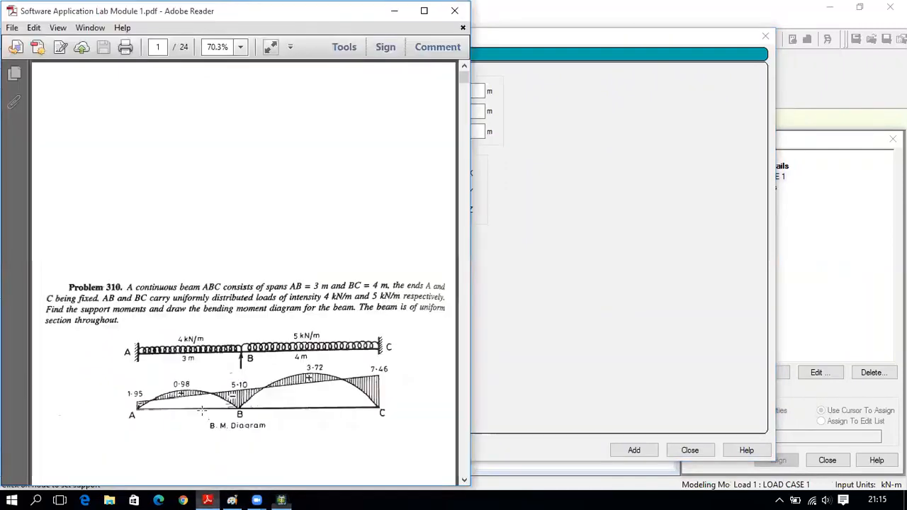
{"action": "left_click", "coordinate": [208, 501]}
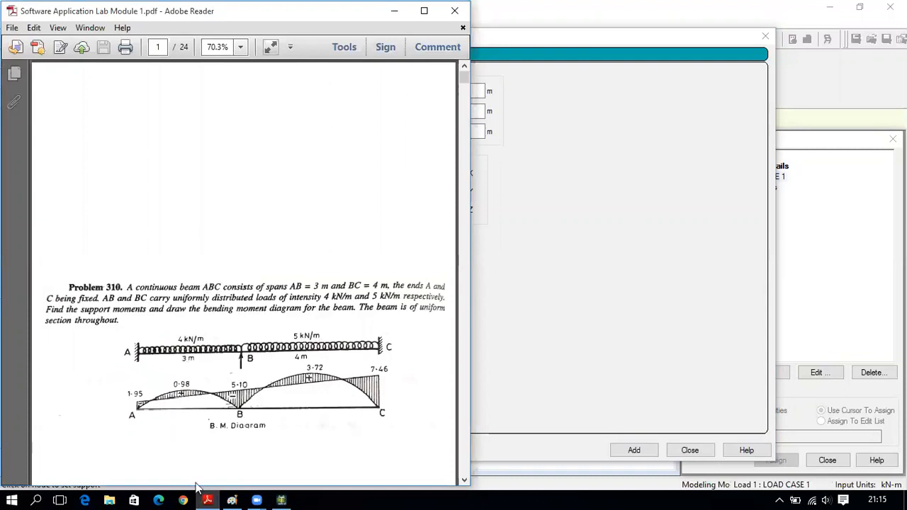
- Return to STAAD.Pro and let Auto Save save the model file
{"action": "left_click", "coordinate": [282, 501]}
{"action": "left_click", "coordinate": [281, 500]}
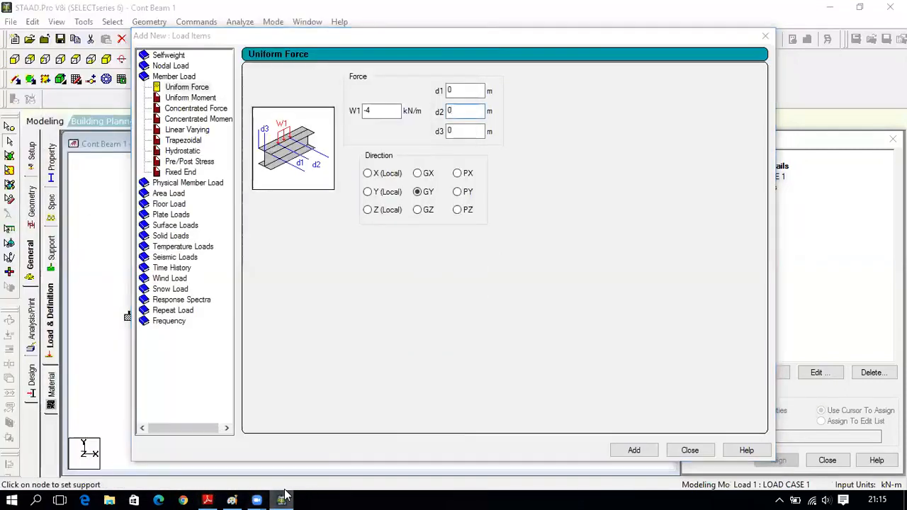
{"action": "left_click", "coordinate": [281, 500]}
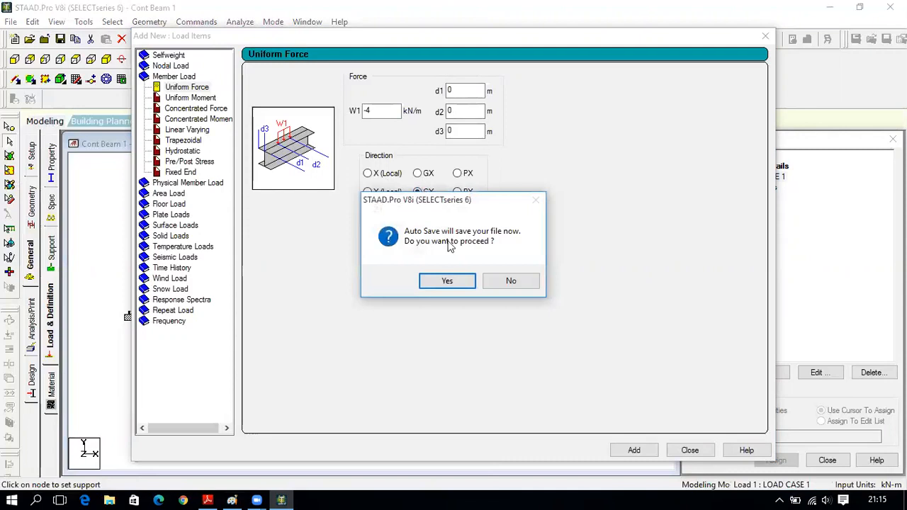
{"action": "left_click", "coordinate": [459, 282]}
{"action": "left_click", "coordinate": [389, 271]}
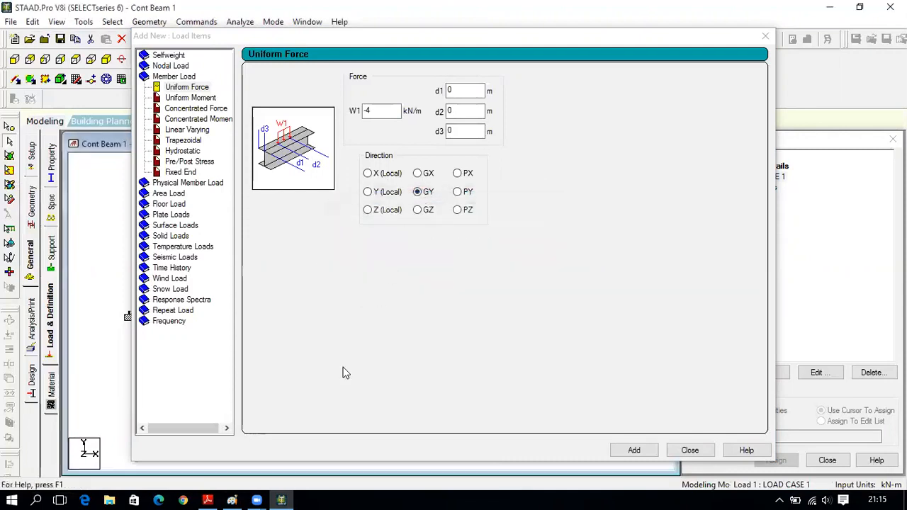
- Add the -4 kN/m GY uniform force to LOAD CASE 1 and move the load dialog to uncover the load list
{"action": "mouse_move", "coordinate": [286, 494]}
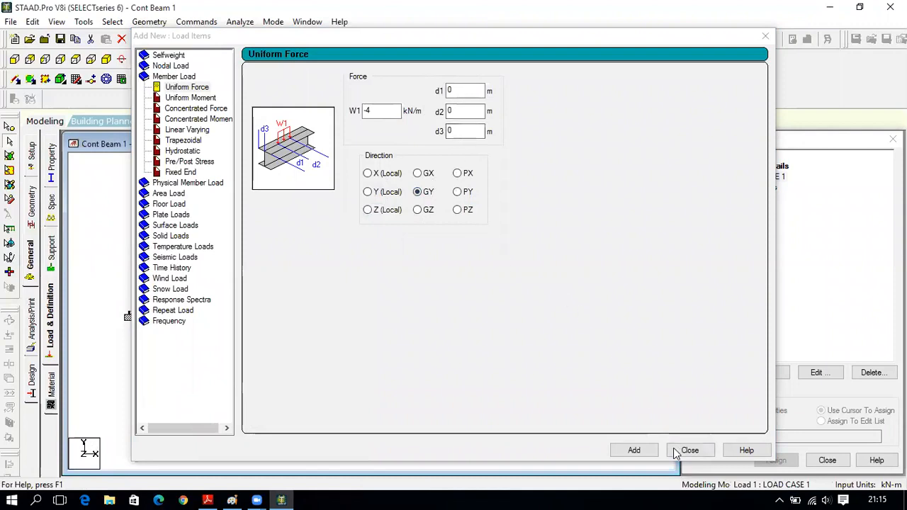
{"action": "left_click", "coordinate": [638, 451]}
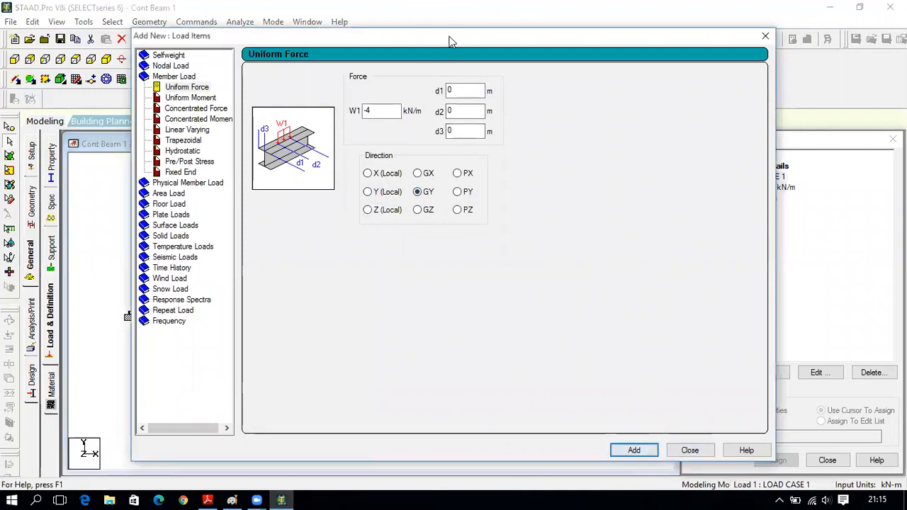
{"action": "left_click_drag", "start_coordinate": [449, 37], "coordinate": [398, 36]}
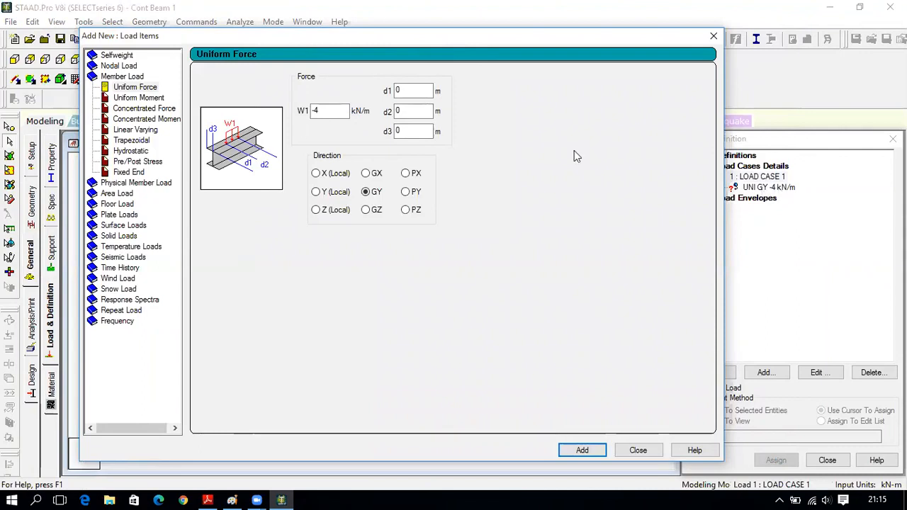
- Add a second uniform force of -5 kN/m in GY to LOAD CASE 1, checking the span BC load in the PDF
{"action": "left_click", "coordinate": [329, 112]}
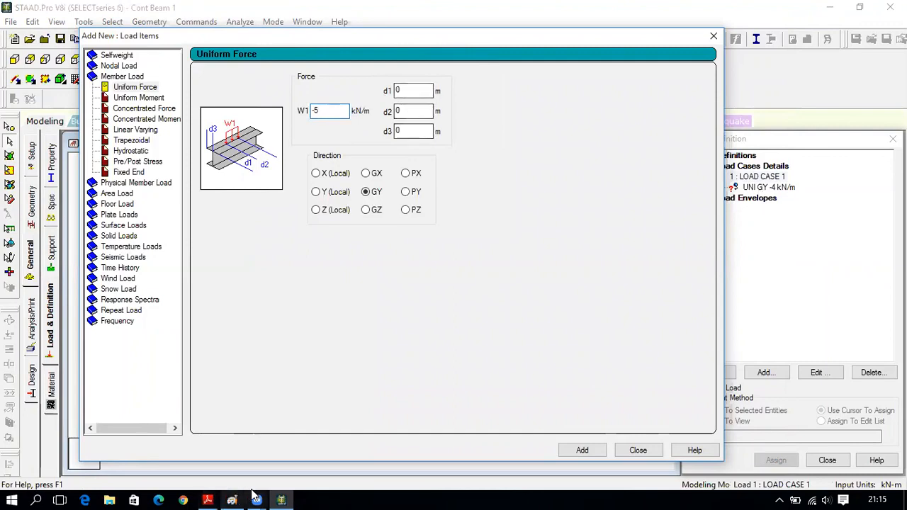
{"action": "left_click", "coordinate": [206, 500]}
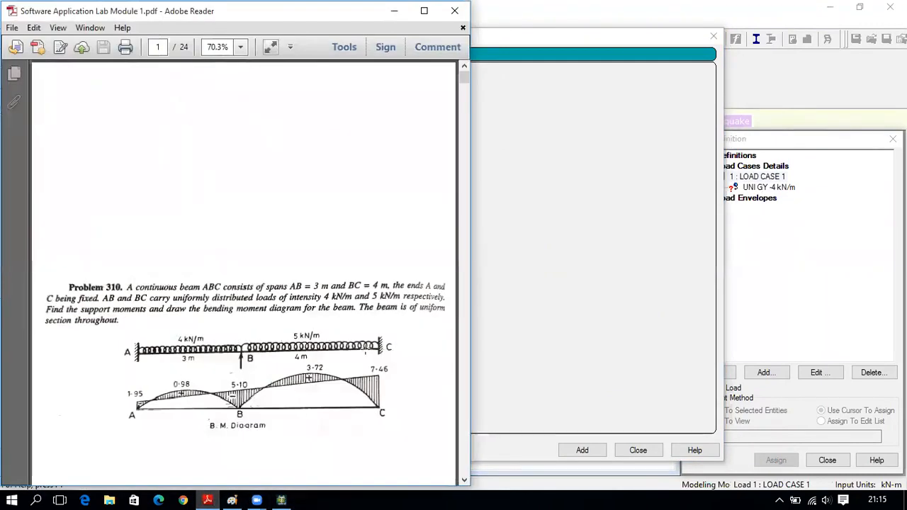
{"action": "left_click", "coordinate": [281, 499]}
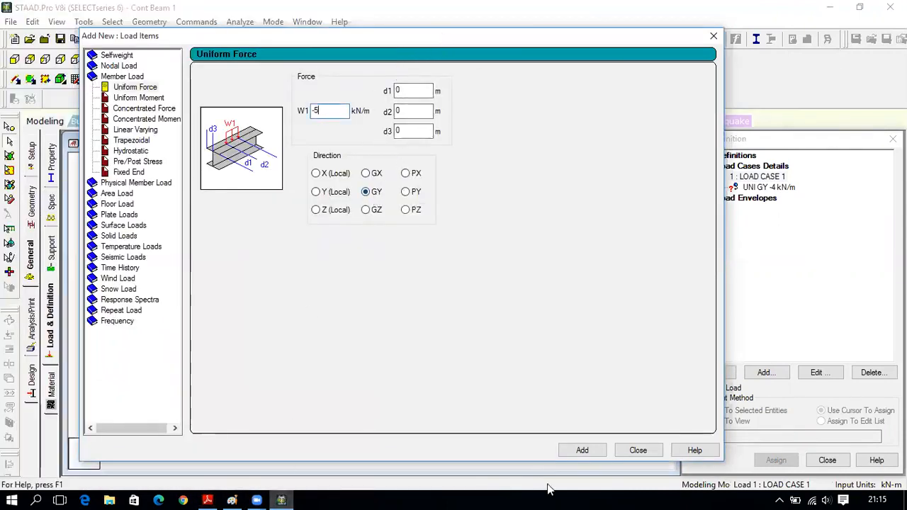
{"action": "left_click", "coordinate": [584, 451]}
{"action": "left_click", "coordinate": [641, 451]}
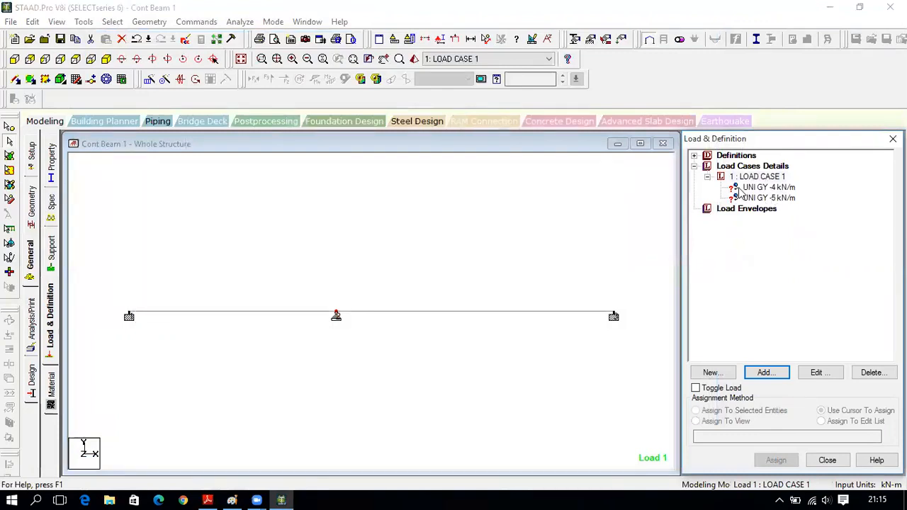
- Assign the UNI GY -4 kN/m load to the 3 m span AB using the cursor
{"action": "left_click", "coordinate": [751, 188]}
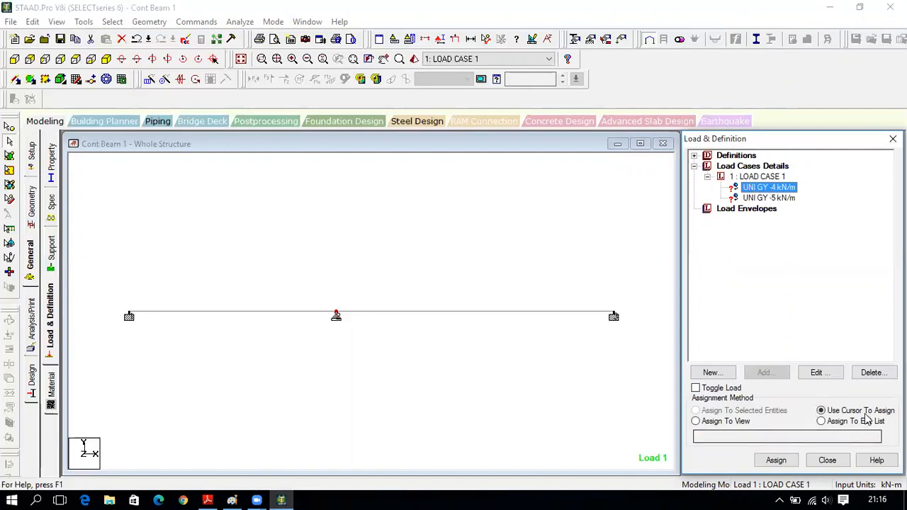
{"action": "left_click", "coordinate": [776, 460]}
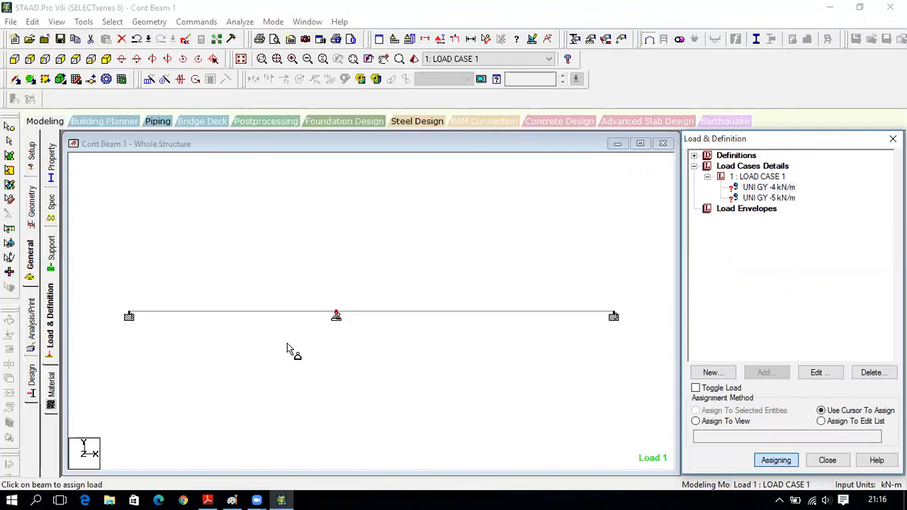
{"action": "left_click", "coordinate": [243, 316]}
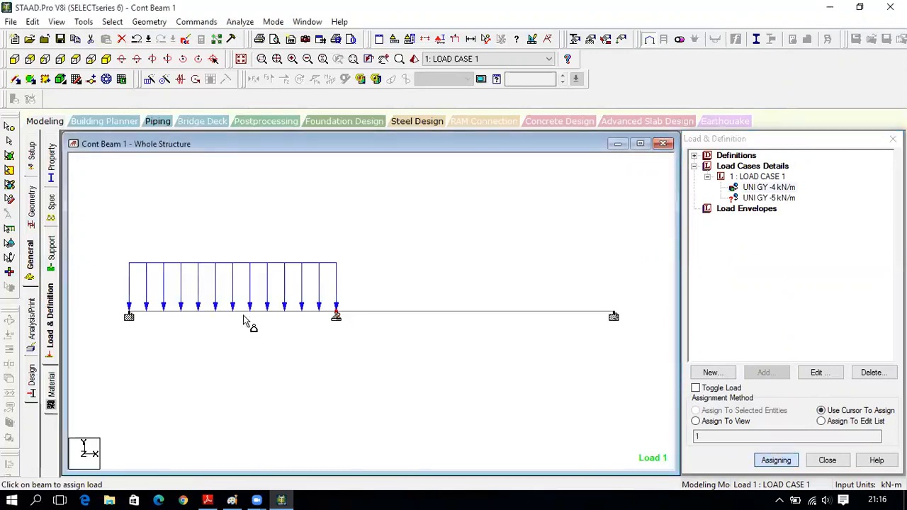
- Assign the UNI GY -5 kN/m load to the 4 m span BC and close the load definitions
{"action": "left_click", "coordinate": [768, 198]}
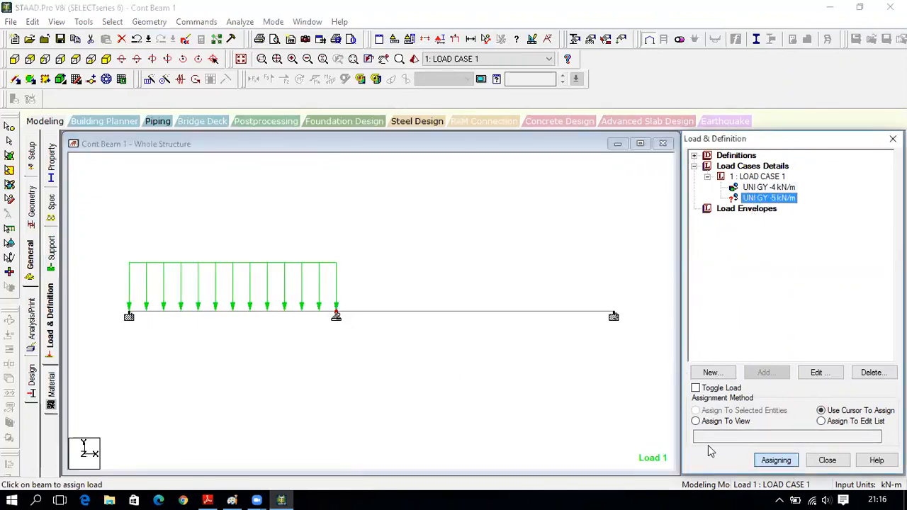
{"action": "left_click", "coordinate": [451, 316]}
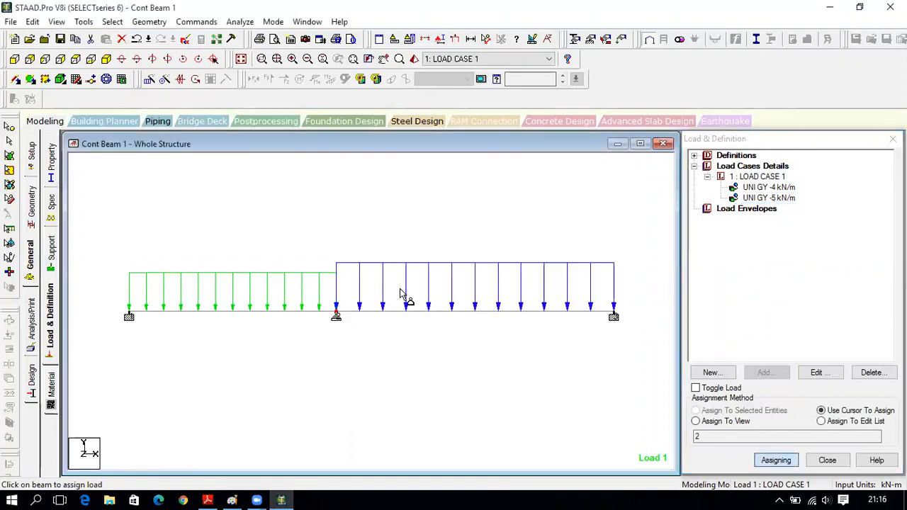
{"action": "left_click", "coordinate": [826, 461]}
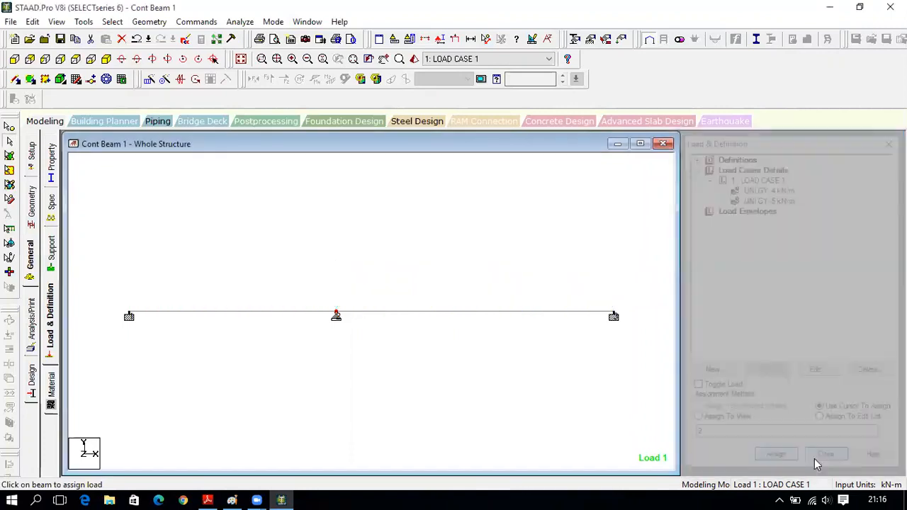
- Display the applied loads with their load values in the maximized structure view and compare them with the beam figure in the PDF
{"action": "left_click", "coordinate": [638, 145]}
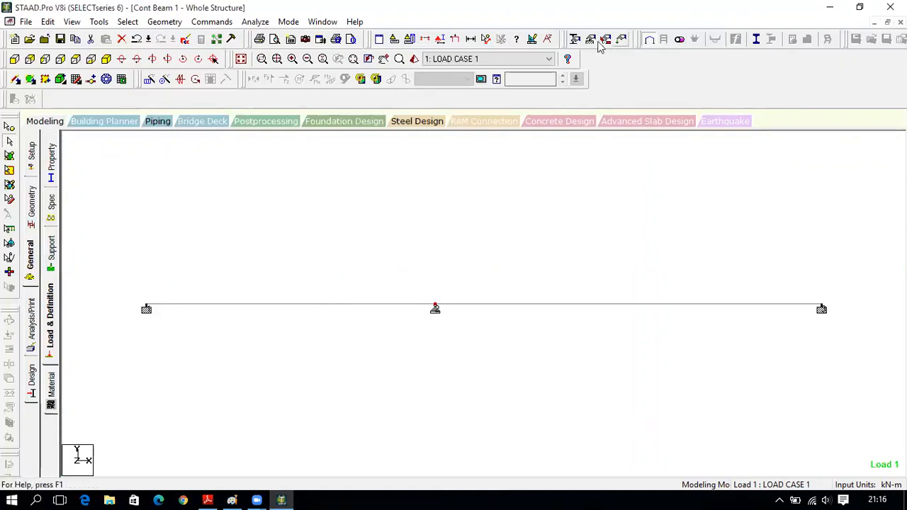
{"action": "left_click", "coordinate": [461, 40]}
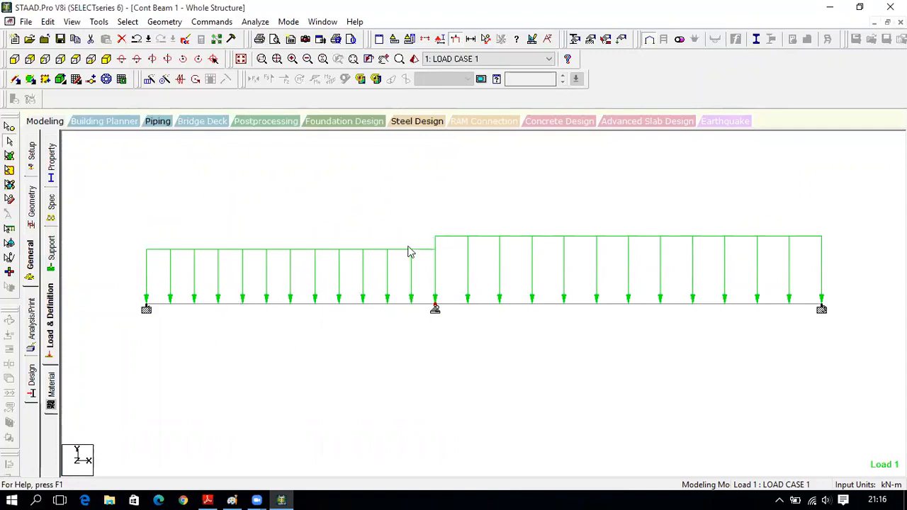
{"action": "right_click", "coordinate": [342, 346]}
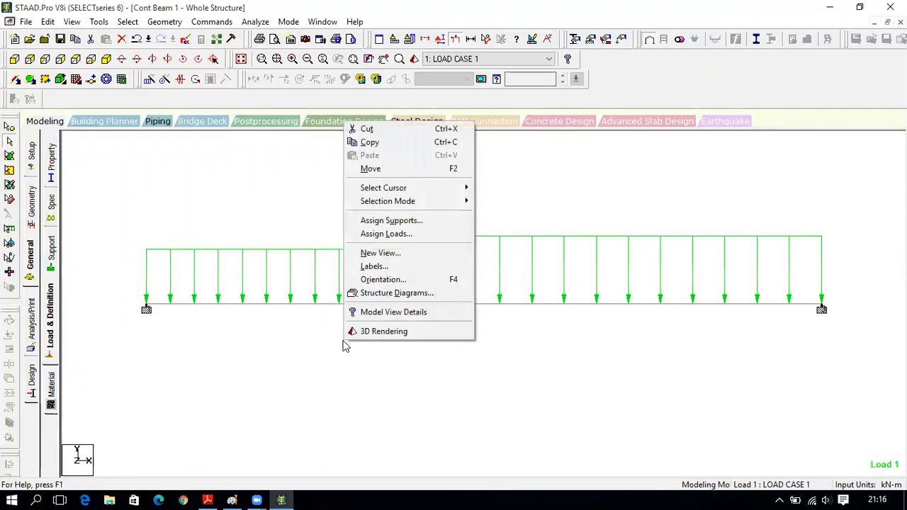
{"action": "left_click", "coordinate": [289, 354]}
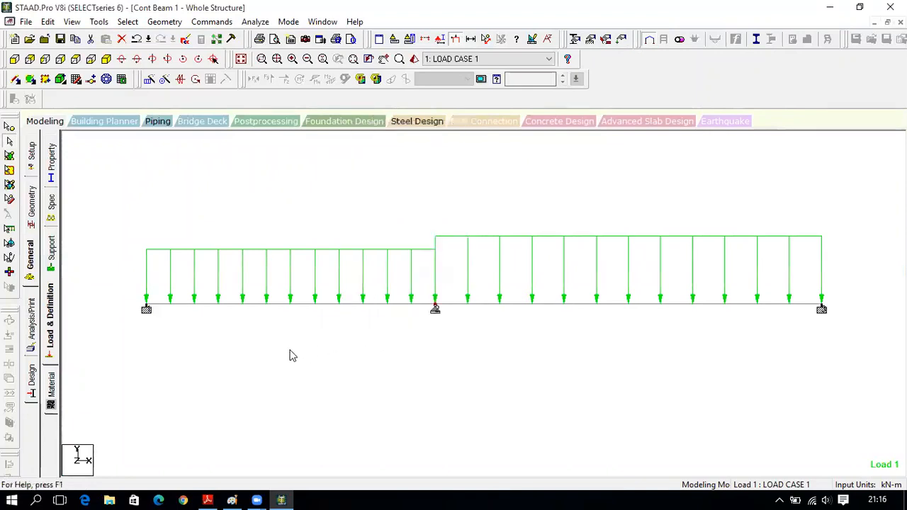
{"action": "right_click", "coordinate": [290, 354]}
{"action": "left_click", "coordinate": [322, 278]}
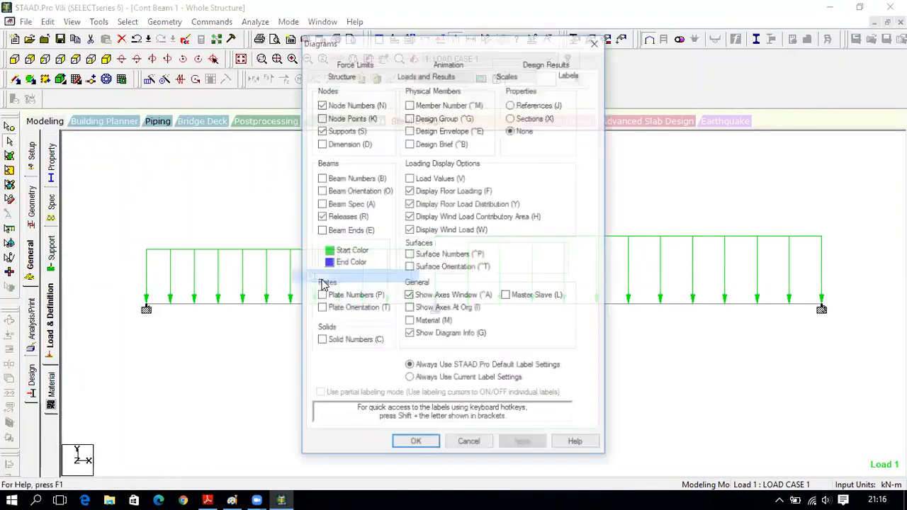
{"action": "left_click", "coordinate": [410, 179]}
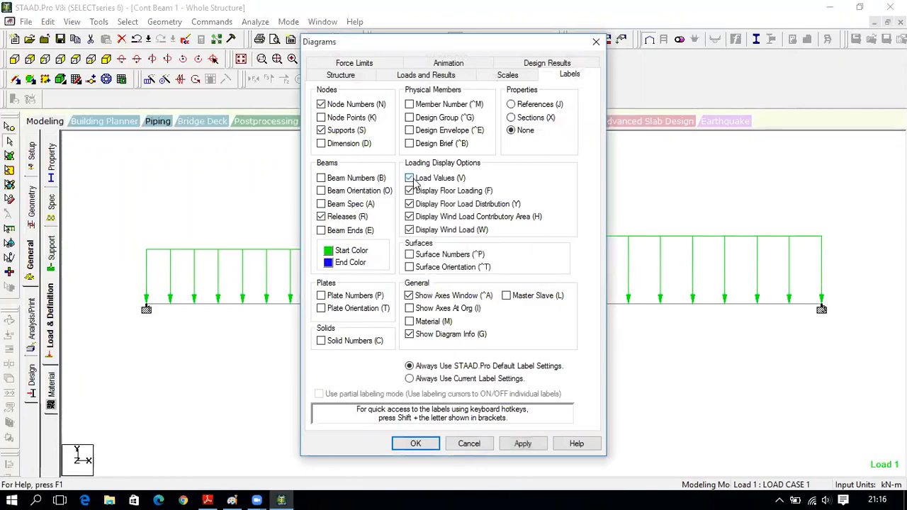
{"action": "left_click", "coordinate": [434, 443]}
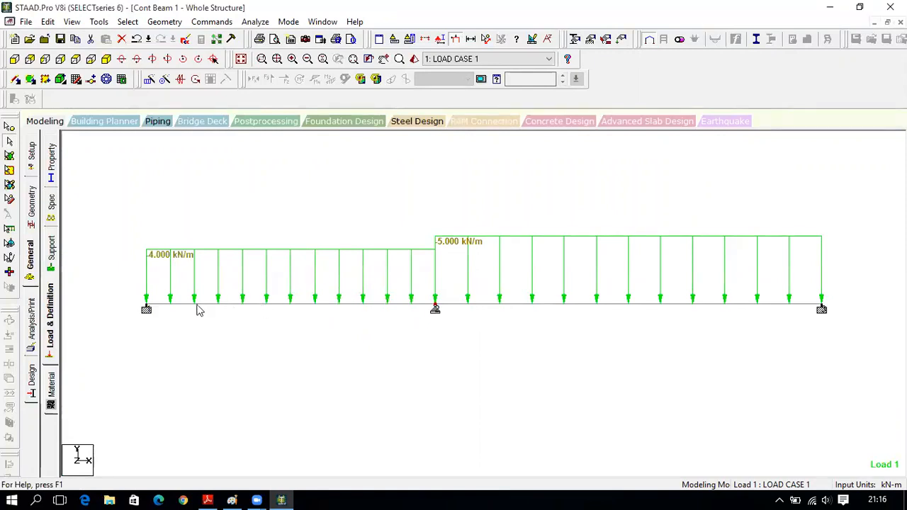
{"action": "left_click", "coordinate": [207, 501]}
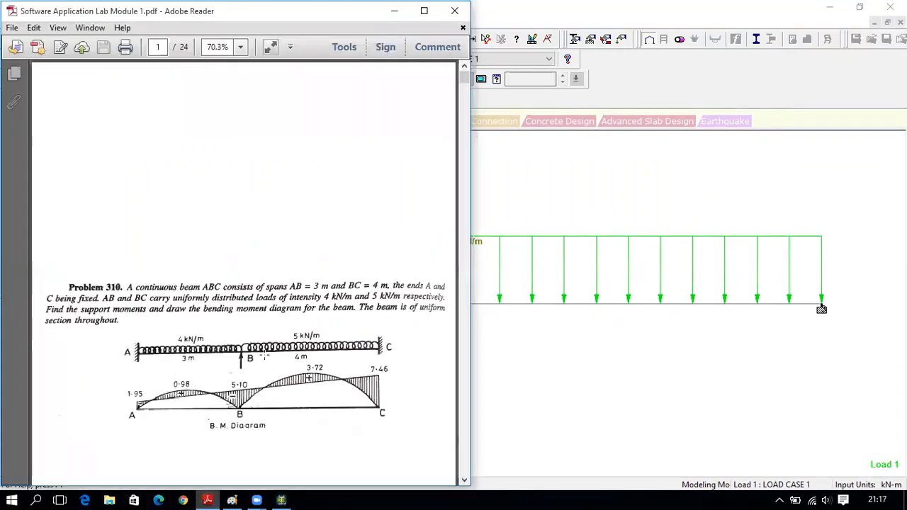
{"action": "left_click", "coordinate": [281, 500]}
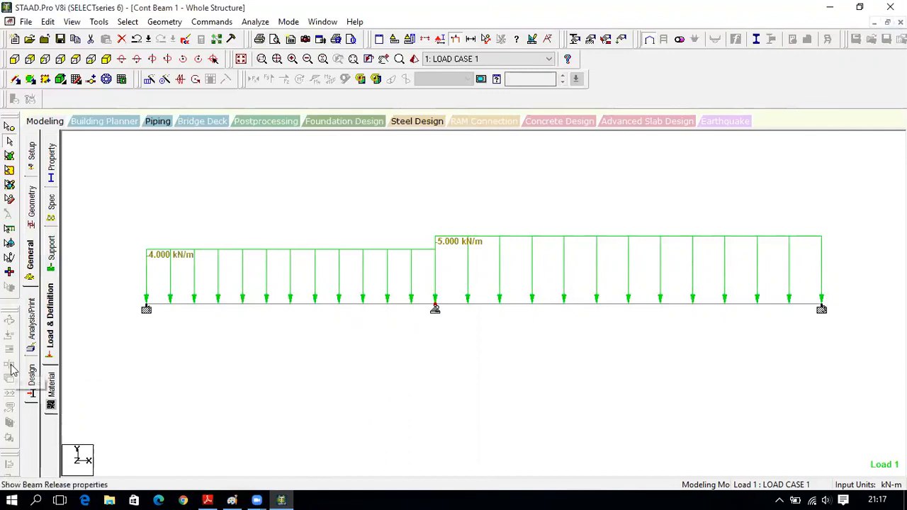
- Add a Perform Analysis command with the No Print option
{"action": "left_click", "coordinate": [31, 328]}
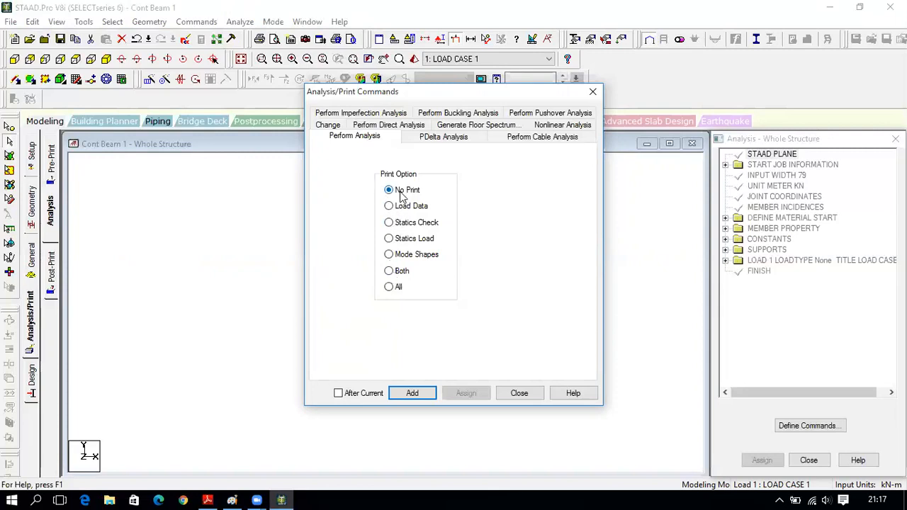
{"action": "left_click", "coordinate": [411, 394]}
{"action": "left_click", "coordinate": [520, 394]}
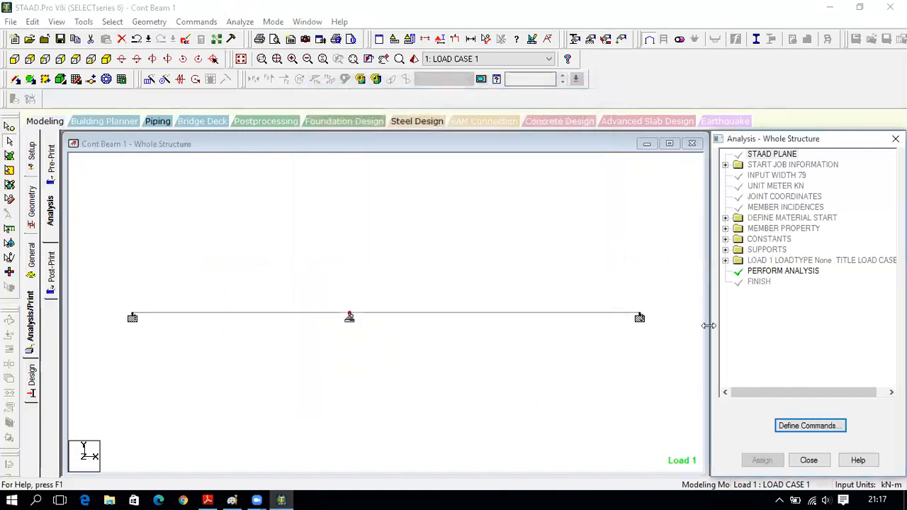
- Run the analysis of the beam and go to Post Processing Mode
{"action": "left_click", "coordinate": [776, 272]}
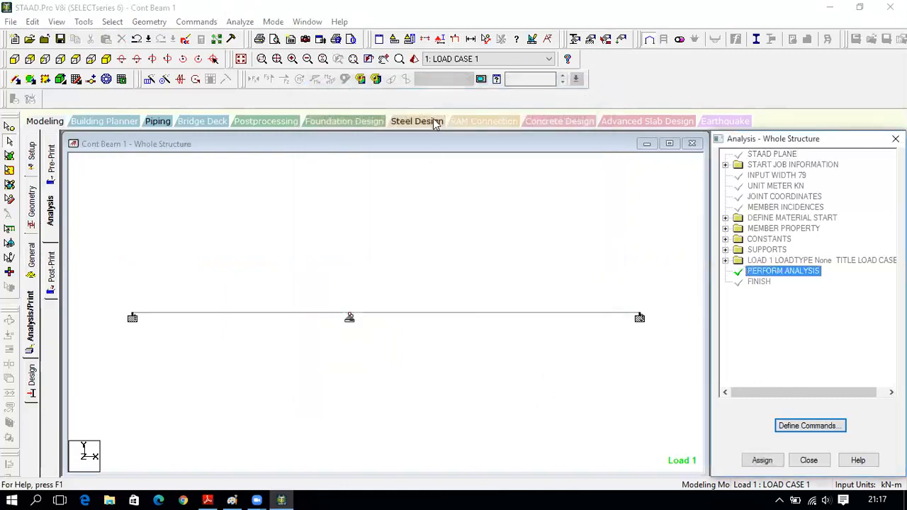
{"action": "left_click", "coordinate": [240, 22]}
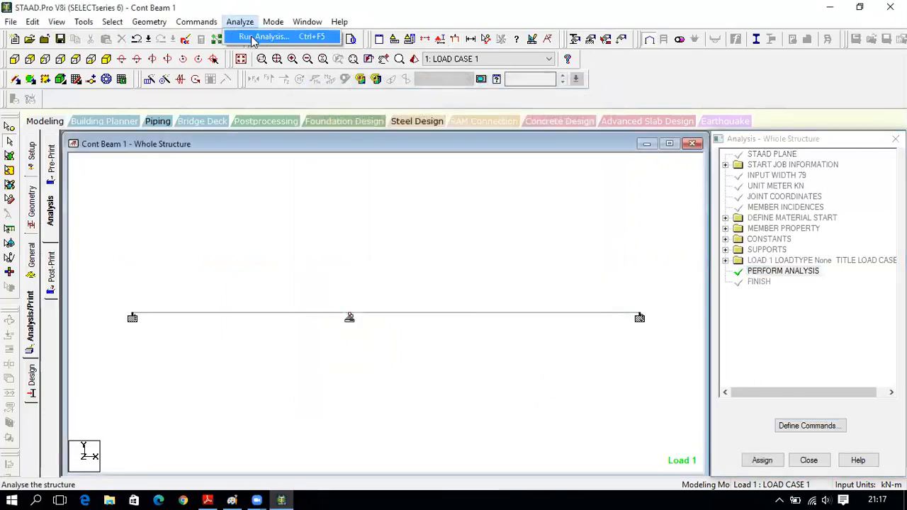
{"action": "left_click", "coordinate": [253, 39]}
{"action": "left_click", "coordinate": [371, 272]}
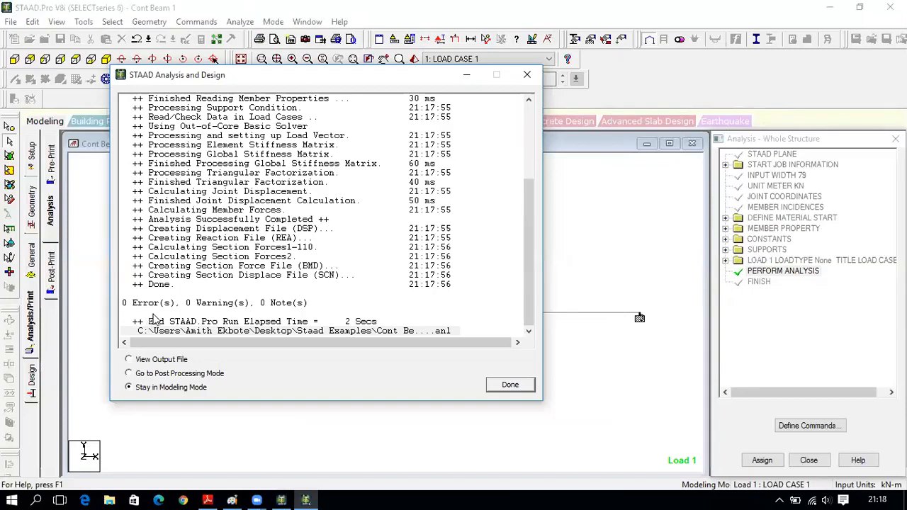
{"action": "left_click", "coordinate": [190, 376]}
{"action": "left_click", "coordinate": [500, 384]}
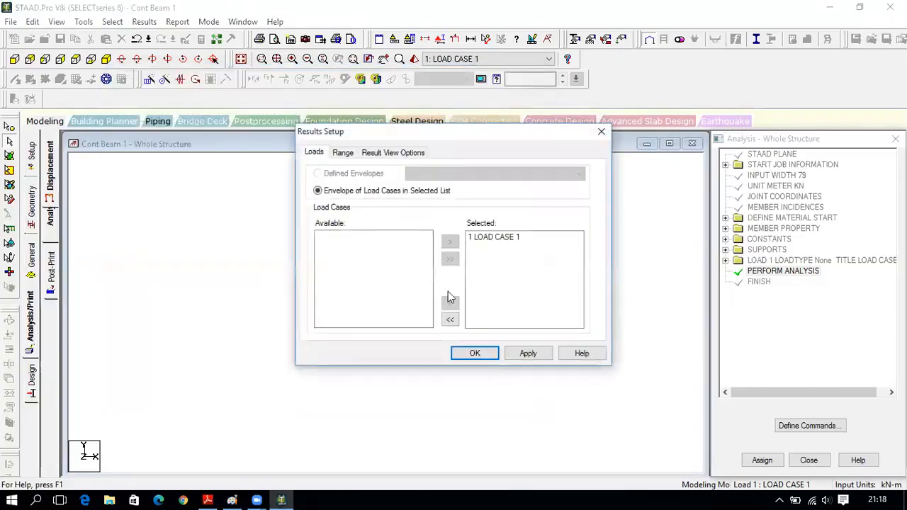
- Set up the results for LOAD CASE 1 and maximize the view of the displacement diagram
{"action": "left_click", "coordinate": [489, 239]}
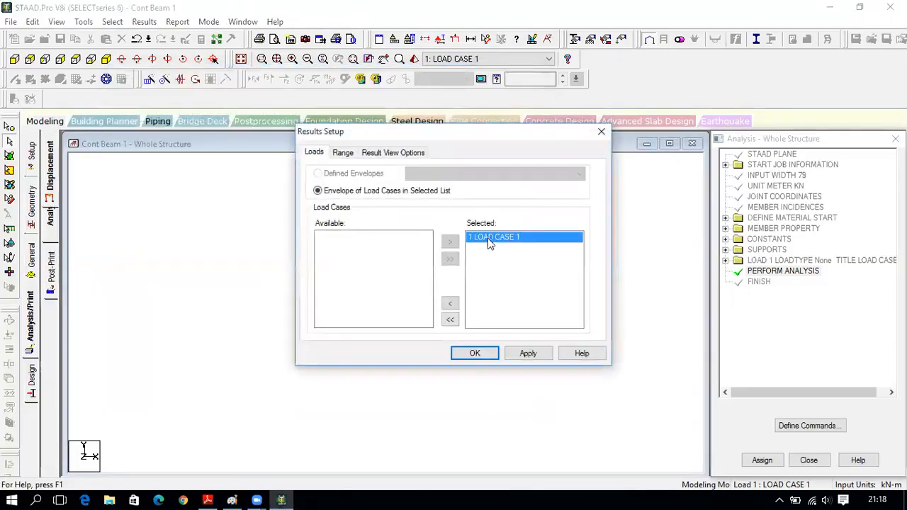
{"action": "left_click", "coordinate": [475, 352]}
{"action": "left_click", "coordinate": [447, 151]}
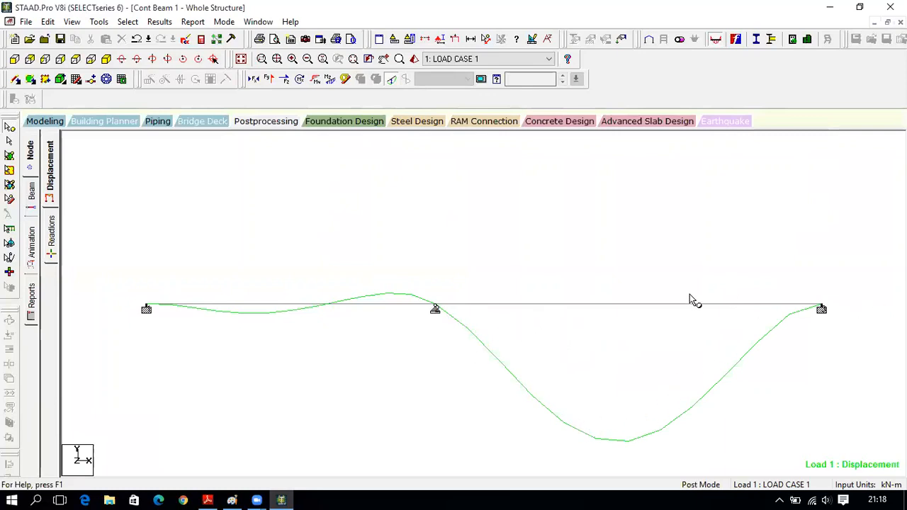
- Bring up the PDF, switch to Paint, and draw a smiling face and a frowning face side by side
{"action": "left_click", "coordinate": [208, 500]}
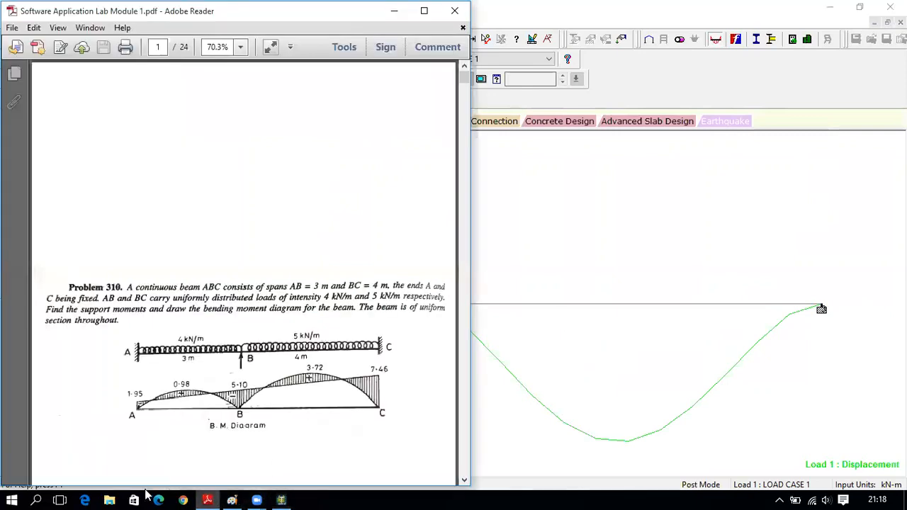
{"action": "left_click", "coordinate": [232, 499]}
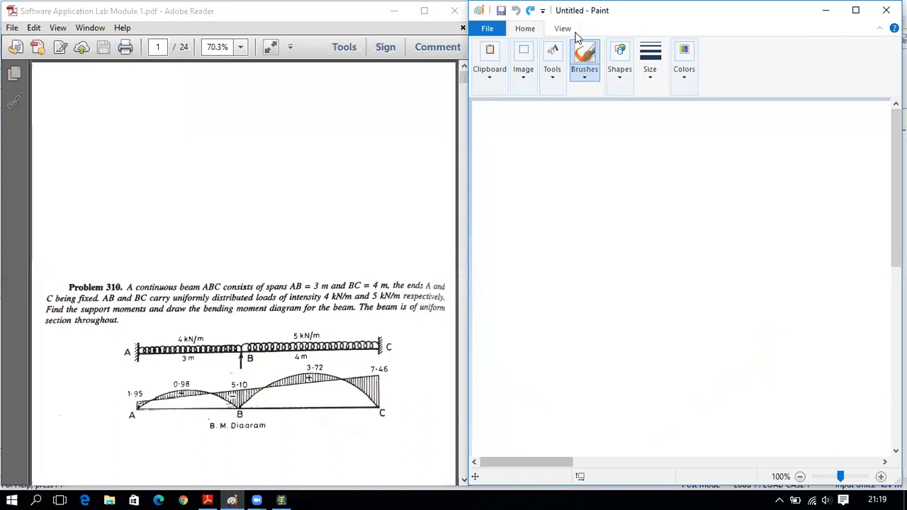
{"action": "mouse_move", "coordinate": [516, 179]}
{"action": "left_mouse_down"}
{"action": "mouse_move", "coordinate": [574, 211]}
{"action": "mouse_move", "coordinate": [618, 193]}
{"action": "mouse_move", "coordinate": [622, 178]}
{"action": "left_mouse_up"}
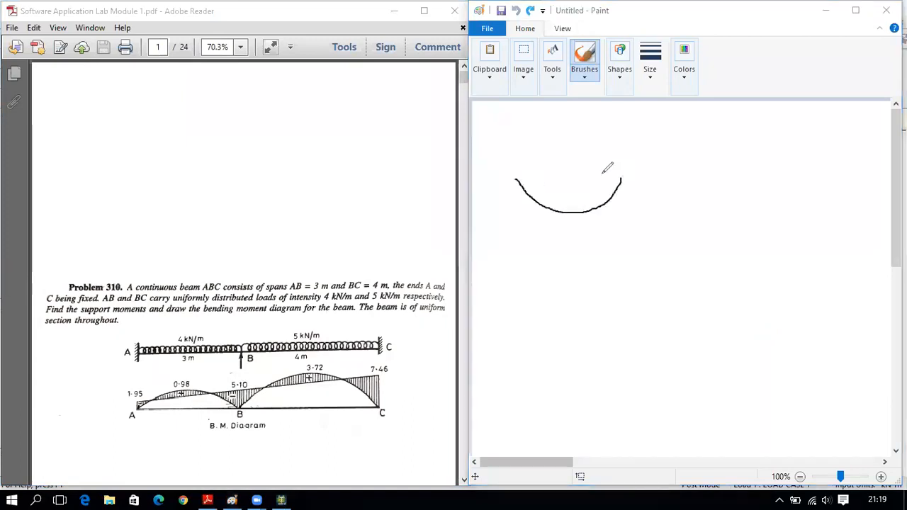
{"action": "mouse_move", "coordinate": [543, 146]}
{"action": "left_mouse_down"}
{"action": "mouse_move", "coordinate": [539, 157]}
{"action": "mouse_move", "coordinate": [580, 147]}
{"action": "mouse_move", "coordinate": [582, 159]}
{"action": "mouse_move", "coordinate": [598, 146]}
{"action": "left_mouse_up"}
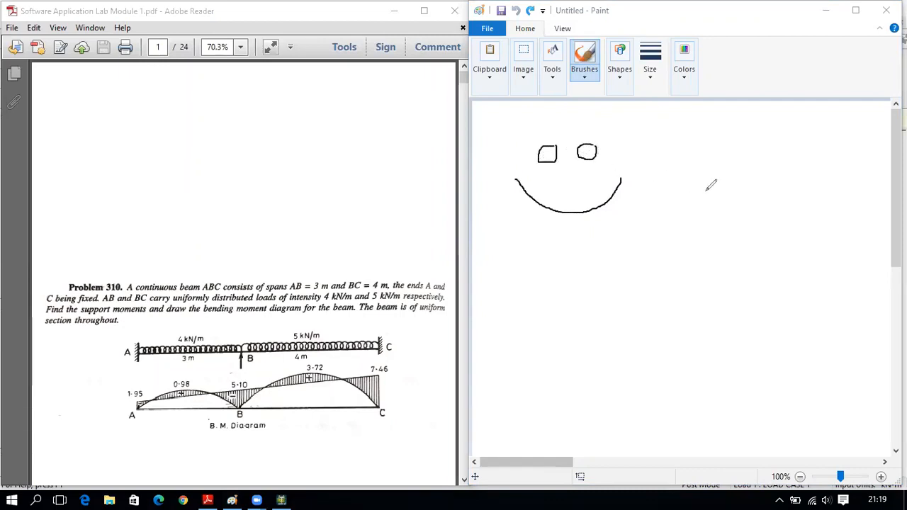
{"action": "mouse_move", "coordinate": [700, 209]}
{"action": "left_mouse_down"}
{"action": "mouse_move", "coordinate": [731, 163]}
{"action": "mouse_move", "coordinate": [777, 157]}
{"action": "mouse_move", "coordinate": [799, 205]}
{"action": "left_mouse_up"}
{"action": "mouse_move", "coordinate": [721, 127]}
{"action": "left_mouse_down"}
{"action": "mouse_move", "coordinate": [704, 129]}
{"action": "mouse_move", "coordinate": [720, 146]}
{"action": "mouse_move", "coordinate": [723, 125]}
{"action": "mouse_move", "coordinate": [774, 143]}
{"action": "mouse_move", "coordinate": [772, 126]}
{"action": "left_mouse_up"}
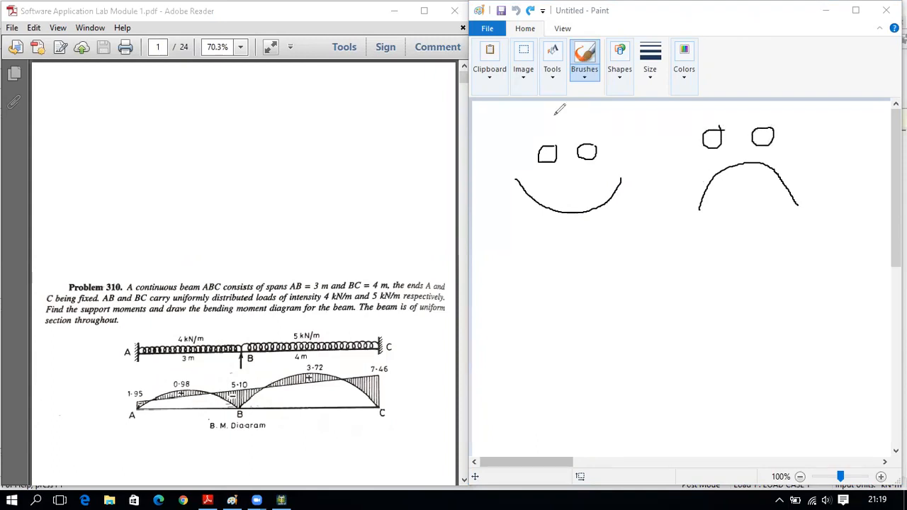
- Label the smiling face "Sagging" and the frowning face "Hogging" beneath the drawings
{"action": "type", "text": "Sa"}
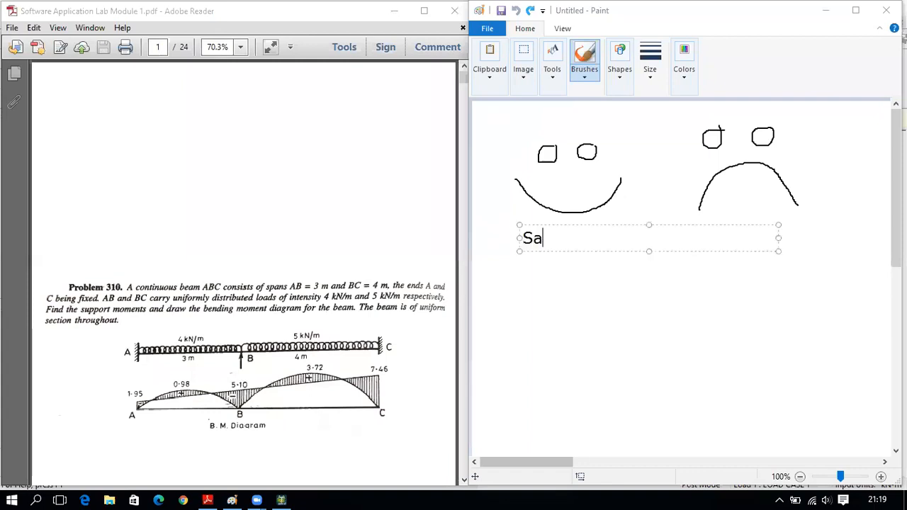
{"action": "type", "text": "gging"}
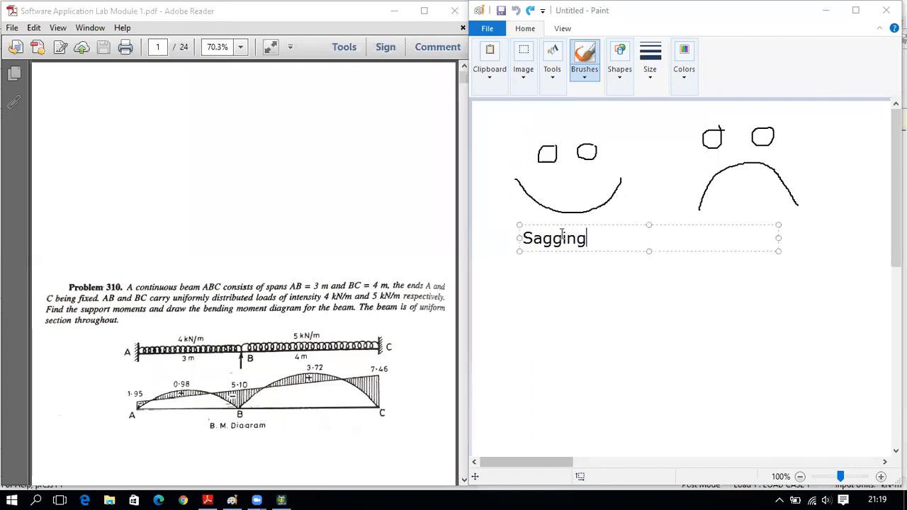
{"action": "left_click", "coordinate": [739, 262]}
{"action": "left_click", "coordinate": [718, 233]}
{"action": "type", "text": "Hogging"}
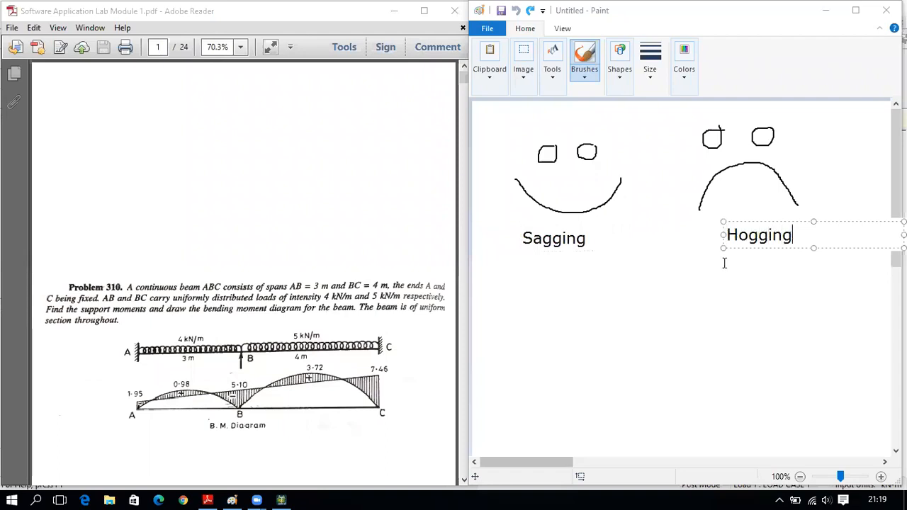
{"action": "left_click", "coordinate": [704, 286]}
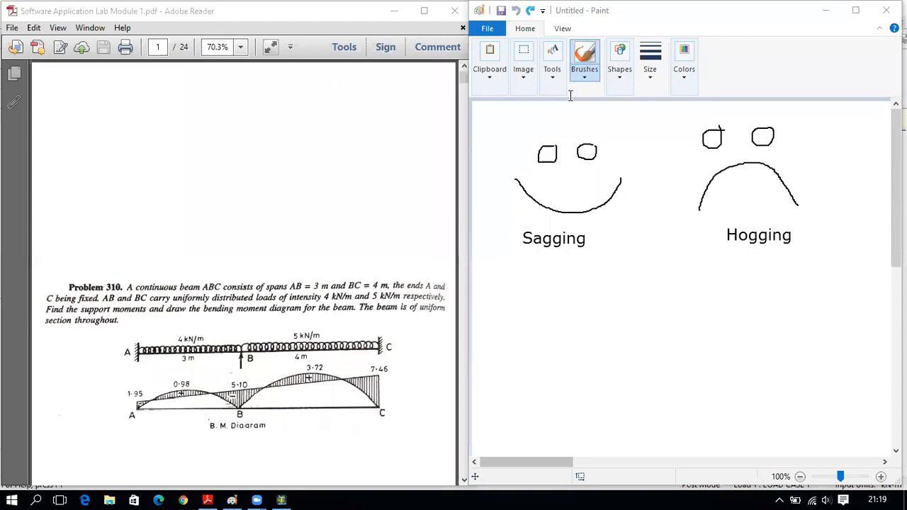
- Check the displacement diagram in STAAD.Pro and erase both faces and their labels from the Paint canvas
{"action": "left_click", "coordinate": [281, 500]}
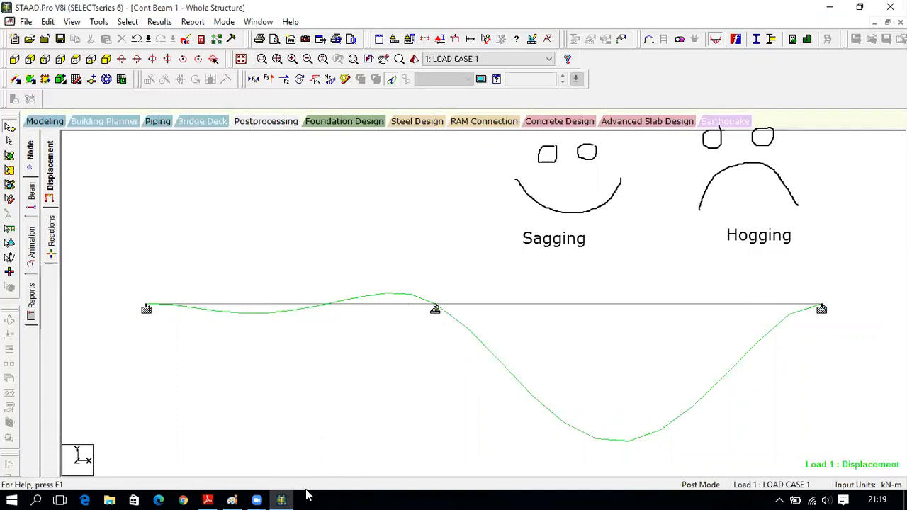
{"action": "mouse_move", "coordinate": [251, 493]}
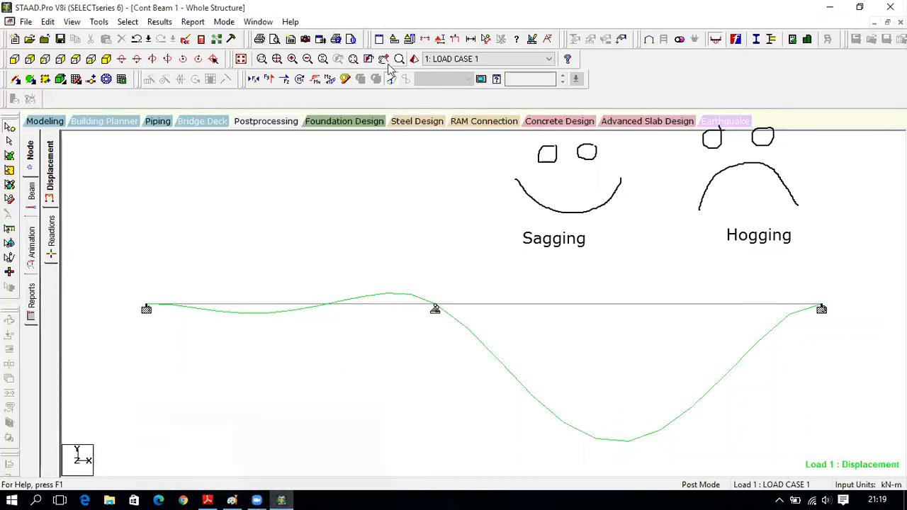
{"action": "left_click", "coordinate": [554, 65]}
{"action": "left_click", "coordinate": [543, 156]}
{"action": "left_click", "coordinate": [584, 155]}
{"action": "left_click_drag", "start_coordinate": [523, 192], "coordinate": [560, 192]}
{"action": "left_click", "coordinate": [533, 238]}
{"action": "left_click_drag", "start_coordinate": [667, 172], "coordinate": [768, 229]}
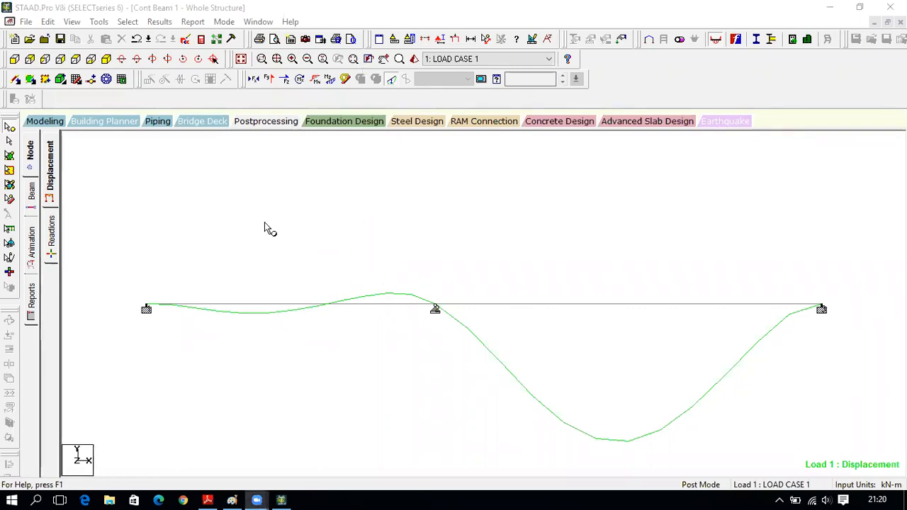
- Annotate the displacement diagram in STAAD.Pro with the Max Resultant displacement for all beams
{"action": "left_click", "coordinate": [159, 21]}
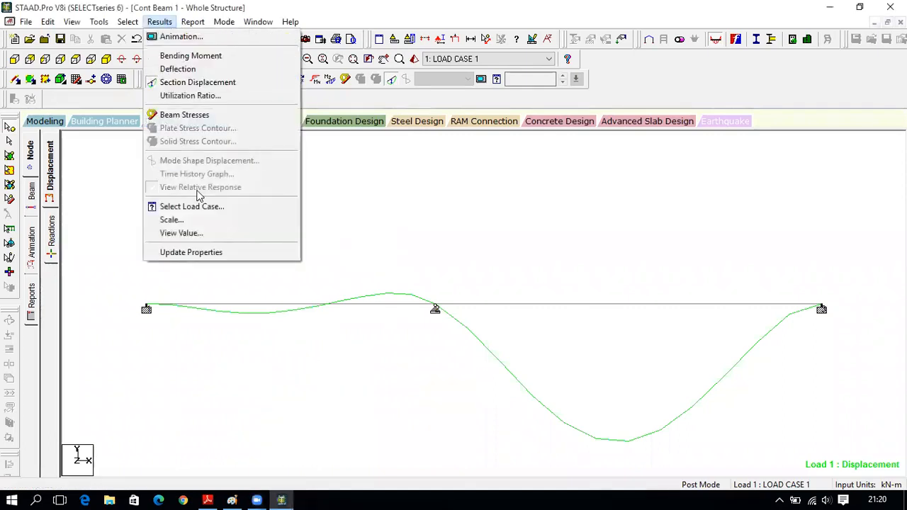
{"action": "left_click", "coordinate": [213, 234]}
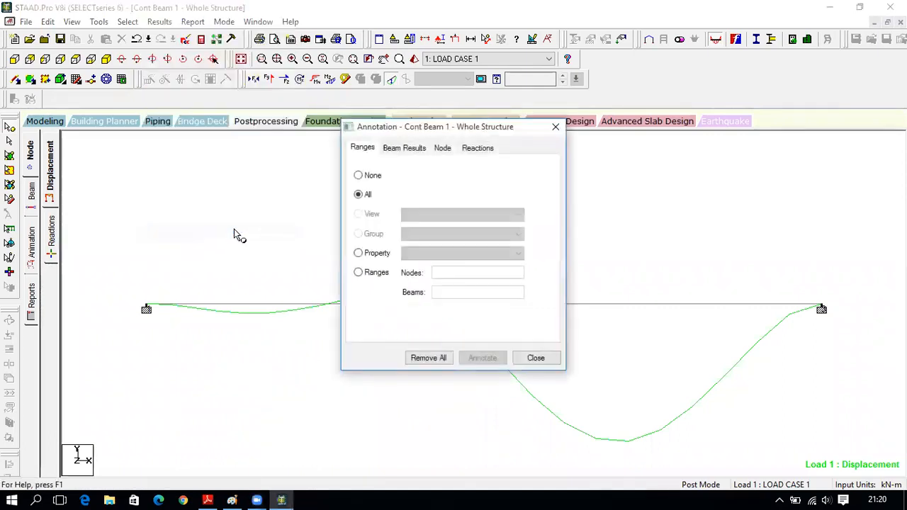
{"action": "left_click", "coordinate": [406, 149]}
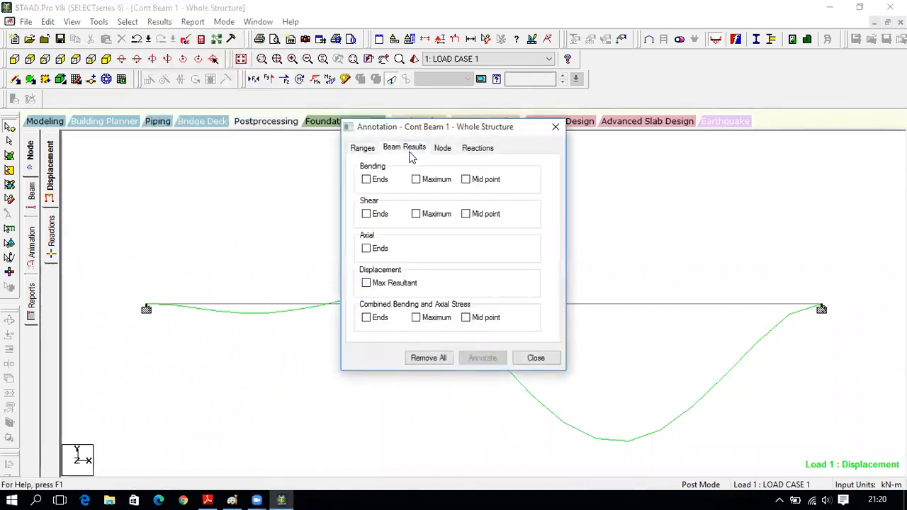
{"action": "left_click", "coordinate": [367, 287]}
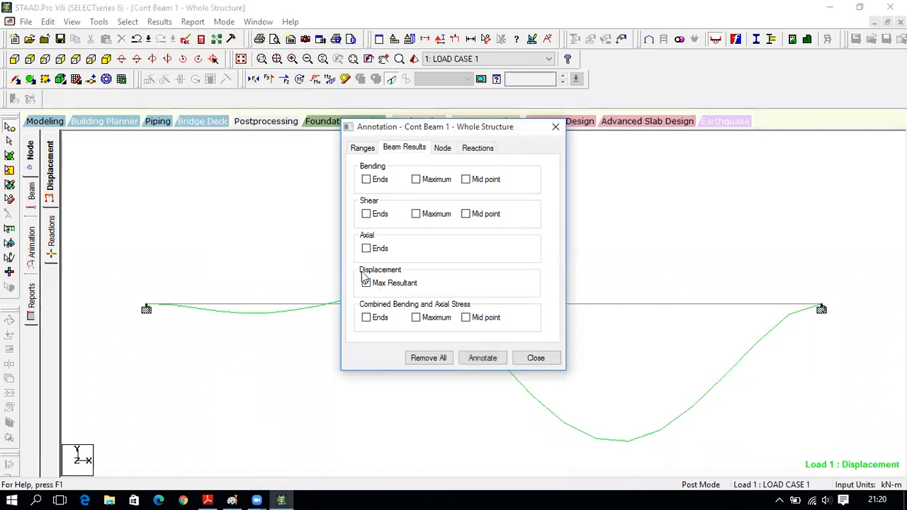
{"action": "left_click", "coordinate": [486, 360]}
{"action": "left_click", "coordinate": [535, 359]}
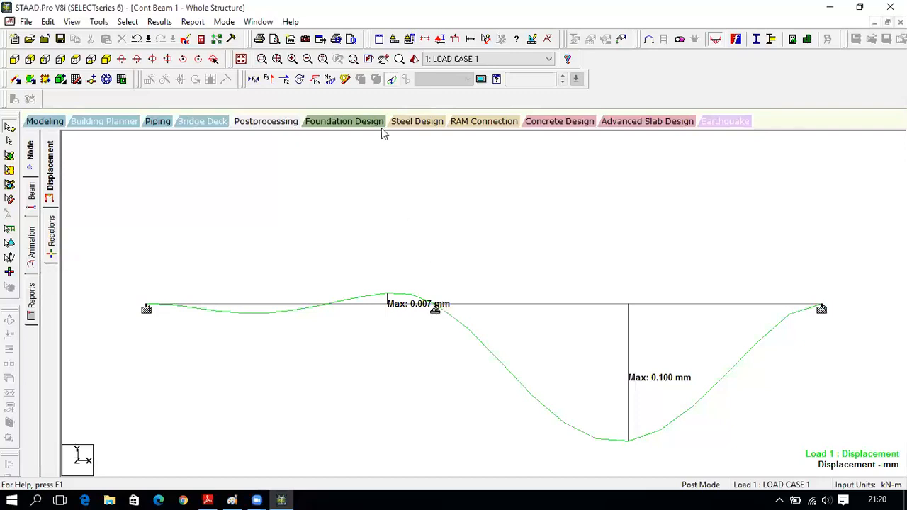
- Hide the displacement diagram and show the Bending Z moment diagram of the beam
{"action": "left_click", "coordinate": [390, 81]}
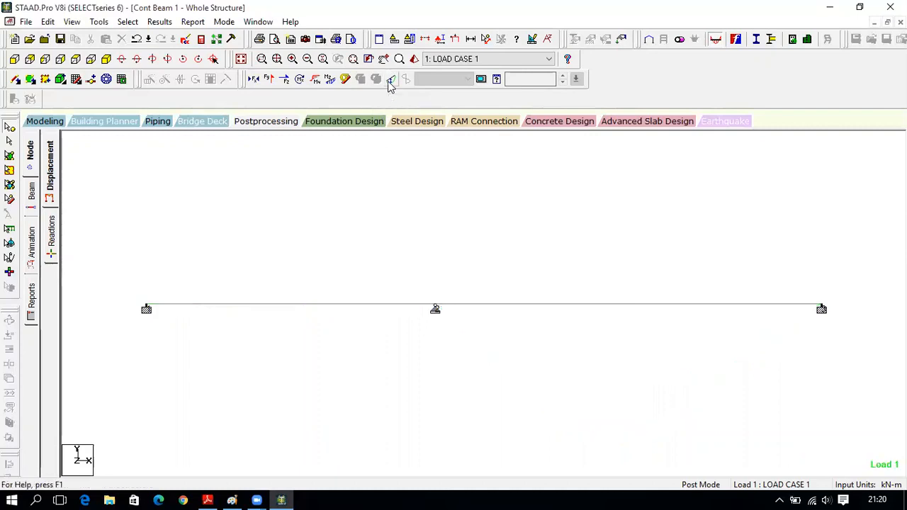
{"action": "left_click", "coordinate": [330, 79]}
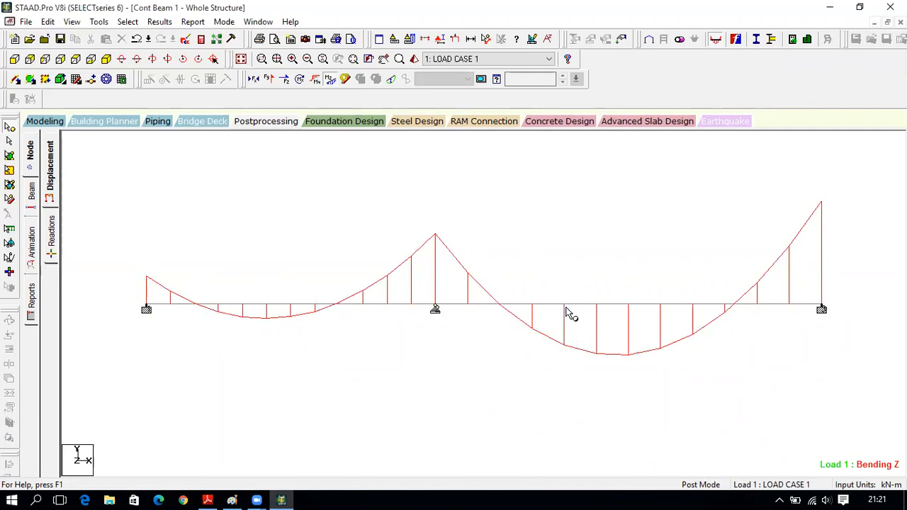
- Switch to Paint and sketch a rectangular beam on two end columns with straight bars along its lower and upper edges
{"action": "left_click", "coordinate": [232, 499]}
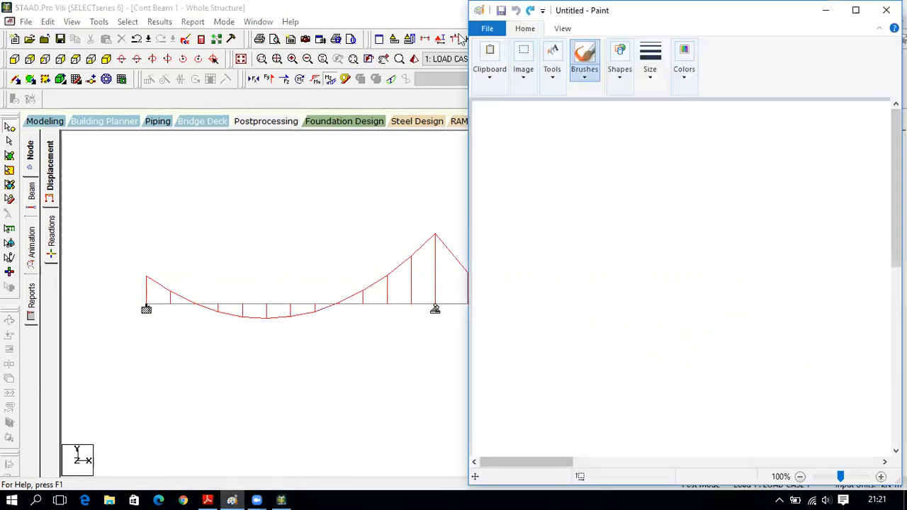
{"action": "mouse_move", "coordinate": [506, 176]}
{"action": "left_mouse_down"}
{"action": "mouse_move", "coordinate": [674, 233]}
{"action": "mouse_move", "coordinate": [845, 243]}
{"action": "left_mouse_up"}
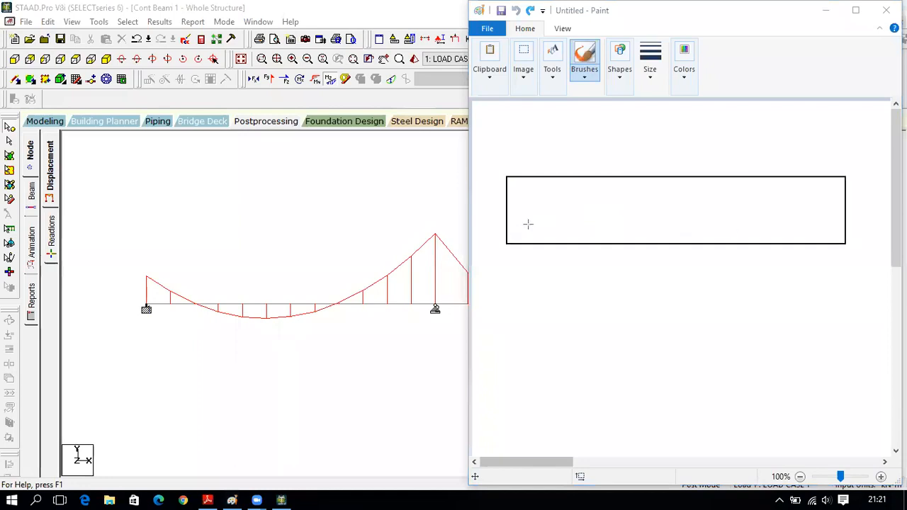
{"action": "left_click_drag", "start_coordinate": [504, 243], "coordinate": [532, 242]}
{"action": "key", "text": "ctrl+z"}
{"action": "mouse_move", "coordinate": [506, 243]}
{"action": "left_mouse_down"}
{"action": "mouse_move", "coordinate": [534, 319]}
{"action": "mouse_move", "coordinate": [532, 365]}
{"action": "left_mouse_up"}
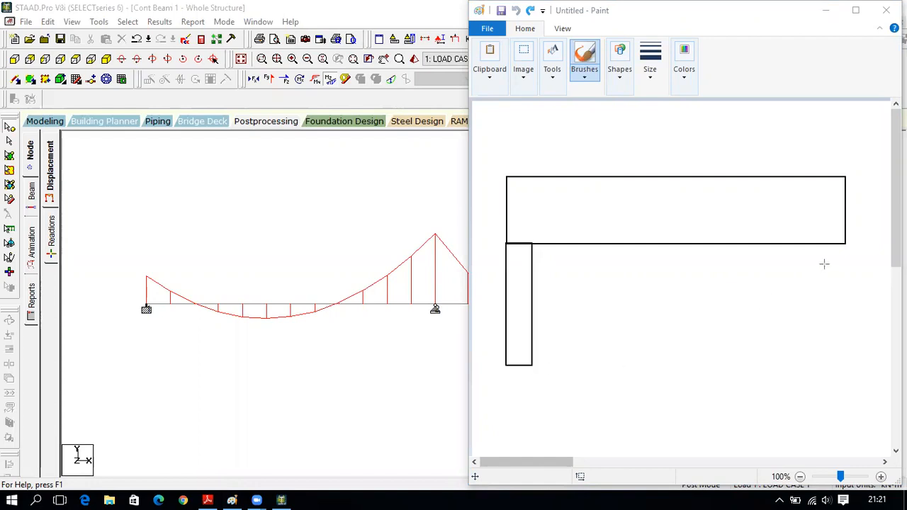
{"action": "mouse_move", "coordinate": [828, 243]}
{"action": "left_mouse_down"}
{"action": "mouse_move", "coordinate": [850, 283]}
{"action": "mouse_move", "coordinate": [845, 365]}
{"action": "left_mouse_up"}
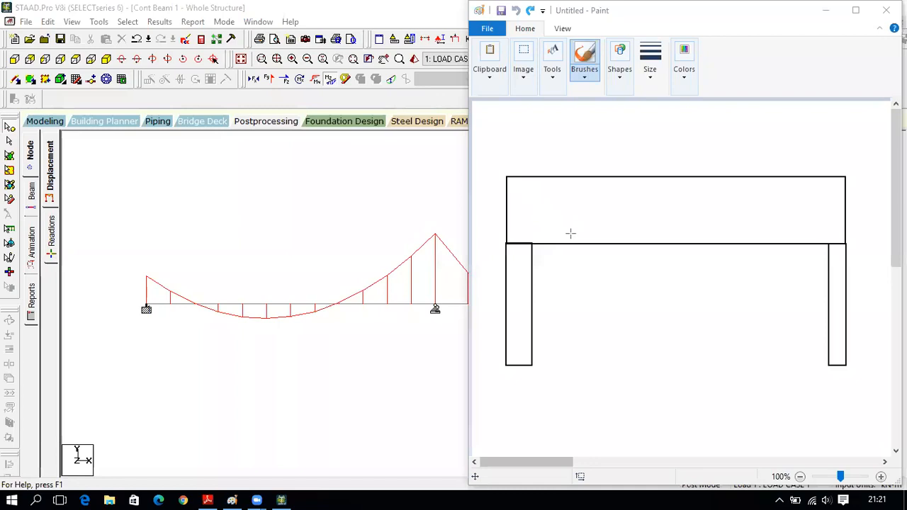
{"action": "left_click_drag", "start_coordinate": [595, 230], "coordinate": [791, 232]}
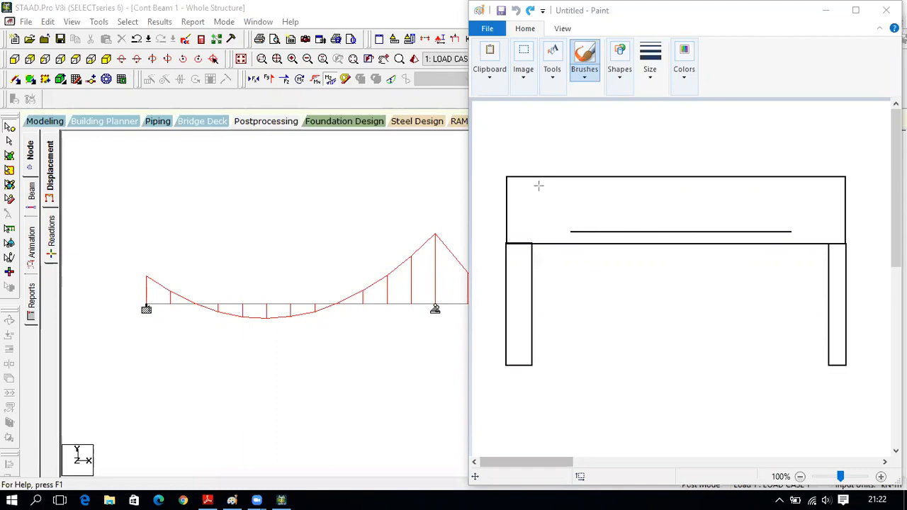
{"action": "left_click_drag", "start_coordinate": [533, 185], "coordinate": [826, 185]}
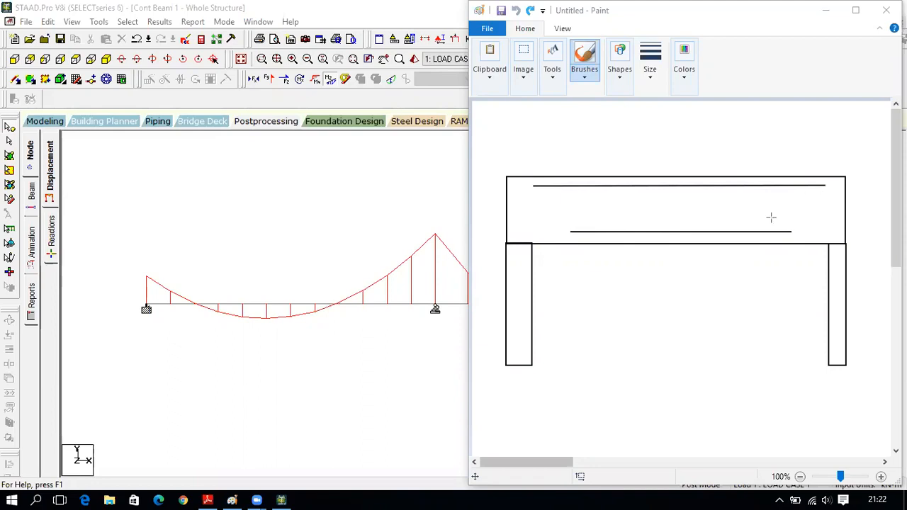
- Undo the two bars and both columns of the sketch, back to the plain beam rectangle
{"action": "key", "text": "ctrl+z"}
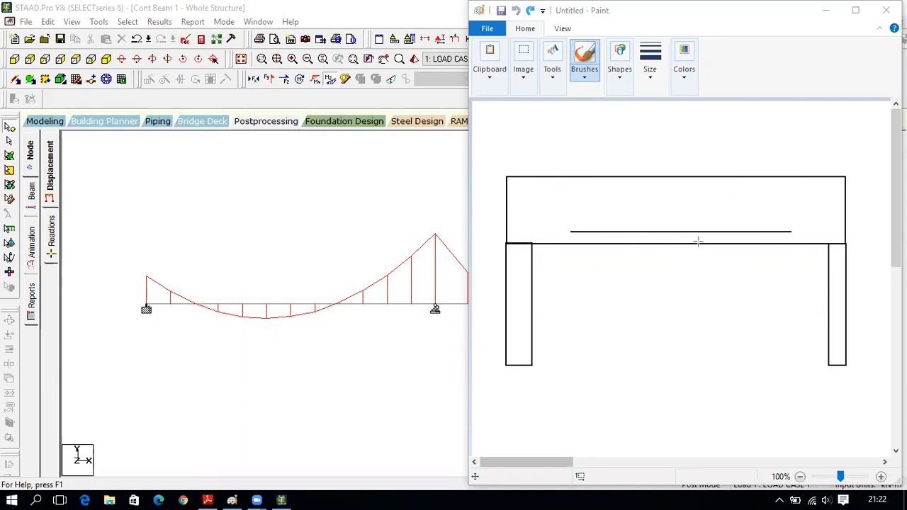
{"action": "key", "text": "ctrl+z"}
{"action": "key", "text": "ctrl+z"}
{"action": "key", "text": "ctrl+z"}
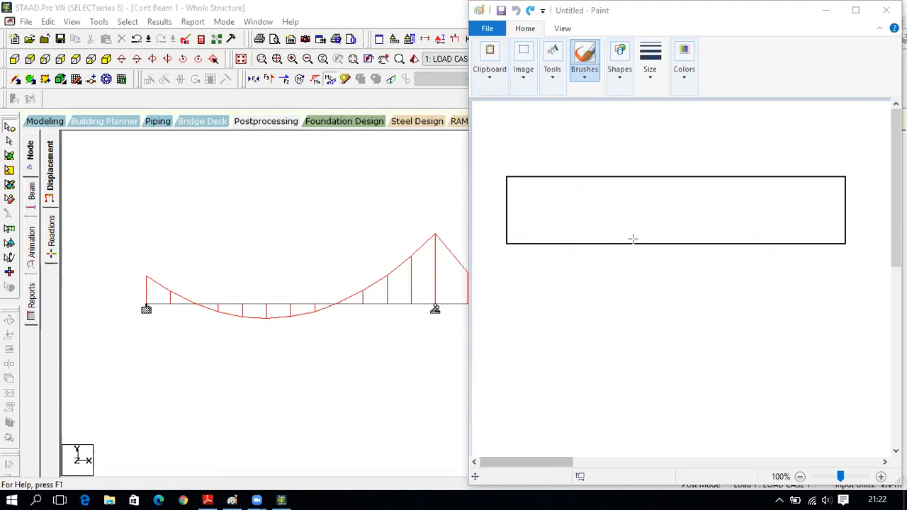
- Draw three rectangular columns beneath the beam, one at its end and two along its length
{"action": "mouse_move", "coordinate": [508, 243]}
{"action": "left_mouse_down"}
{"action": "mouse_move", "coordinate": [507, 277]}
{"action": "mouse_move", "coordinate": [526, 316]}
{"action": "mouse_move", "coordinate": [387, 94]}
{"action": "left_mouse_up"}
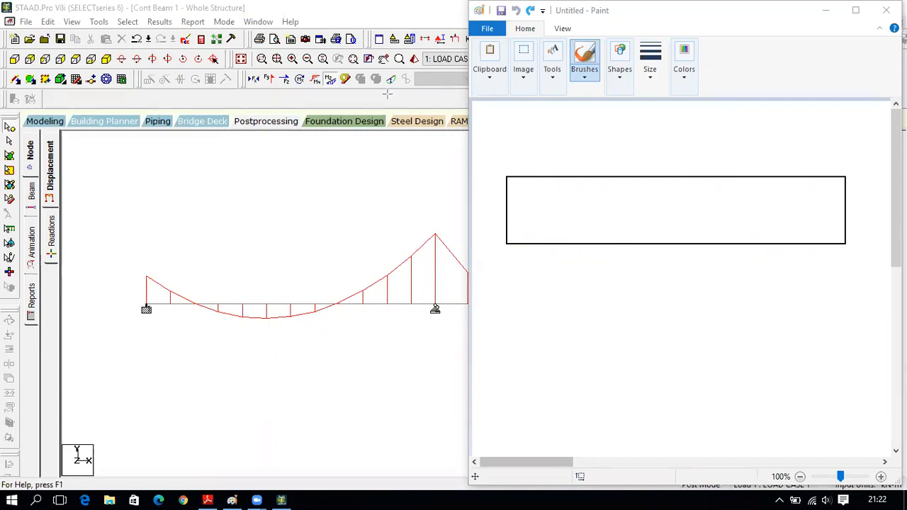
{"action": "mouse_move", "coordinate": [507, 244]}
{"action": "left_mouse_down"}
{"action": "mouse_move", "coordinate": [527, 297]}
{"action": "mouse_move", "coordinate": [527, 346]}
{"action": "left_mouse_up"}
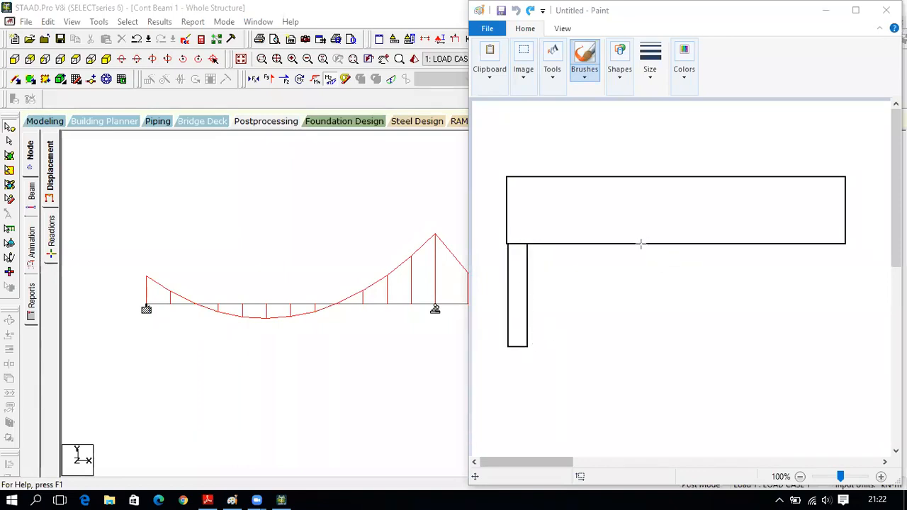
{"action": "left_click_drag", "start_coordinate": [617, 245], "coordinate": [647, 342]}
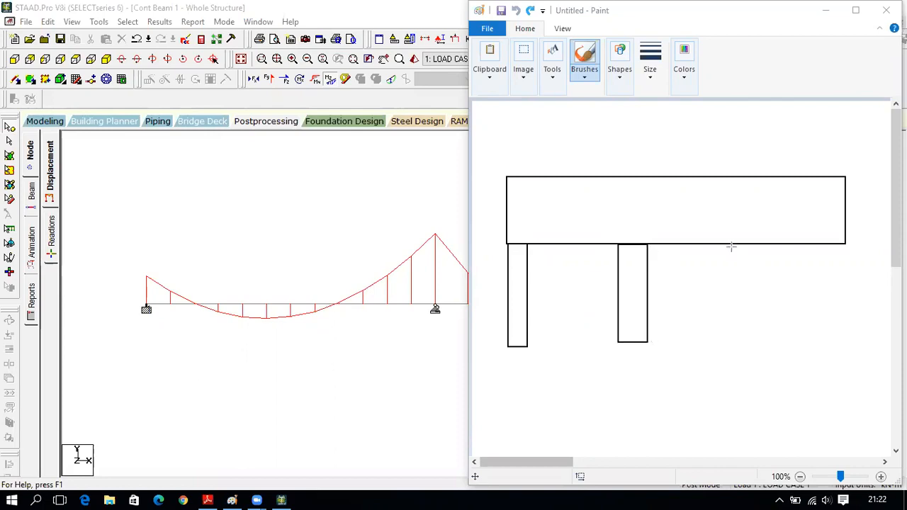
{"action": "left_click_drag", "start_coordinate": [743, 283], "coordinate": [753, 340]}
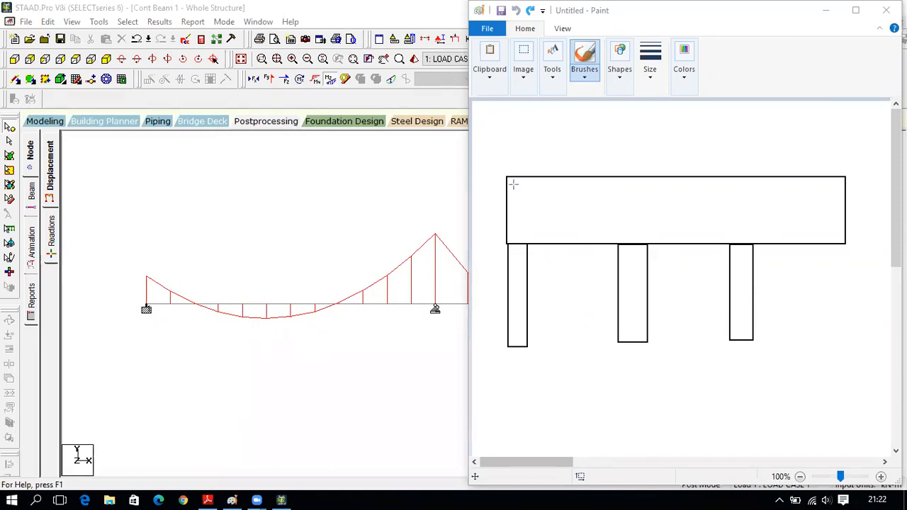
- Draw short bars near the beam's lower edge between the columns and near its upper edge above the two inner columns
{"action": "left_click_drag", "start_coordinate": [542, 230], "coordinate": [597, 229]}
{"action": "left_click_drag", "start_coordinate": [610, 188], "coordinate": [665, 187]}
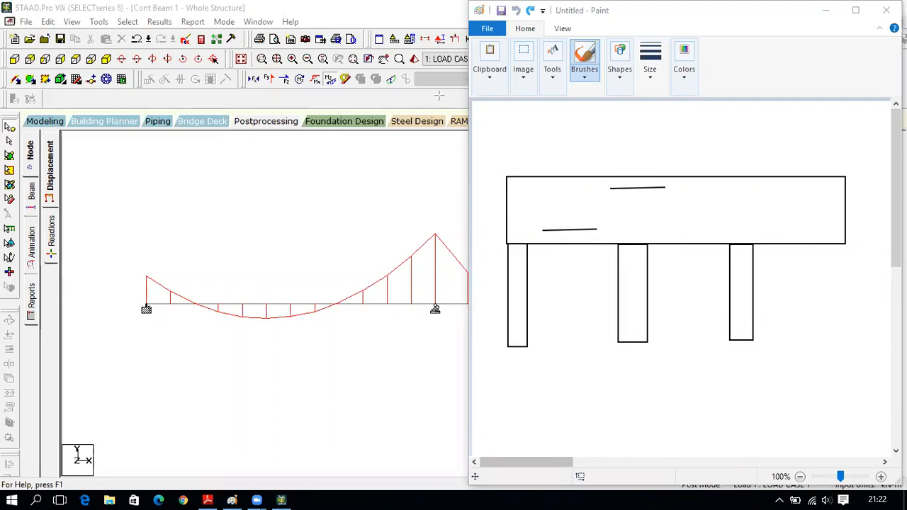
{"action": "mouse_move", "coordinate": [504, 172]}
{"action": "left_mouse_down"}
{"action": "mouse_move", "coordinate": [527, 202]}
{"action": "mouse_move", "coordinate": [580, 237]}
{"action": "mouse_move", "coordinate": [610, 218]}
{"action": "mouse_move", "coordinate": [637, 171]}
{"action": "left_mouse_up"}
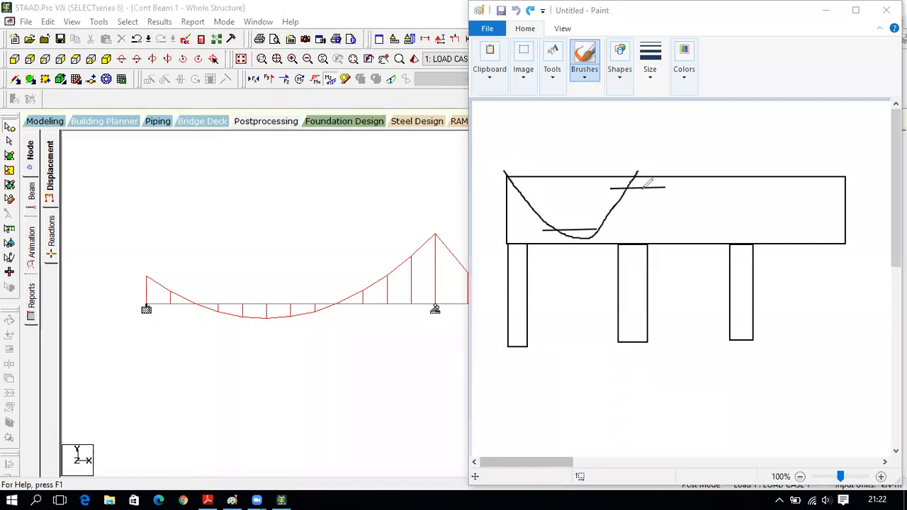
{"action": "key", "text": "ctrl+z"}
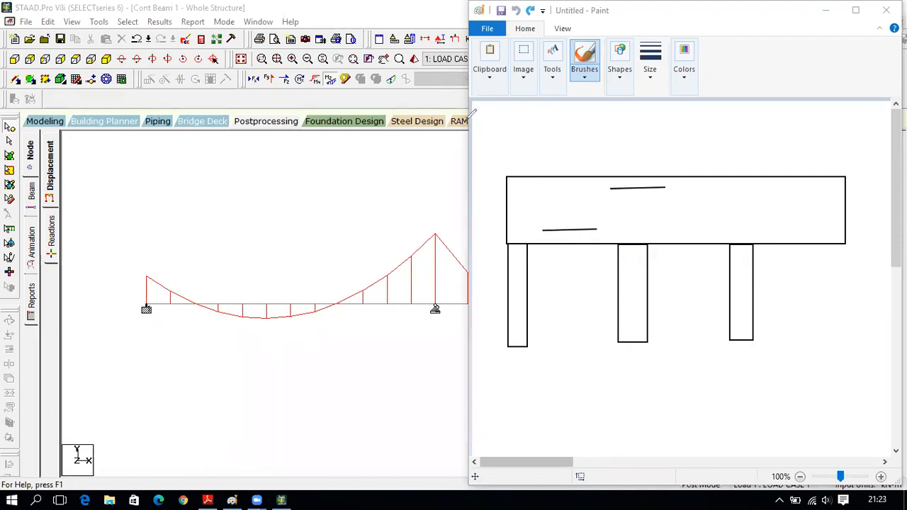
{"action": "left_click_drag", "start_coordinate": [661, 230], "coordinate": [712, 231]}
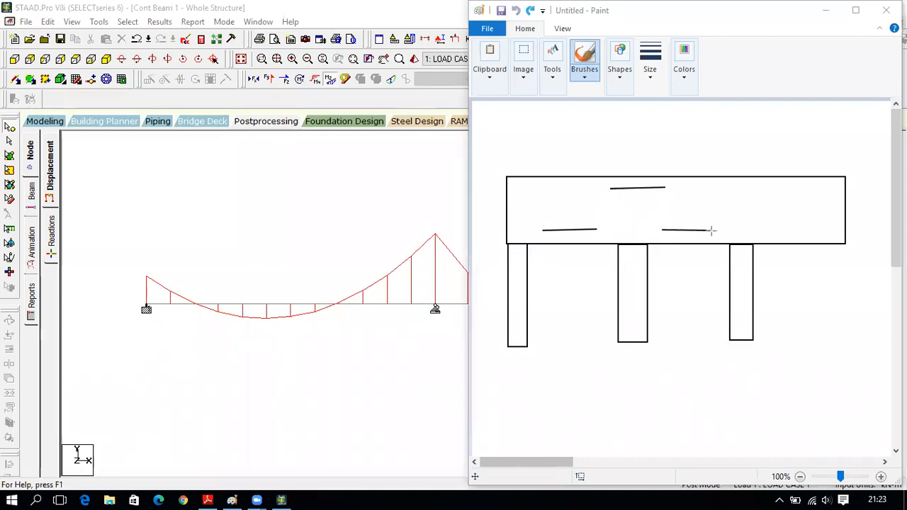
{"action": "left_click_drag", "start_coordinate": [720, 189], "coordinate": [765, 189]}
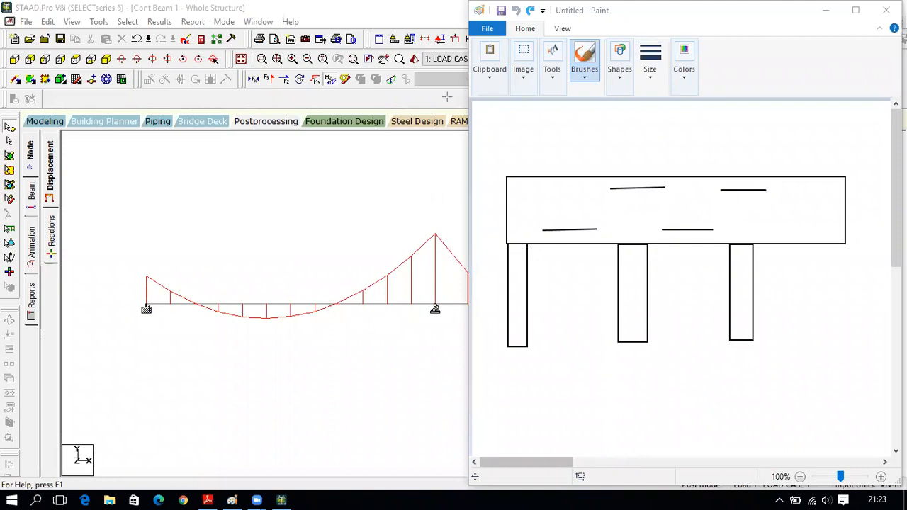
- Erase the whole beam and column sketch from the Paint canvas
{"action": "left_click", "coordinate": [478, 93]}
{"action": "mouse_move", "coordinate": [521, 157]}
{"action": "left_mouse_down"}
{"action": "mouse_move", "coordinate": [515, 217]}
{"action": "mouse_move", "coordinate": [700, 210]}
{"action": "mouse_move", "coordinate": [677, 233]}
{"action": "mouse_move", "coordinate": [644, 238]}
{"action": "mouse_move", "coordinate": [660, 245]}
{"action": "mouse_move", "coordinate": [741, 365]}
{"action": "left_mouse_up"}
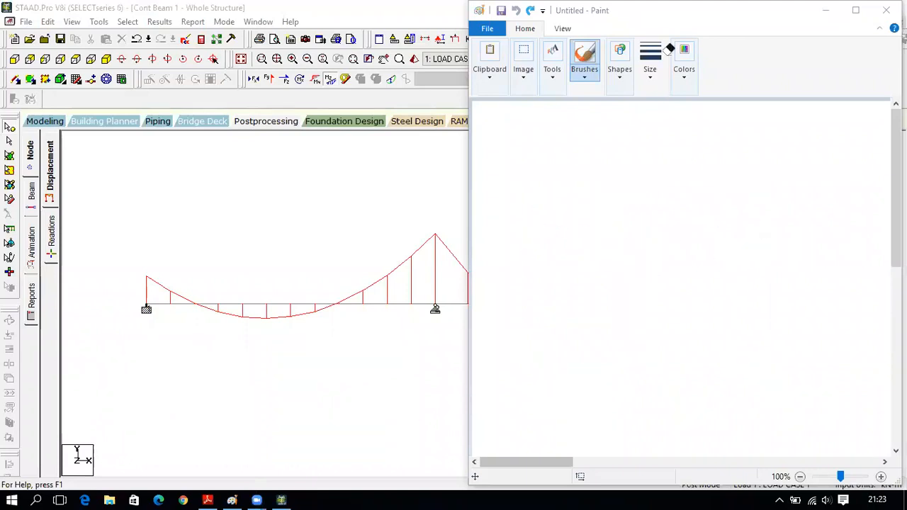
- Switch to STAAD.Pro and annotate the bending moment diagram with end and mid-point values, leaving out the maximum resultant displacement
{"action": "left_click", "coordinate": [159, 36]}
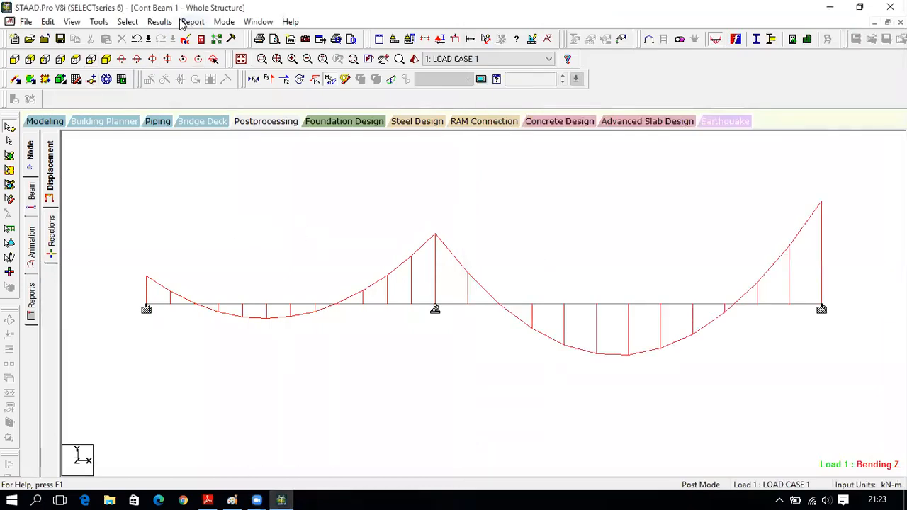
{"action": "left_click", "coordinate": [158, 22]}
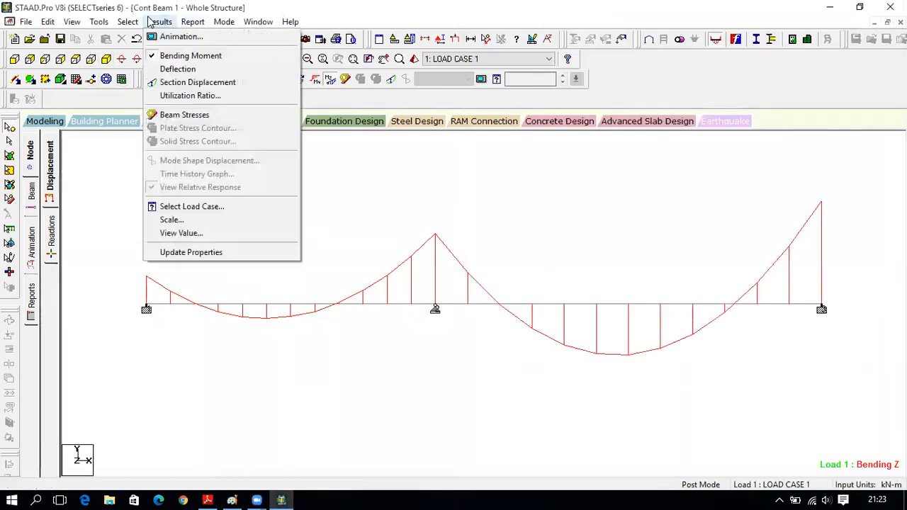
{"action": "left_click", "coordinate": [183, 115]}
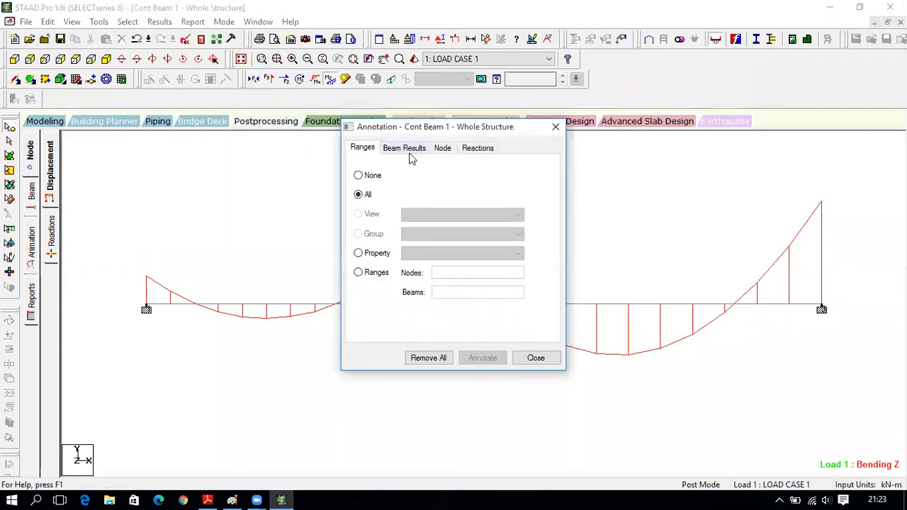
{"action": "left_click", "coordinate": [408, 149]}
{"action": "left_click", "coordinate": [366, 283]}
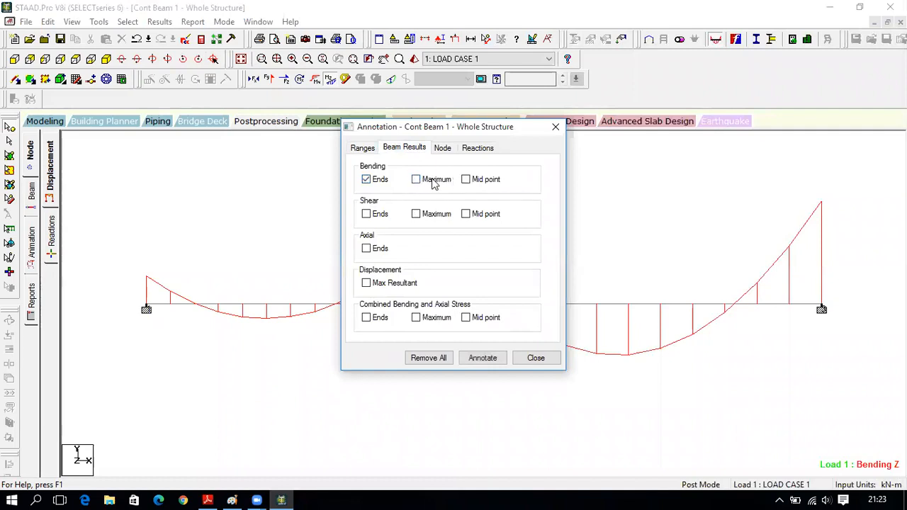
{"action": "left_click", "coordinate": [466, 179]}
{"action": "left_click", "coordinate": [482, 358]}
{"action": "left_click", "coordinate": [536, 357]}
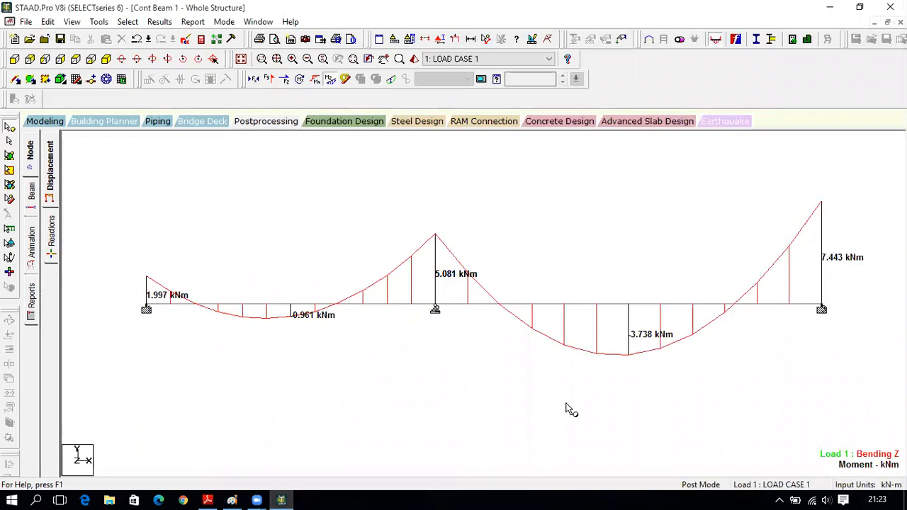
- Compare the annotated moments with the bending moment diagram of Problem 310 in the Adobe Reader module, and close the PDF
{"action": "left_click", "coordinate": [210, 499]}
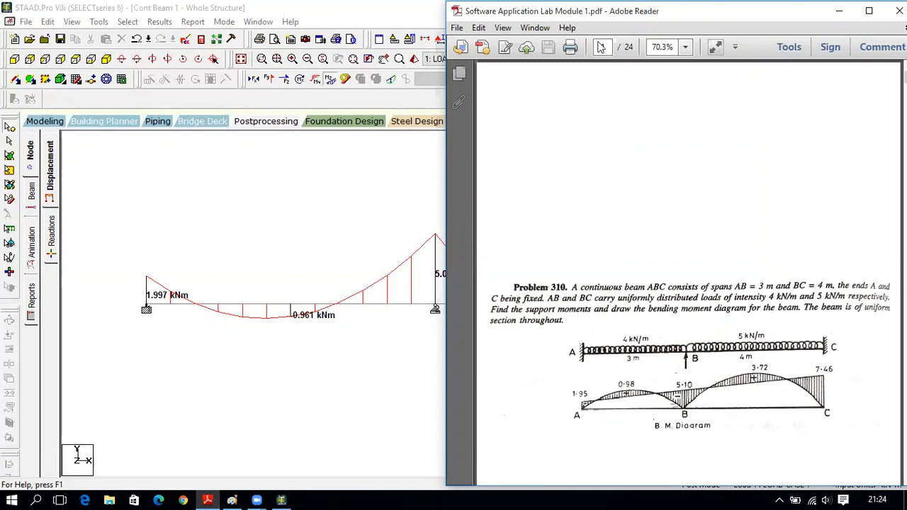
{"action": "left_click_drag", "start_coordinate": [709, 11], "coordinate": [189, 60]}
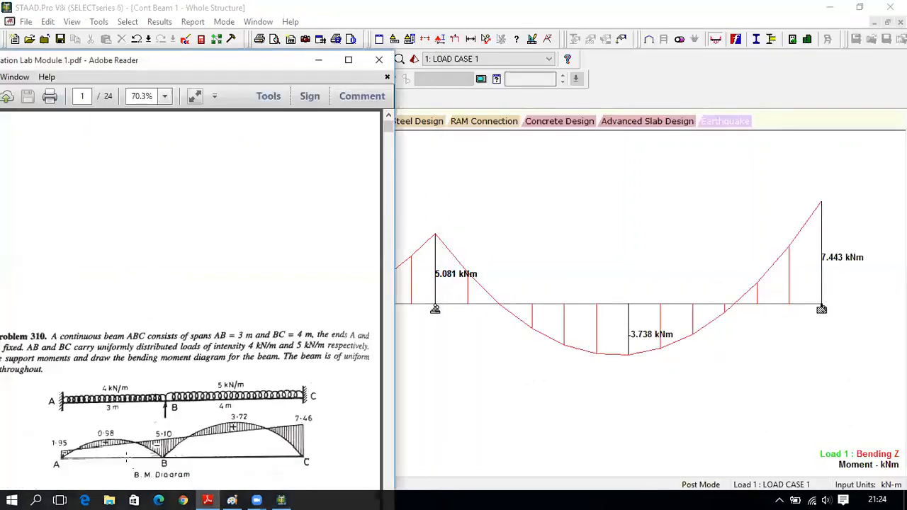
{"action": "left_click", "coordinate": [376, 62]}
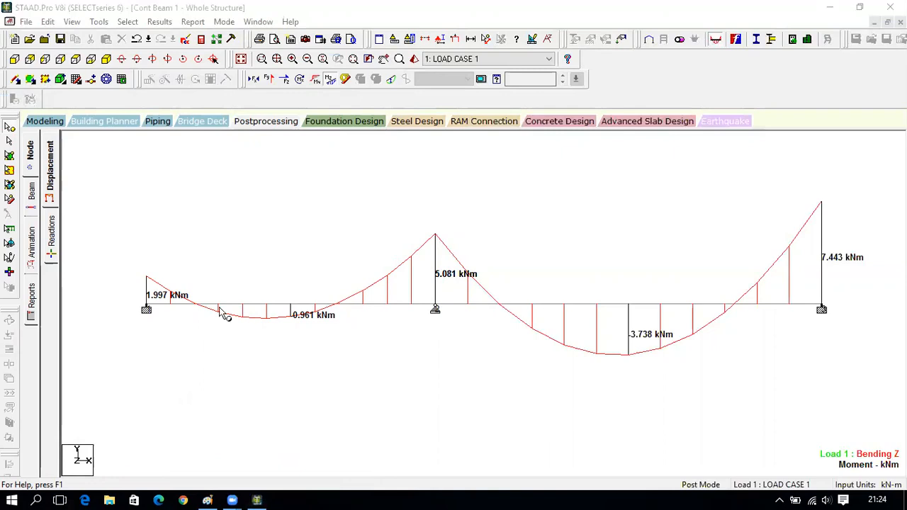
- Replace the bending moment diagram with the Shear Y diagram and annotate the shear values at the beam ends and mid points
{"action": "left_click", "coordinate": [330, 79]}
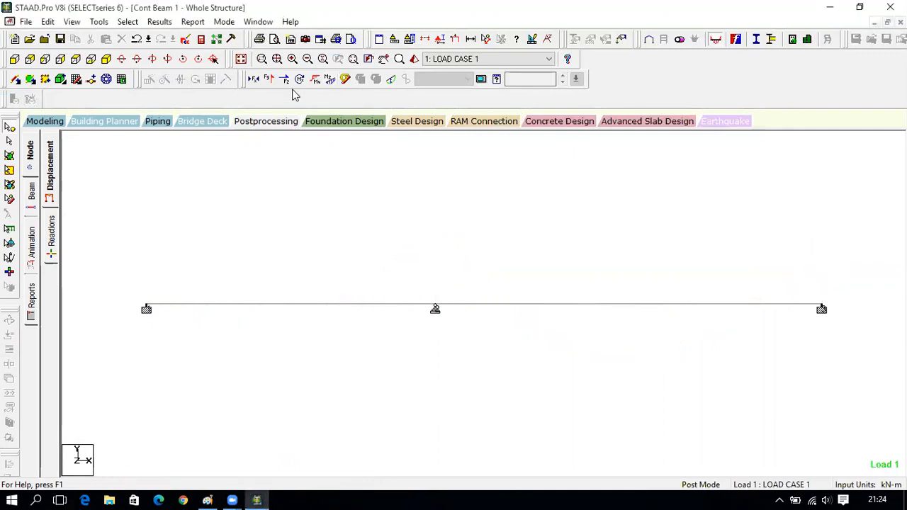
{"action": "left_click", "coordinate": [270, 80]}
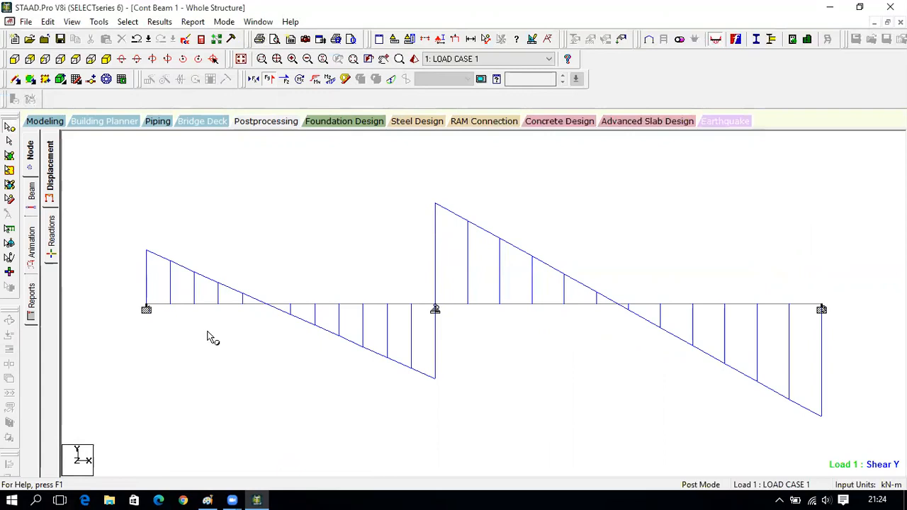
{"action": "left_click", "coordinate": [157, 22]}
{"action": "left_click", "coordinate": [204, 238]}
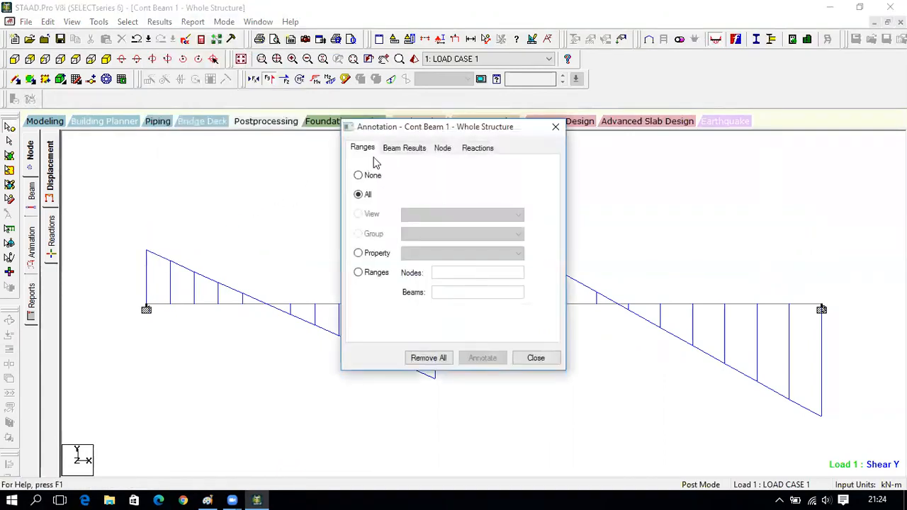
{"action": "left_click", "coordinate": [403, 148]}
{"action": "left_click", "coordinate": [366, 180]}
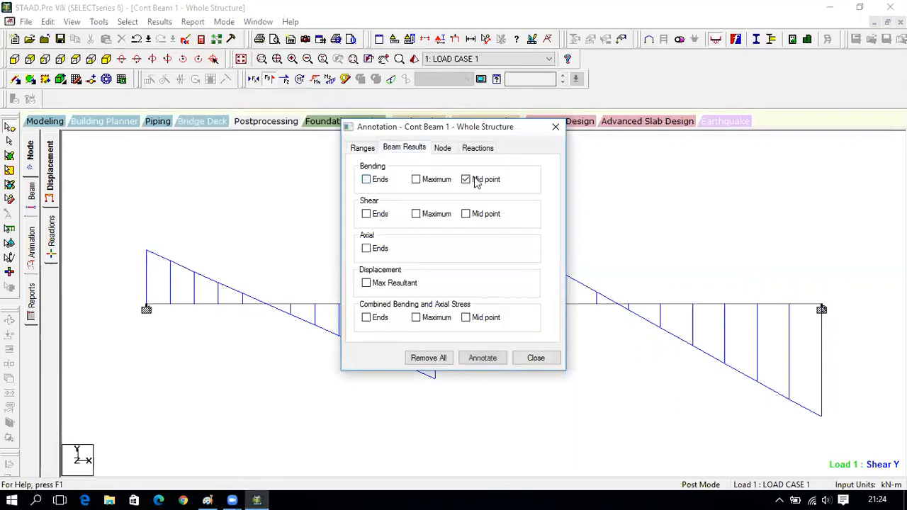
{"action": "left_click", "coordinate": [366, 215]}
{"action": "left_click", "coordinate": [482, 357]}
{"action": "left_click", "coordinate": [535, 358]}
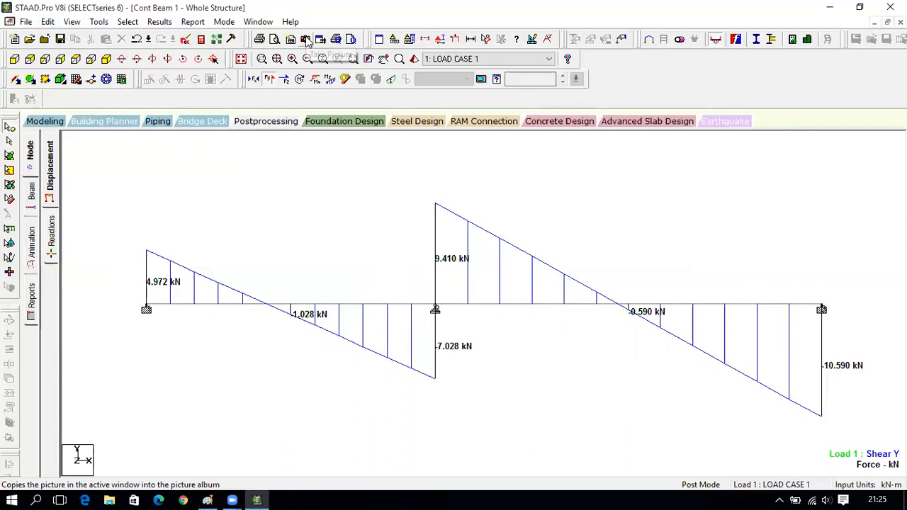
- Copy the picture of the annotated shear diagram, switch to Paint, paste it onto the blank canvas and maximise the window
{"action": "left_click", "coordinate": [47, 22]}
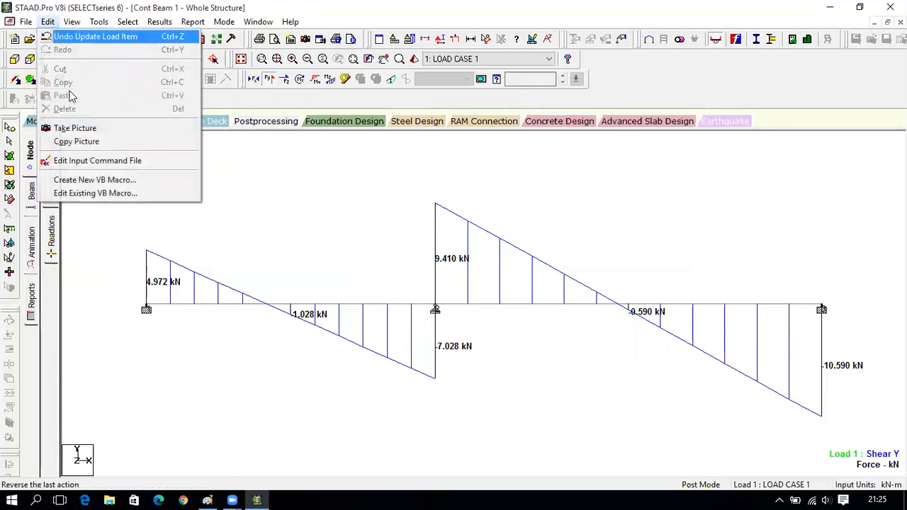
{"action": "left_click", "coordinate": [122, 151]}
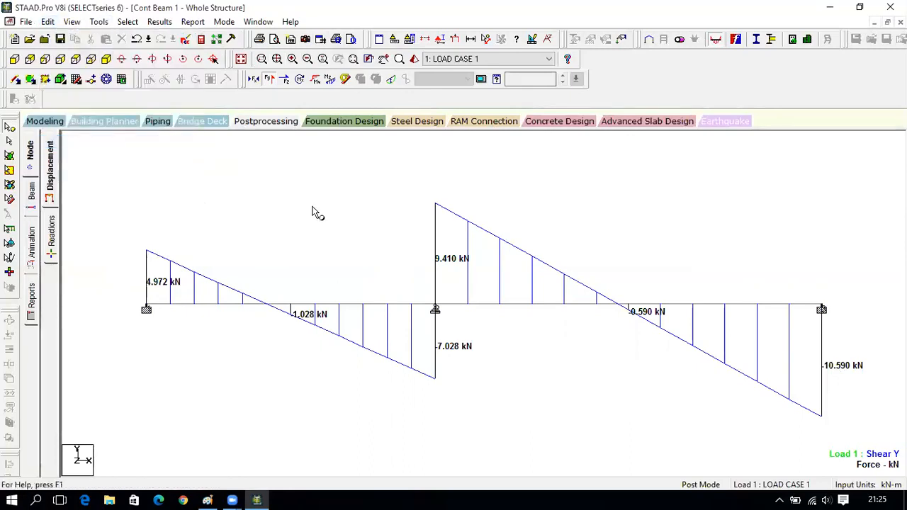
{"action": "left_click", "coordinate": [207, 500]}
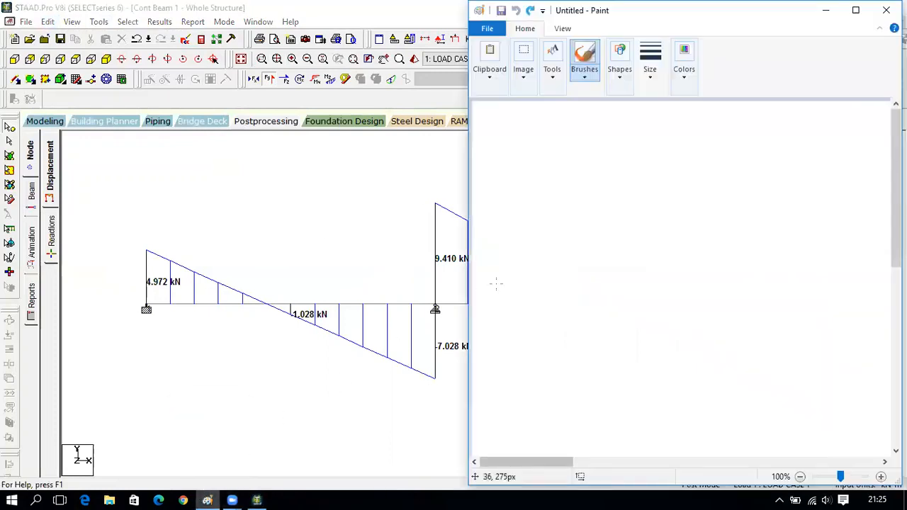
{"action": "key", "text": "ctrl+v"}
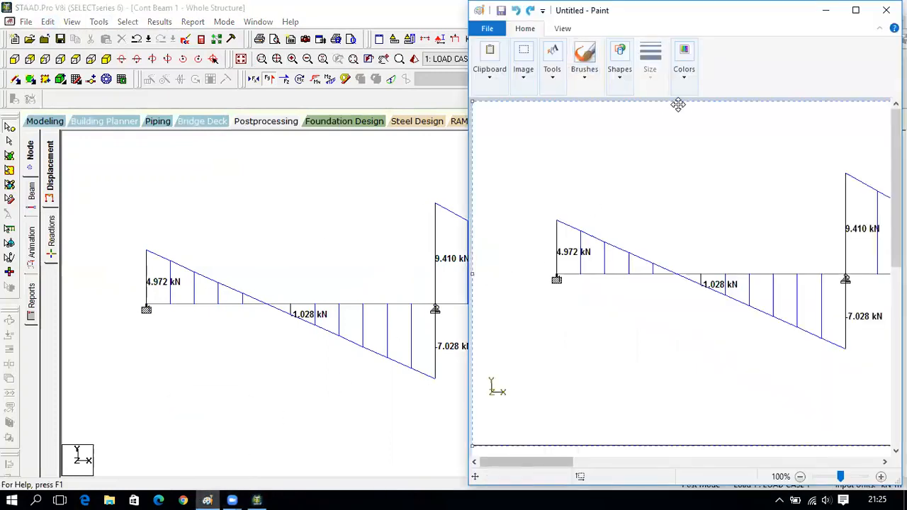
{"action": "left_click_drag", "start_coordinate": [700, 11], "coordinate": [549, 26]}
{"action": "left_click", "coordinate": [695, 30]}
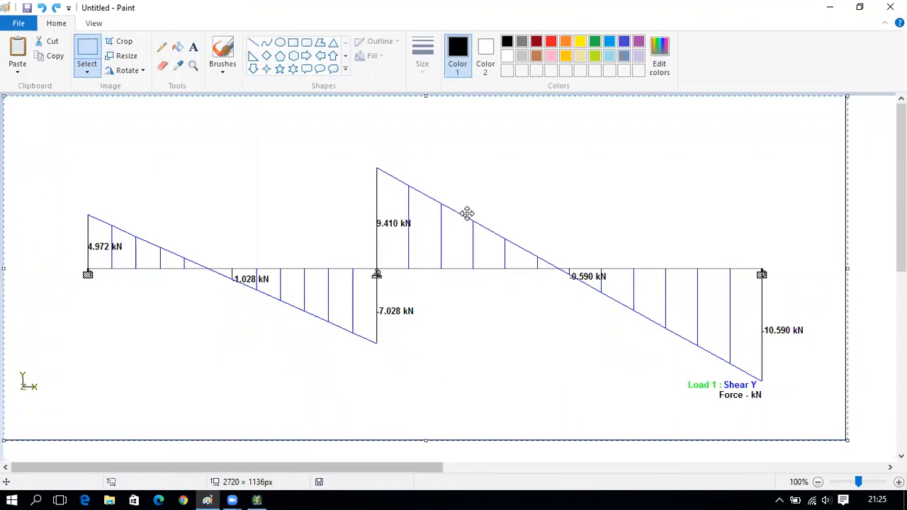
{"action": "key", "text": "Delete"}
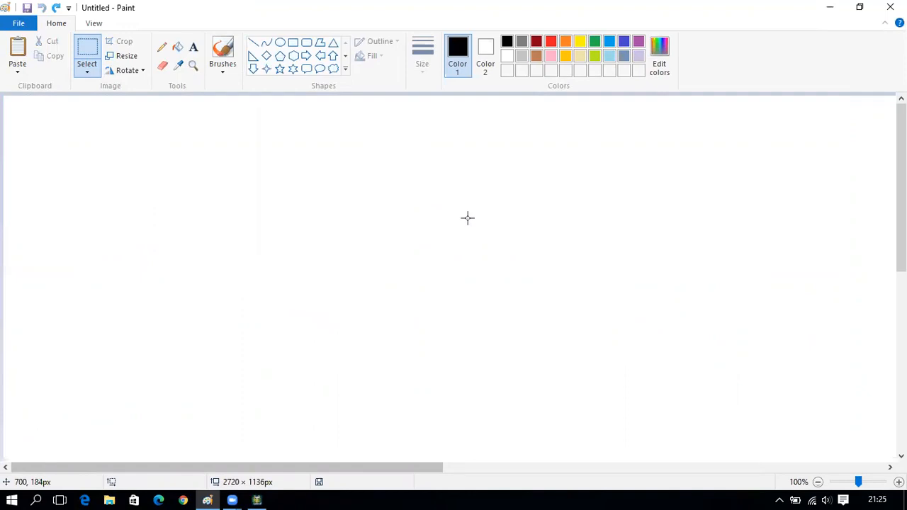
{"action": "key", "text": "ctrl+v"}
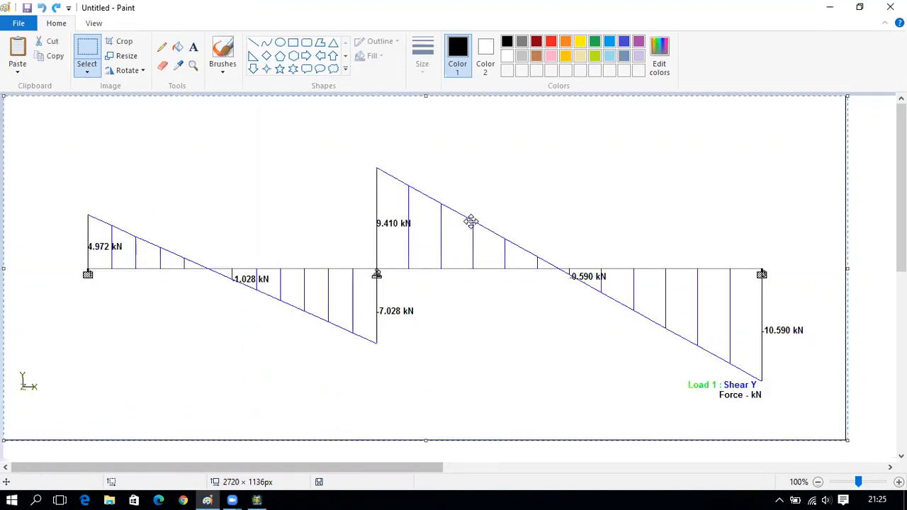
- Save the shear diagram as the JPEG picture "Cont beam 1 Shear force" in the desktop folder Staad Examples and close Paint
{"action": "left_click", "coordinate": [21, 24]}
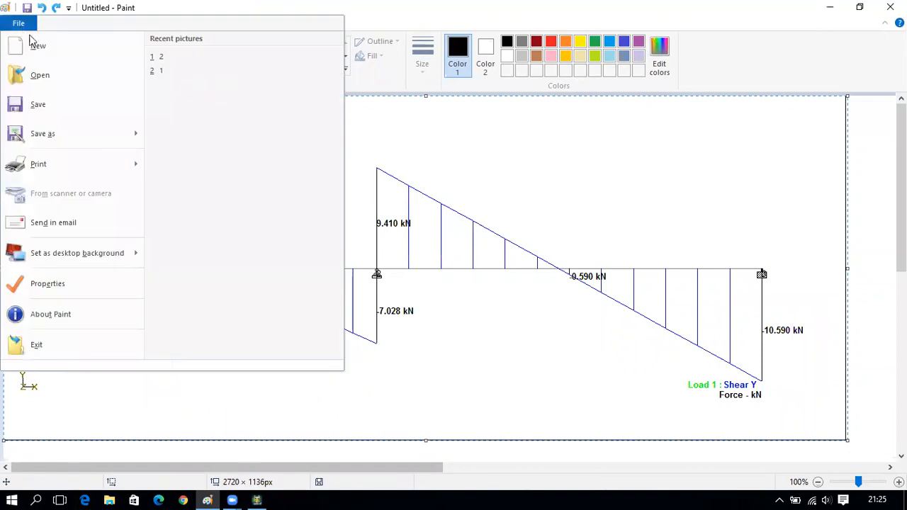
{"action": "mouse_move", "coordinate": [97, 136]}
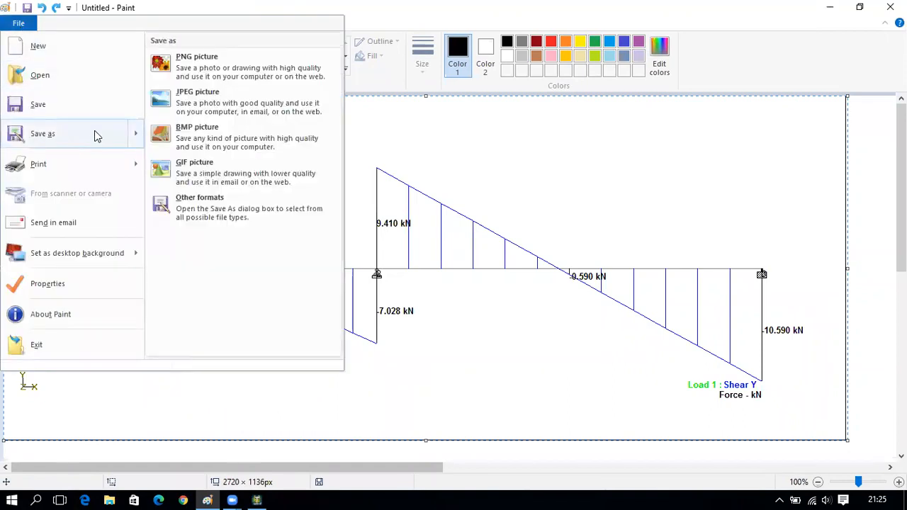
{"action": "left_click", "coordinate": [191, 107]}
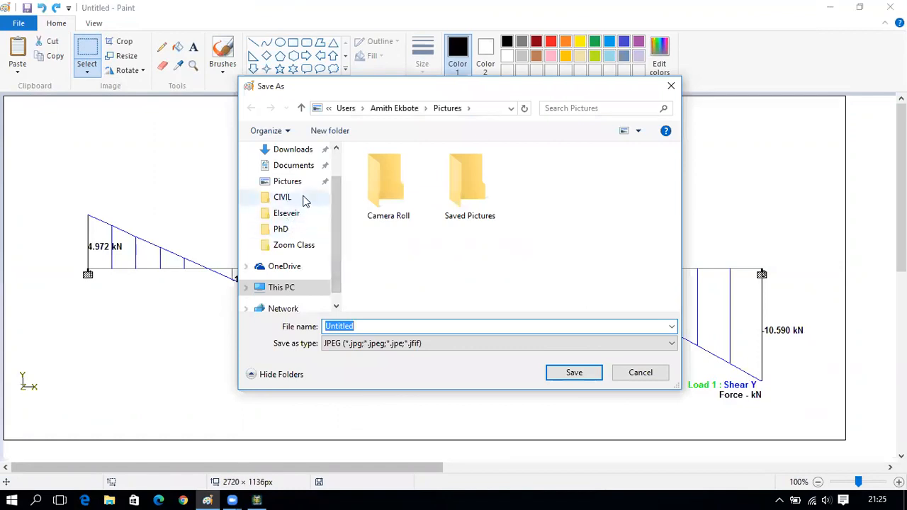
{"action": "left_click_drag", "start_coordinate": [332, 187], "coordinate": [331, 148]}
{"action": "left_click", "coordinate": [298, 170]}
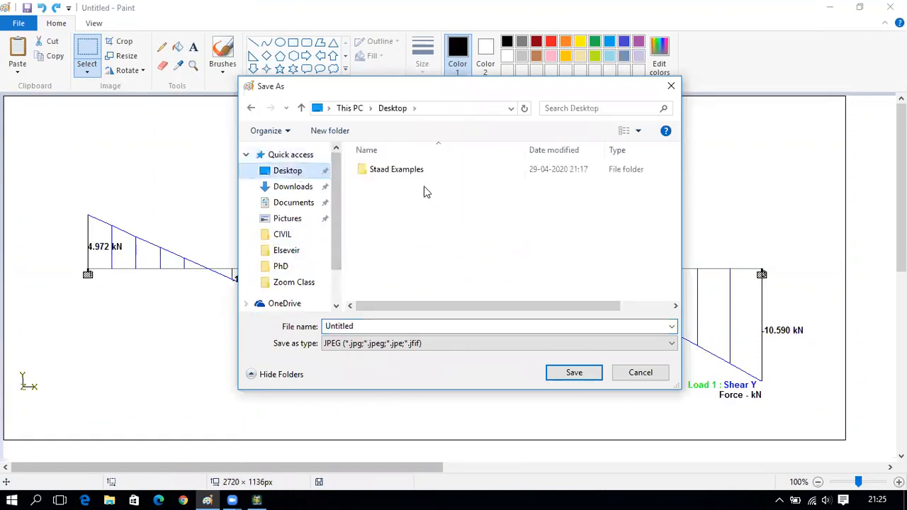
{"action": "double_click", "coordinate": [421, 170]}
{"action": "left_click", "coordinate": [397, 325]}
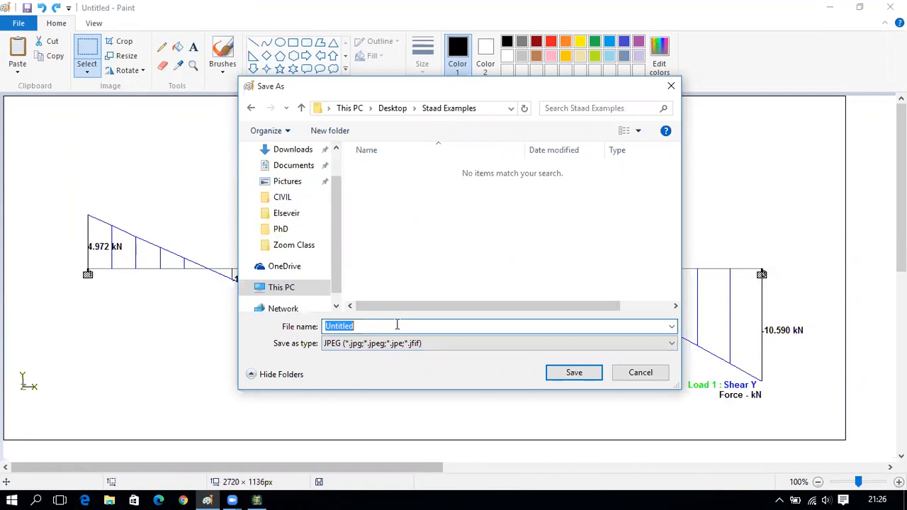
{"action": "type", "text": "Con"}
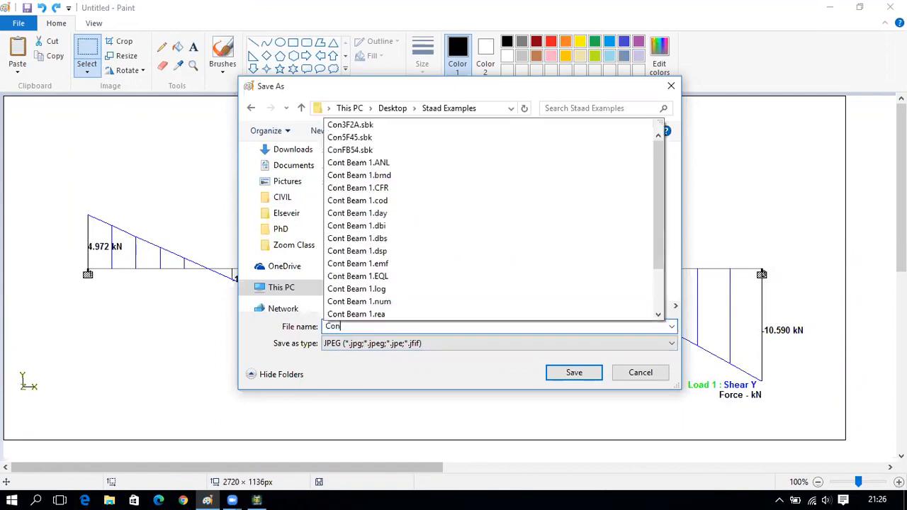
{"action": "type", "text": "t bea"}
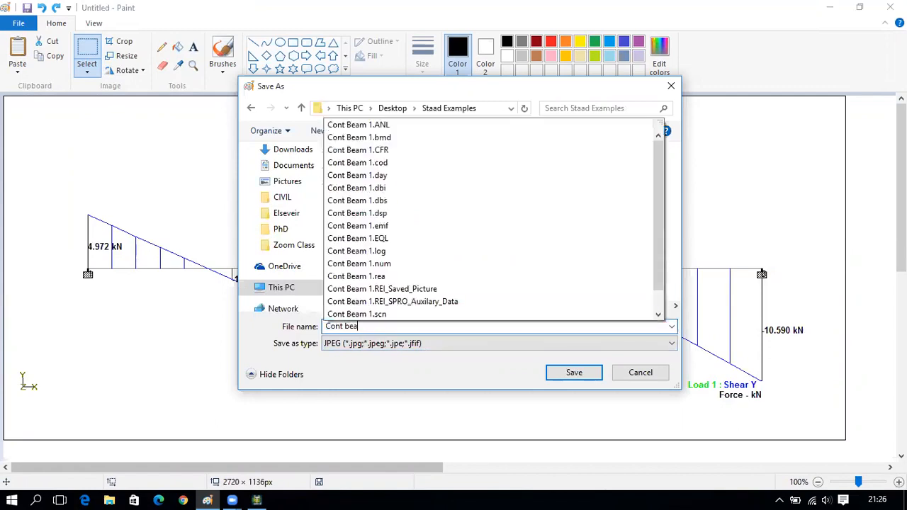
{"action": "type", "text": "m 1 Shear force"}
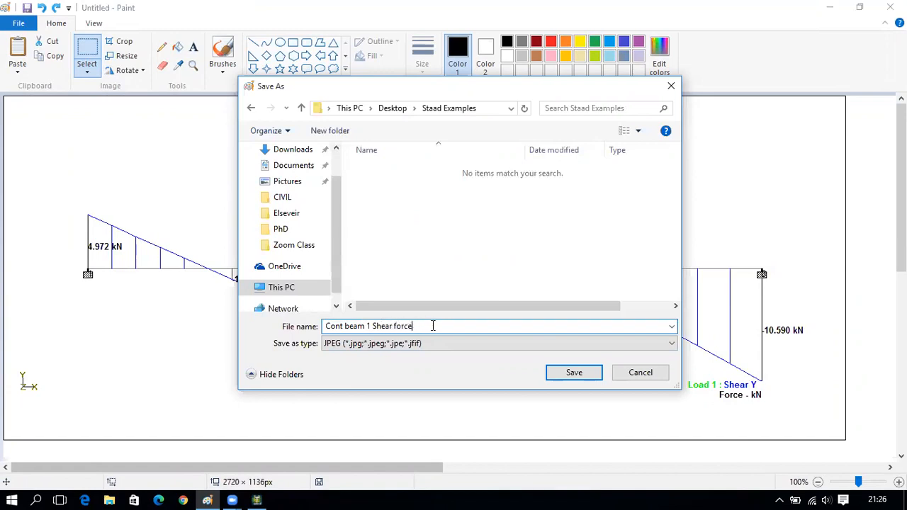
{"action": "left_click", "coordinate": [571, 372]}
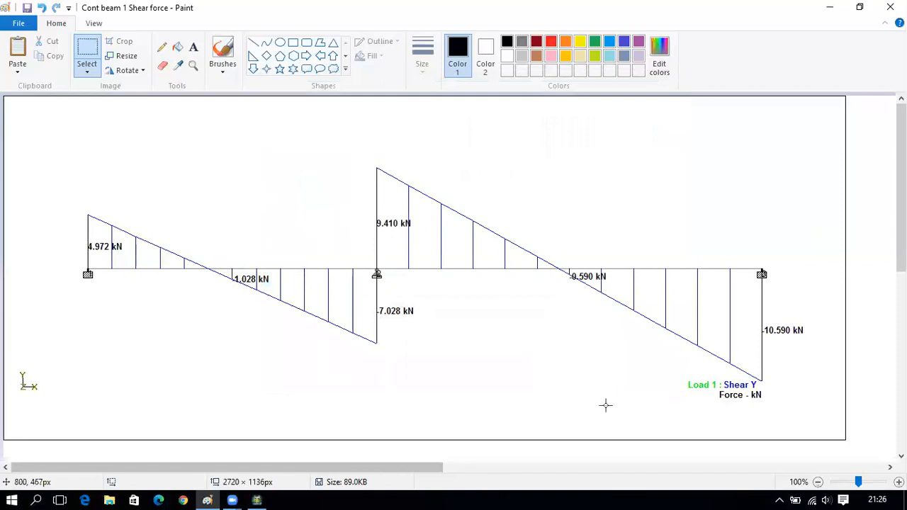
{"action": "left_click", "coordinate": [890, 8]}
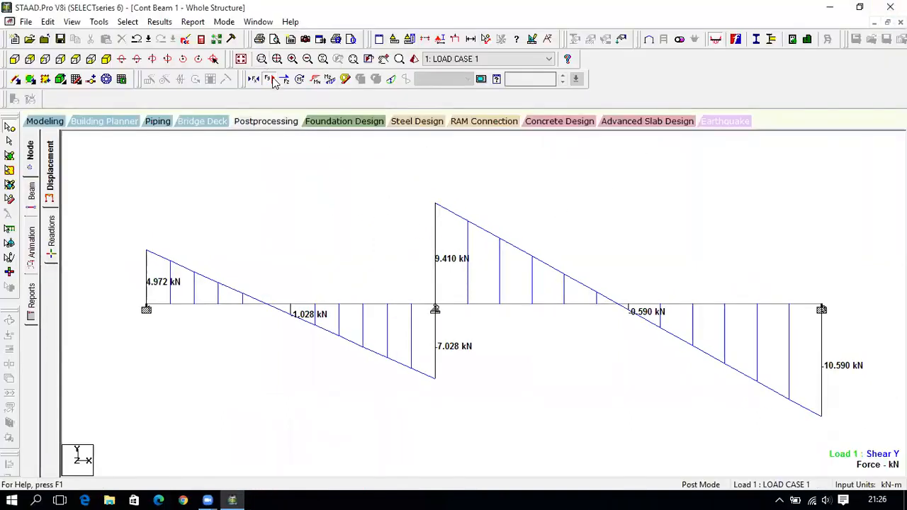
- Replace the shear diagram with the Bending Z diagram and annotate only the bending values at the beam ends and mid points
{"action": "left_click", "coordinate": [273, 80]}
{"action": "left_click", "coordinate": [330, 79]}
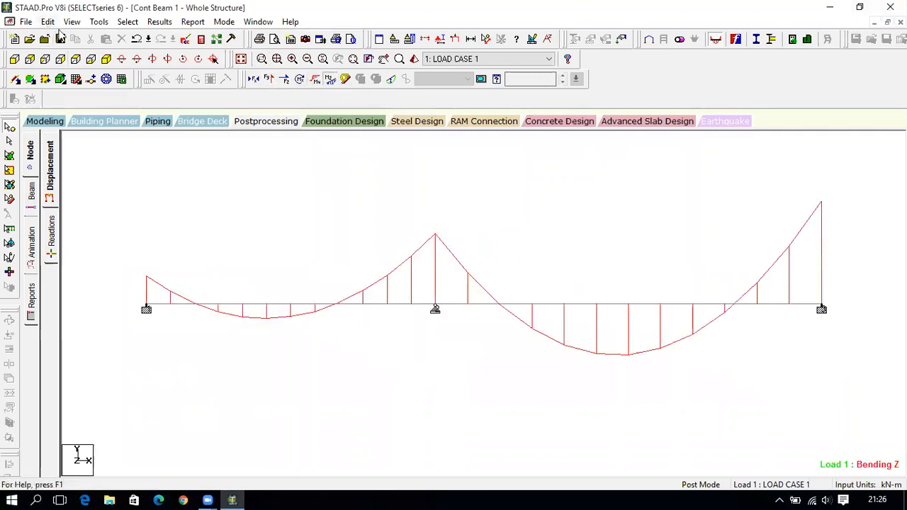
{"action": "left_click", "coordinate": [159, 21]}
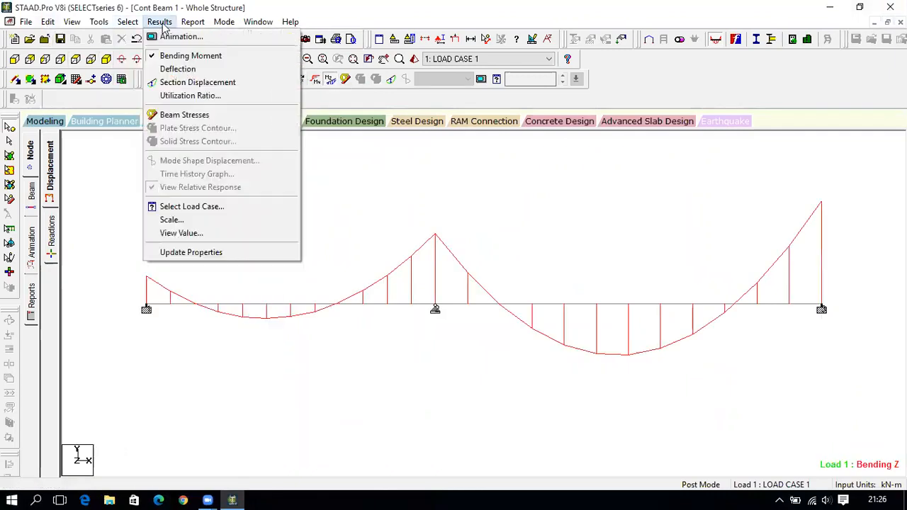
{"action": "left_click", "coordinate": [193, 233]}
{"action": "left_click", "coordinate": [402, 149]}
{"action": "left_click", "coordinate": [367, 215]}
{"action": "left_click", "coordinate": [476, 217]}
{"action": "left_click", "coordinate": [383, 181]}
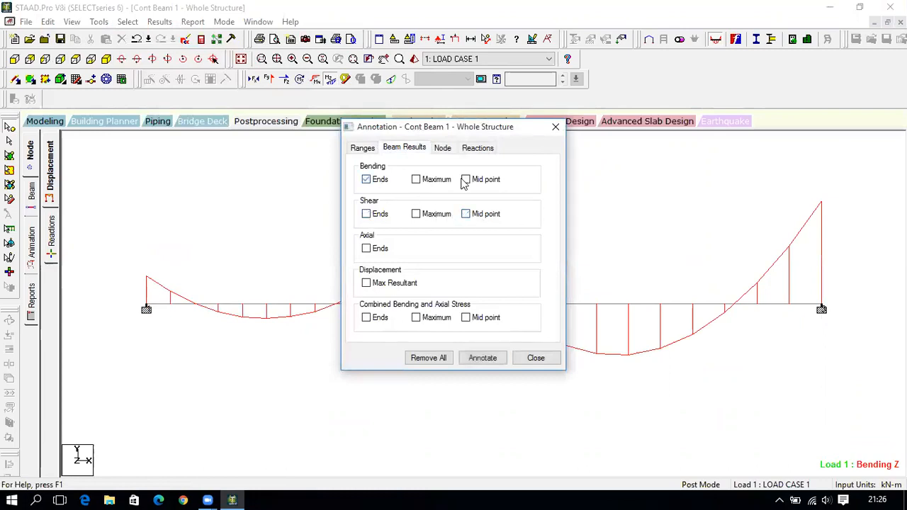
{"action": "left_click", "coordinate": [496, 358]}
{"action": "left_click", "coordinate": [535, 359]}
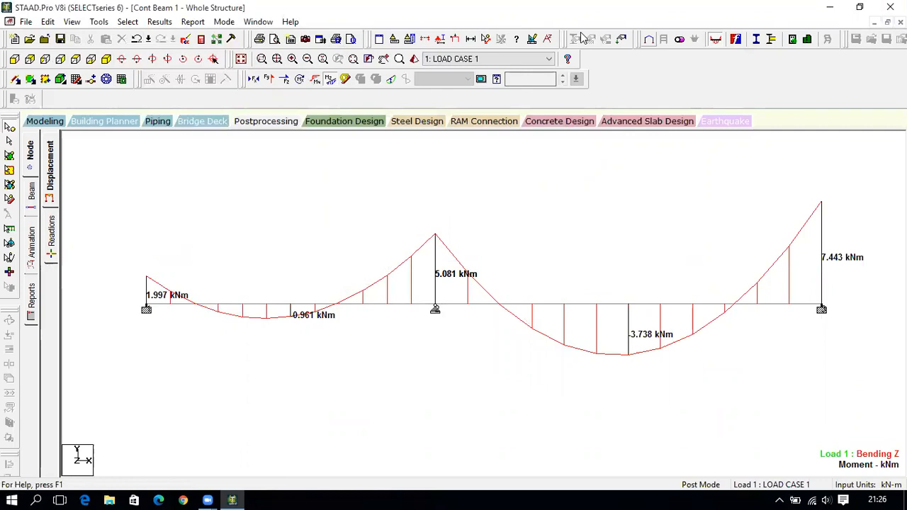
- Copy the picture of the annotated bending moment diagram, open Paint and paste it onto the blank canvas
{"action": "key", "text": "alt+e"}
{"action": "left_click", "coordinate": [79, 142]}
{"action": "left_click", "coordinate": [209, 498]}
{"action": "key", "text": "super"}
{"action": "type", "text": "paint"}
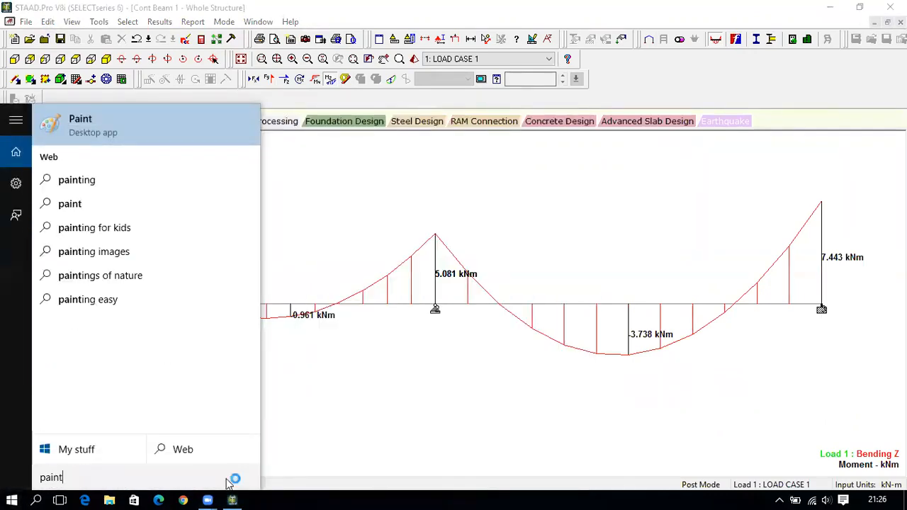
{"action": "key", "text": "Return"}
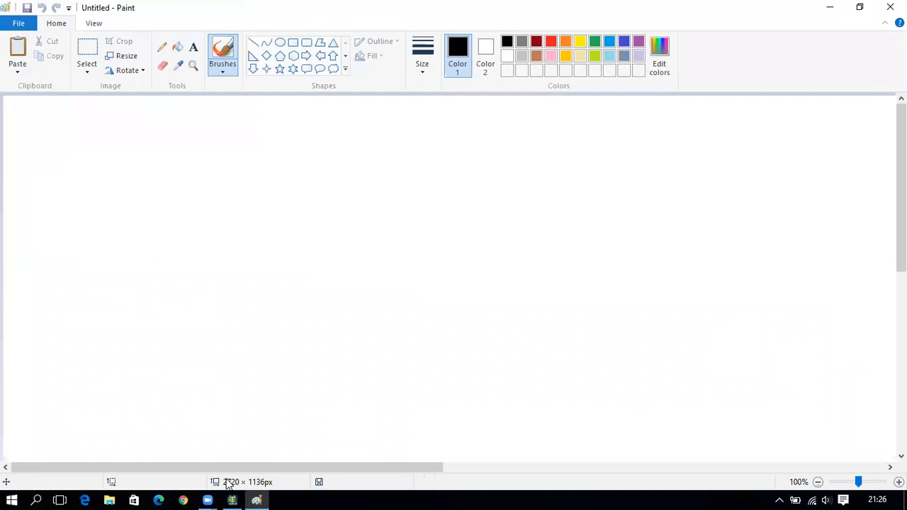
{"action": "key", "text": "ctrl+v"}
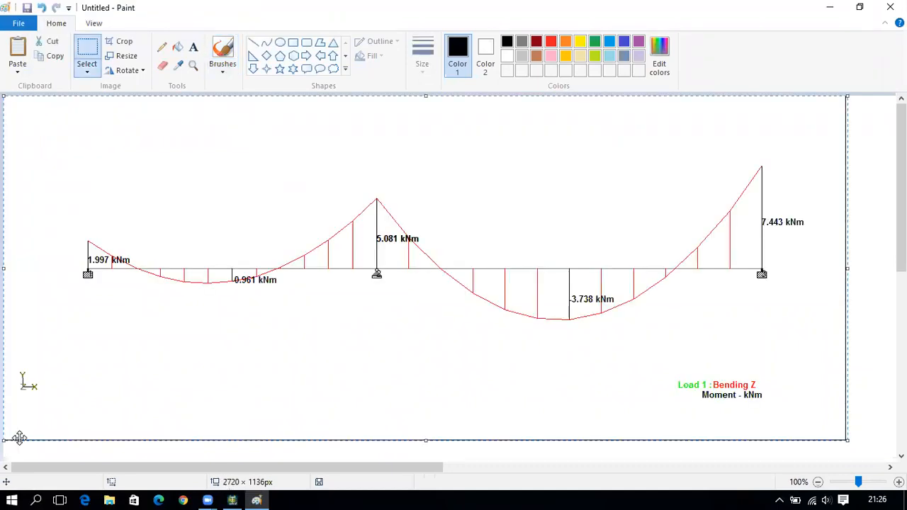
- Save the bending moment diagram as the JPEG picture "Cont beam 1 BM" in the desktop folder Staad Examples
{"action": "left_click", "coordinate": [14, 25]}
{"action": "mouse_move", "coordinate": [65, 134]}
{"action": "left_click", "coordinate": [284, 110]}
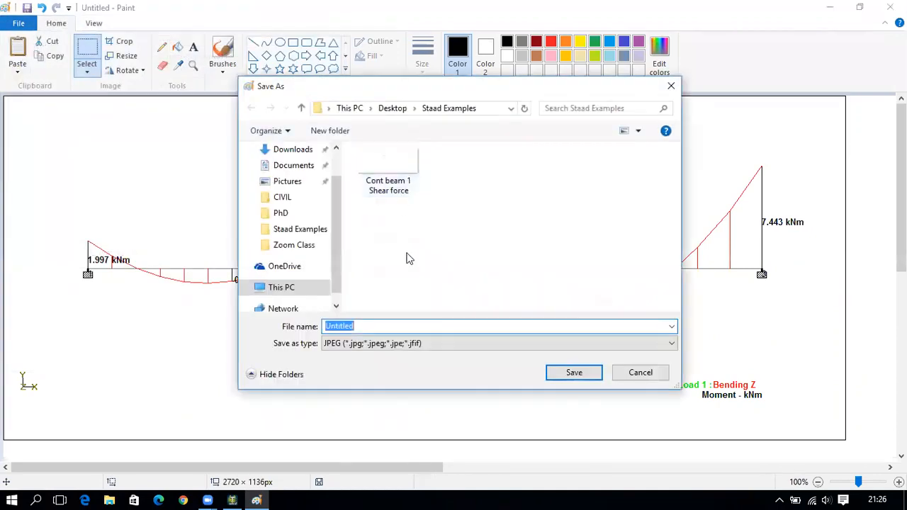
{"action": "left_click", "coordinate": [389, 186]}
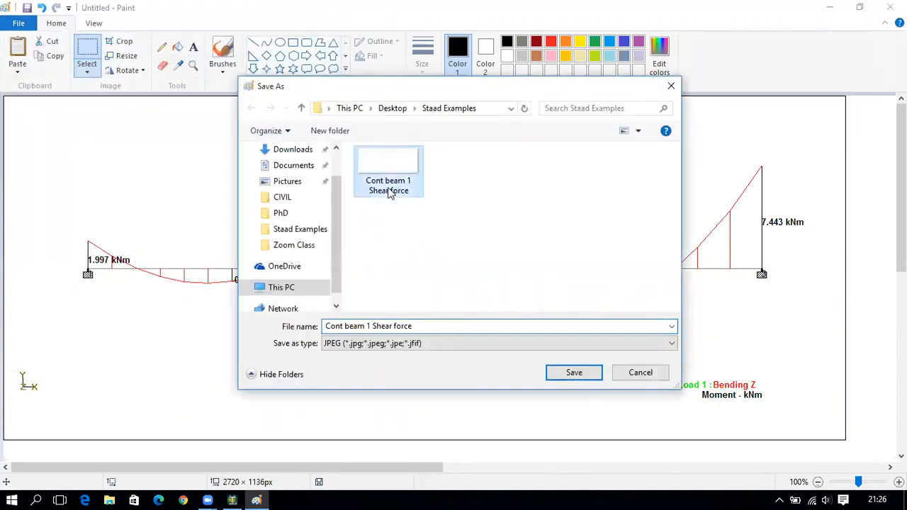
{"action": "left_click", "coordinate": [401, 328]}
{"action": "left_click_drag", "start_coordinate": [421, 328], "coordinate": [378, 326]}
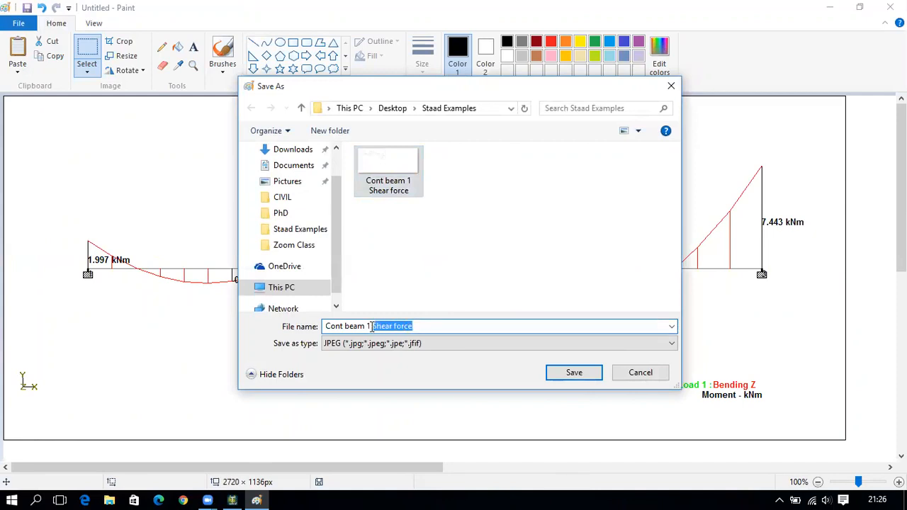
{"action": "key", "text": "BackSpace"}
{"action": "type", "text": "BM"}
{"action": "left_click", "coordinate": [564, 377]}
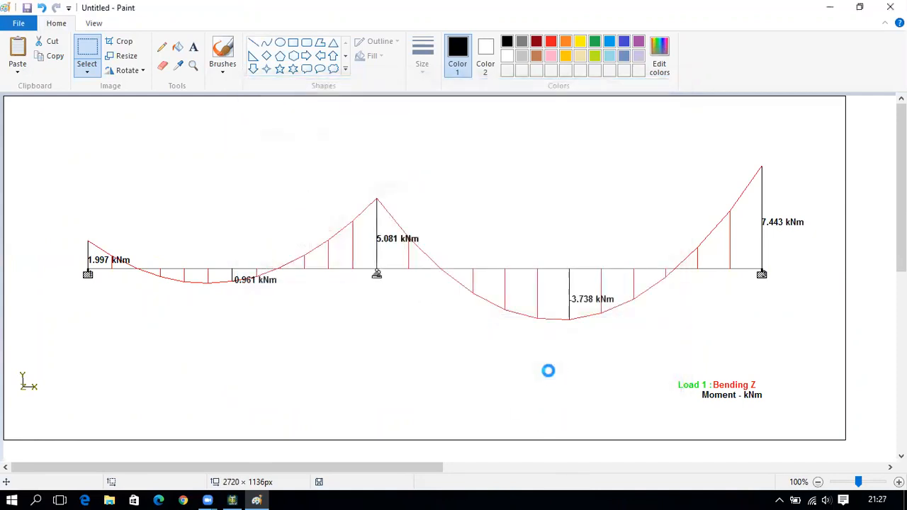
- Switch back to STAAD.Pro and replace the Bending Z diagram with the section displacement diagram
{"action": "left_click", "coordinate": [231, 500]}
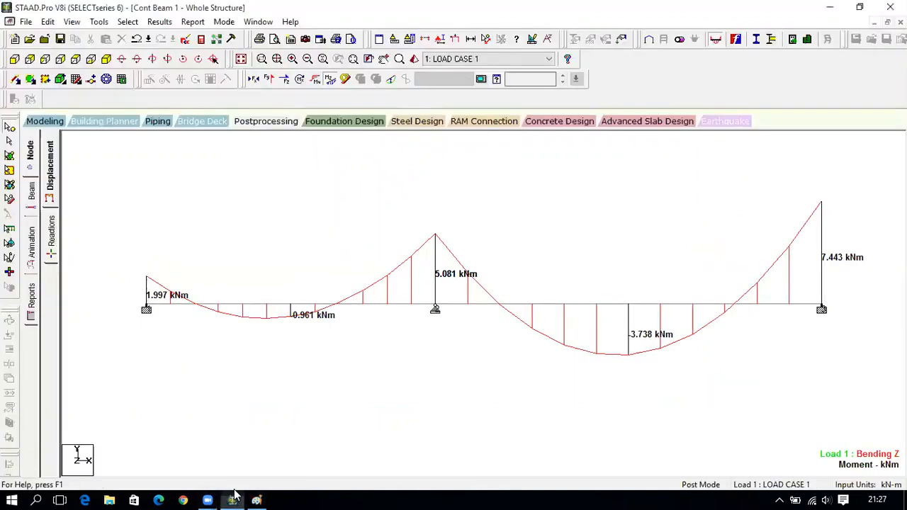
{"action": "left_click", "coordinate": [325, 80]}
{"action": "left_click", "coordinate": [393, 79]}
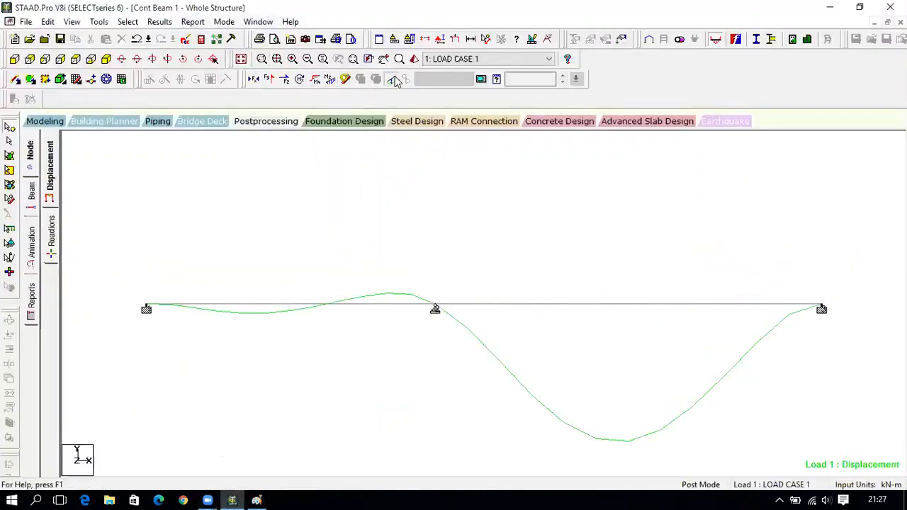
- Annotate only the maximum resultant displacement of the beams, clearing the bending end and mid point annotations
{"action": "left_click", "coordinate": [160, 22]}
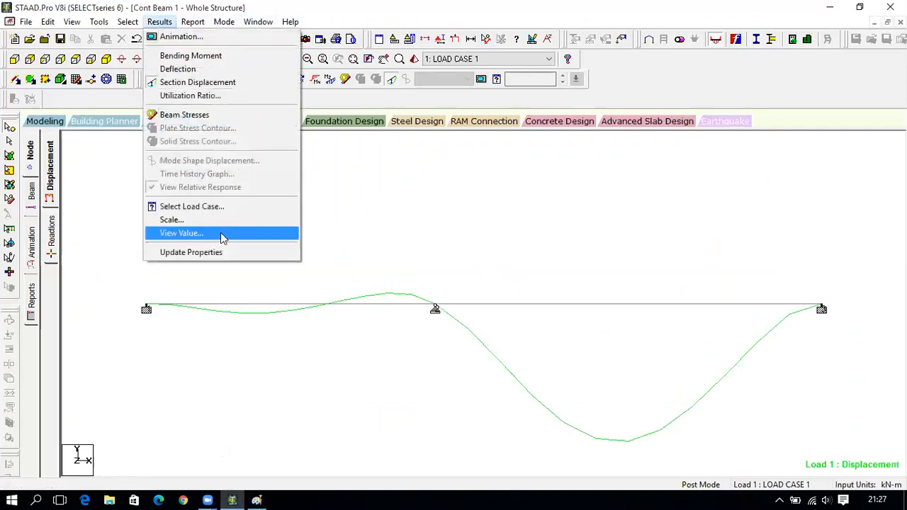
{"action": "left_click", "coordinate": [222, 235]}
{"action": "left_click", "coordinate": [402, 148]}
{"action": "left_click", "coordinate": [365, 179]}
{"action": "left_click", "coordinate": [470, 181]}
{"action": "left_click", "coordinate": [399, 283]}
{"action": "left_click", "coordinate": [482, 359]}
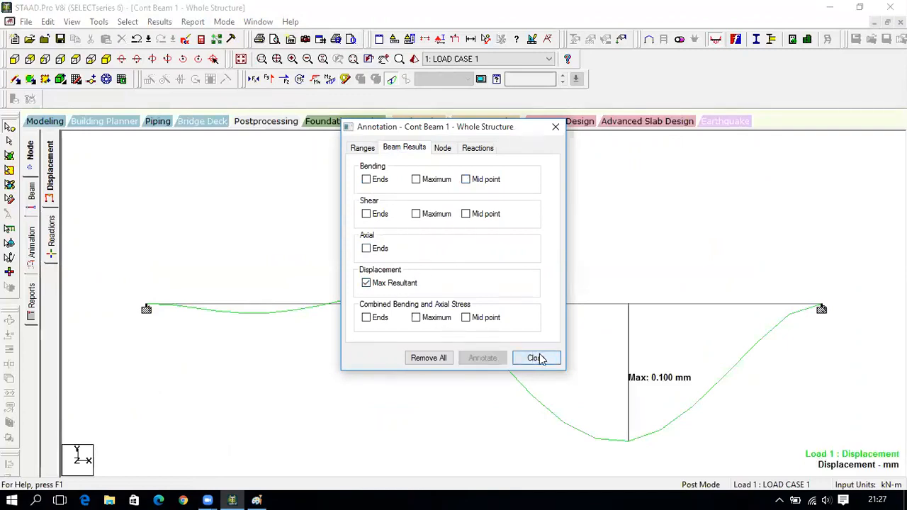
{"action": "left_click", "coordinate": [537, 358]}
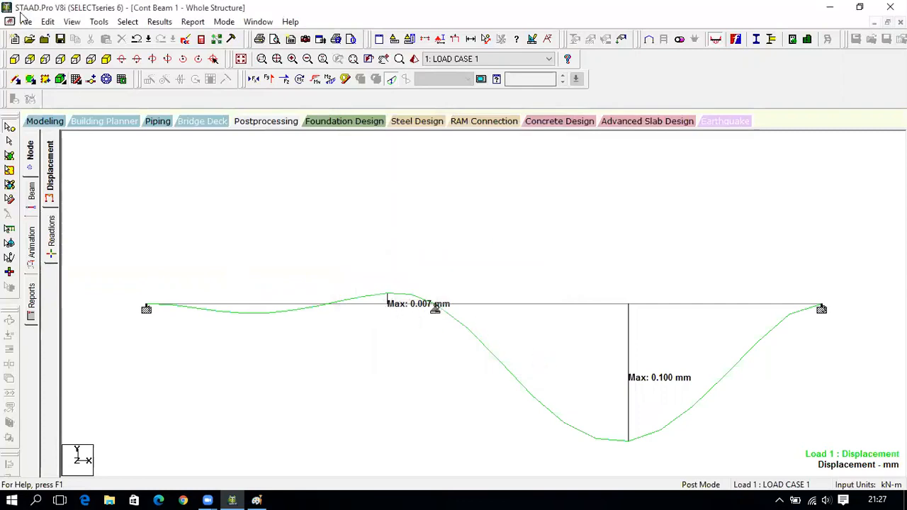
- Copy the picture of the annotated displacement diagram, switch to Paint and paste it in place of the bending diagram
{"action": "left_click", "coordinate": [47, 22]}
{"action": "left_click", "coordinate": [85, 140]}
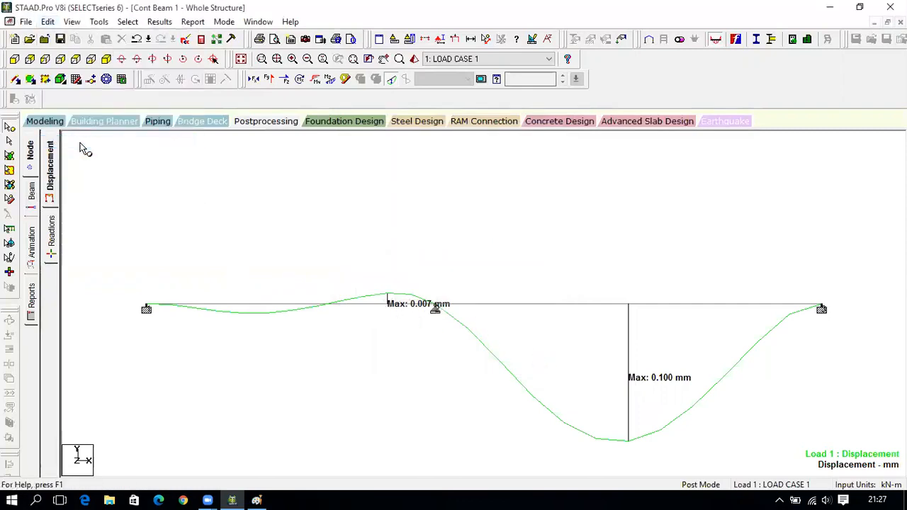
{"action": "left_click", "coordinate": [261, 496]}
{"action": "key", "text": "ctrl+z"}
{"action": "key", "text": "ctrl+v"}
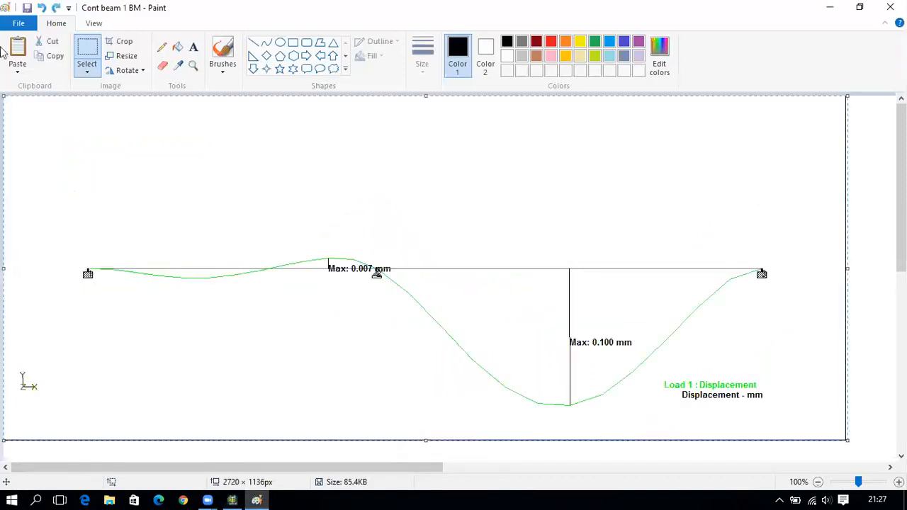
- Save the displacement diagram as a separate JPEG picture named "Cont beam 1 DEFLECTION" in the folder Staad Examples
{"action": "left_click", "coordinate": [18, 22]}
{"action": "mouse_move", "coordinate": [85, 139]}
{"action": "left_click", "coordinate": [180, 99]}
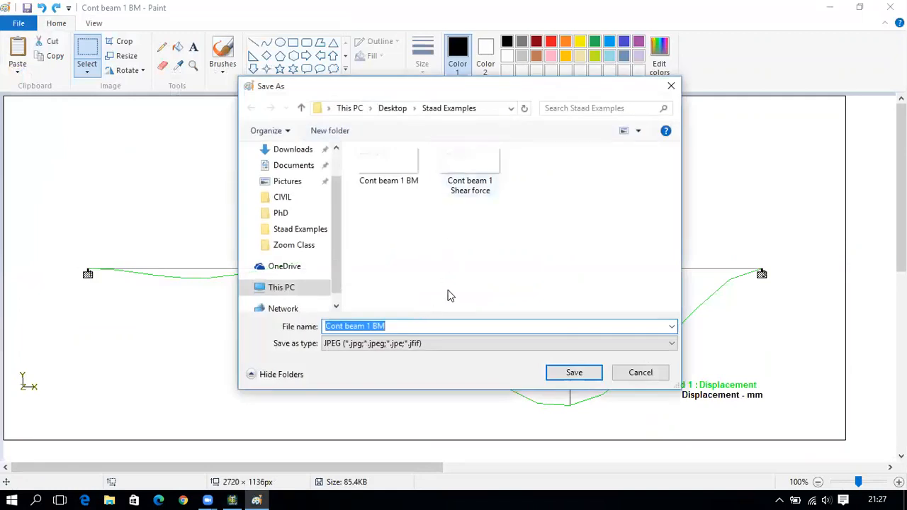
{"action": "left_click", "coordinate": [438, 328]}
{"action": "key", "text": "BackSpace"}
{"action": "key", "text": "BackSpace"}
{"action": "key", "text": "BackSpace"}
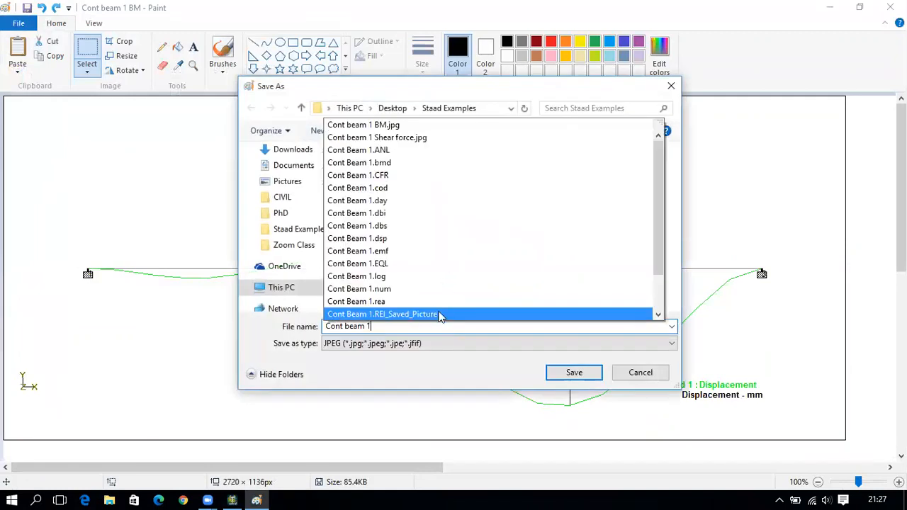
{"action": "type", "text": "DEF"}
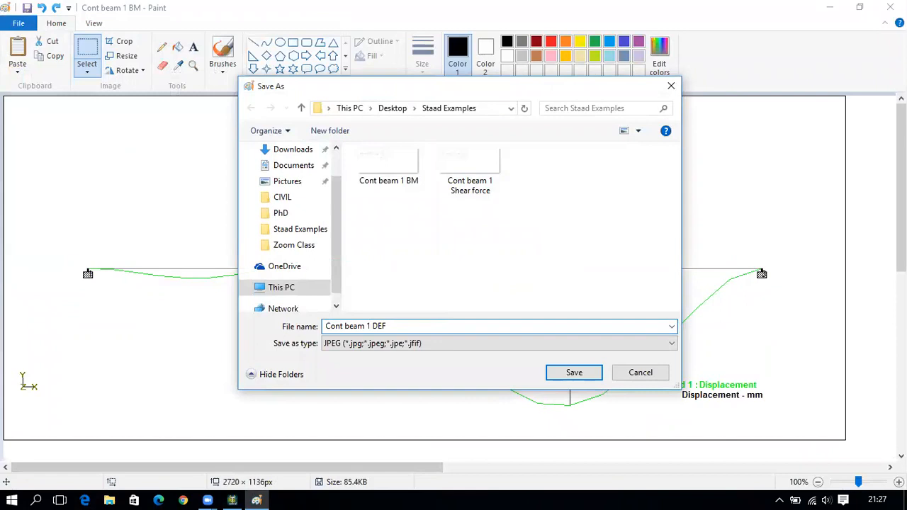
{"action": "type", "text": "LECTION"}
{"action": "key", "text": "Return"}
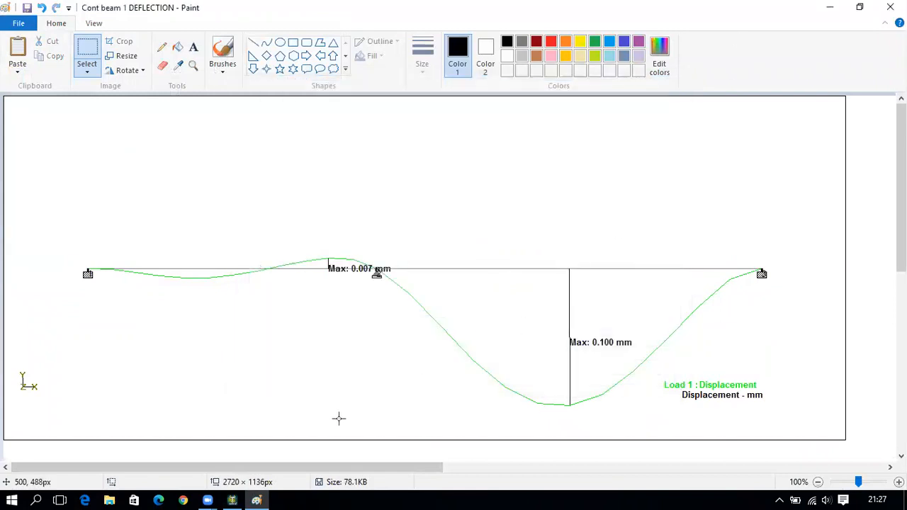
- Switch back to STAAD.Pro, return to Modeling mode and display the distributed loads on the beam
{"action": "left_click", "coordinate": [231, 500]}
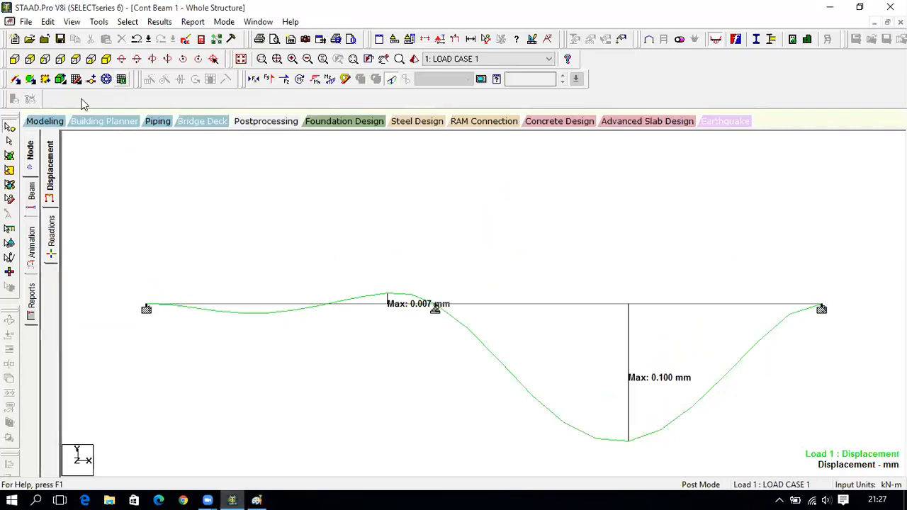
{"action": "left_click", "coordinate": [55, 121]}
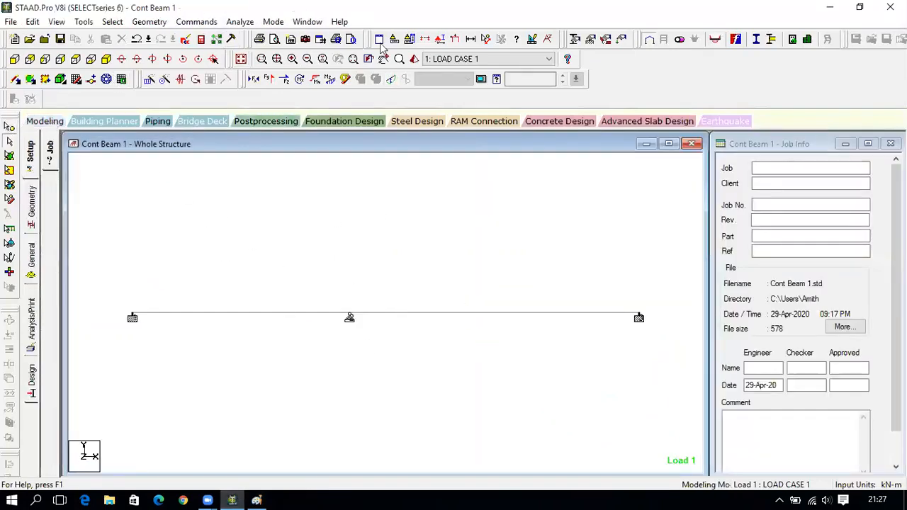
{"action": "left_click", "coordinate": [455, 39]}
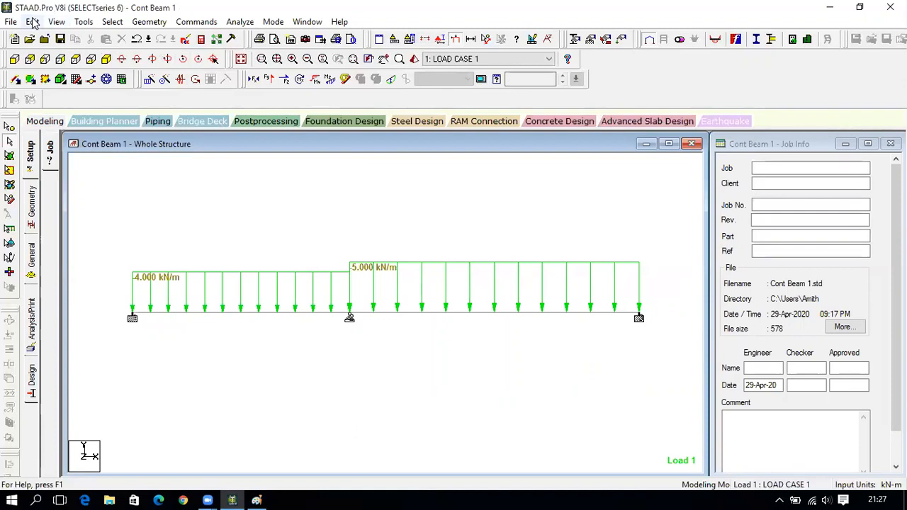
- Copy the picture of the loaded beam, switch to Paint and paste it over the displacement diagram
{"action": "left_click", "coordinate": [33, 22]}
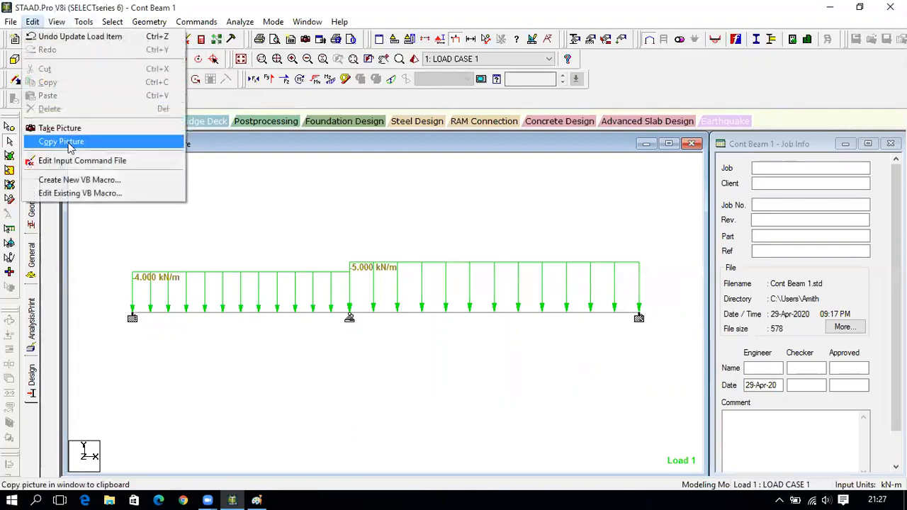
{"action": "left_click", "coordinate": [69, 143]}
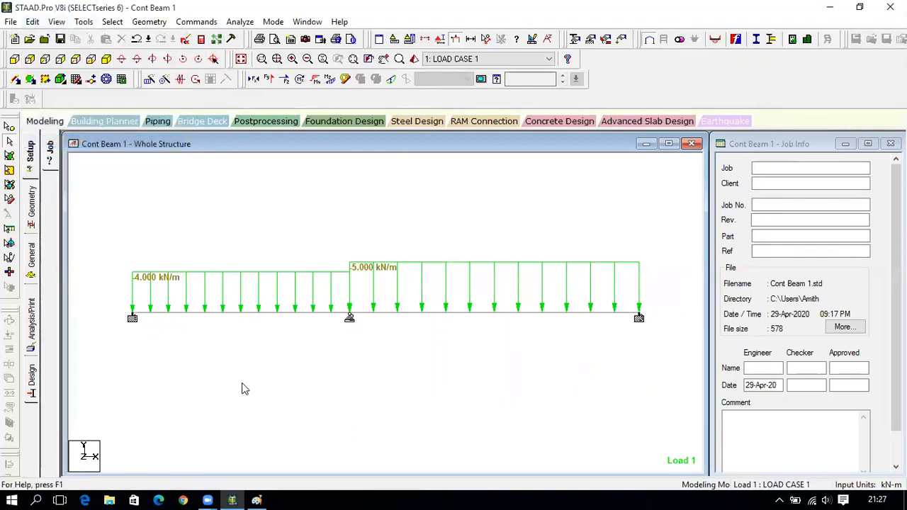
{"action": "left_click", "coordinate": [257, 500]}
{"action": "key", "text": "ctrl+v"}
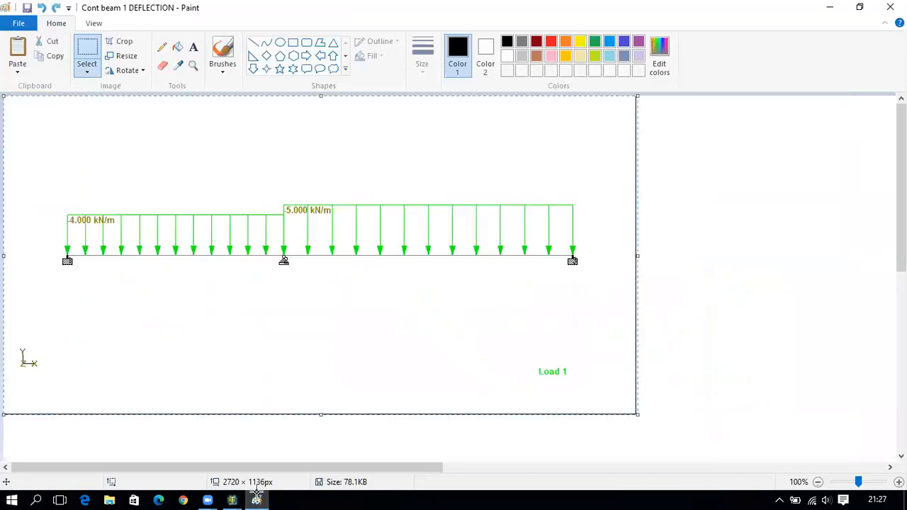
- Save the loaded beam as the JPEG picture "Cont beam 1 PROBLEM" in the folder Staad Examples and close Paint
{"action": "left_click", "coordinate": [18, 22]}
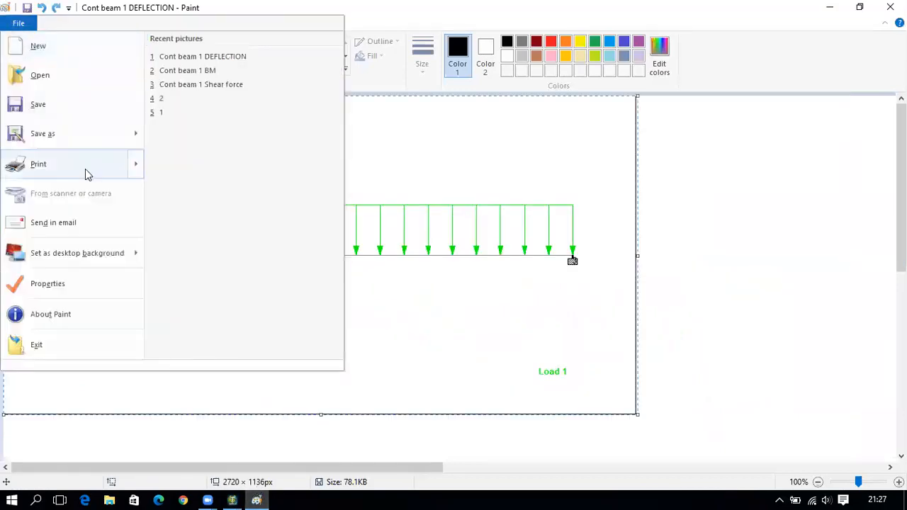
{"action": "mouse_move", "coordinate": [85, 136]}
{"action": "left_click", "coordinate": [182, 115]}
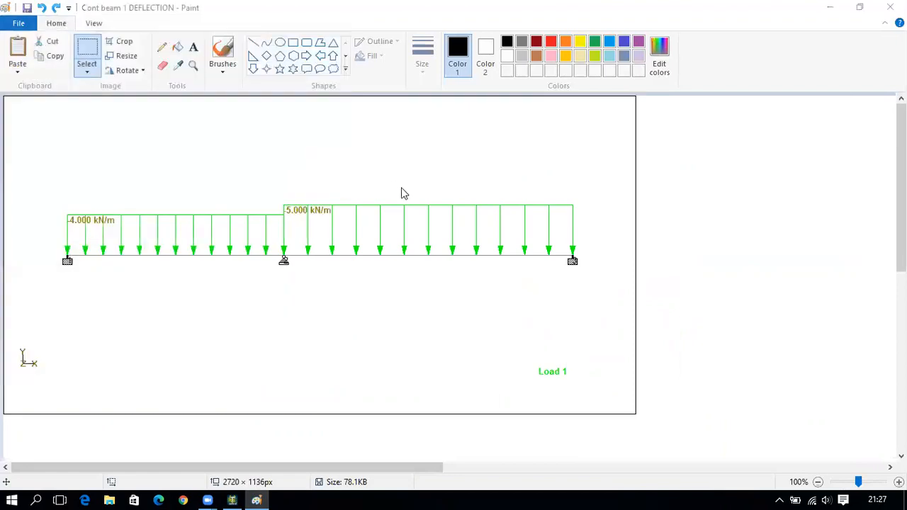
{"action": "left_click", "coordinate": [453, 322]}
{"action": "double_click", "coordinate": [408, 323]}
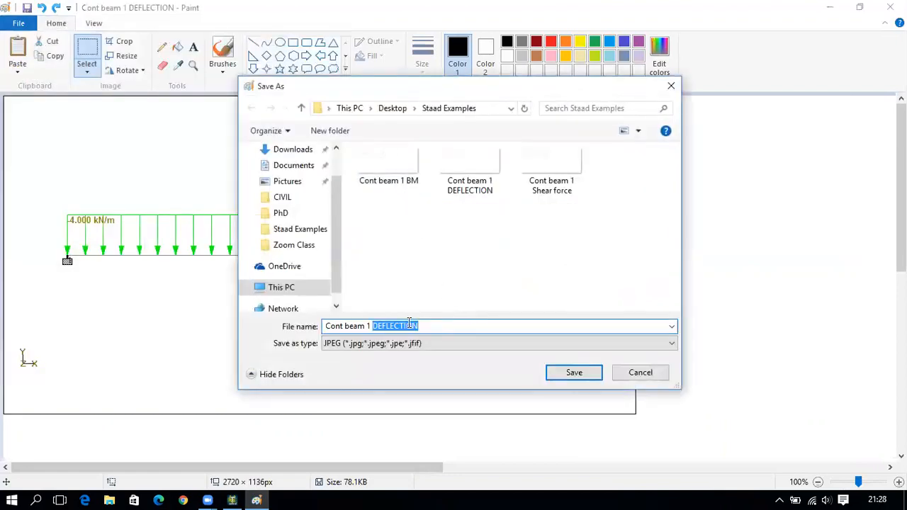
{"action": "type", "text": "PROBLEM"}
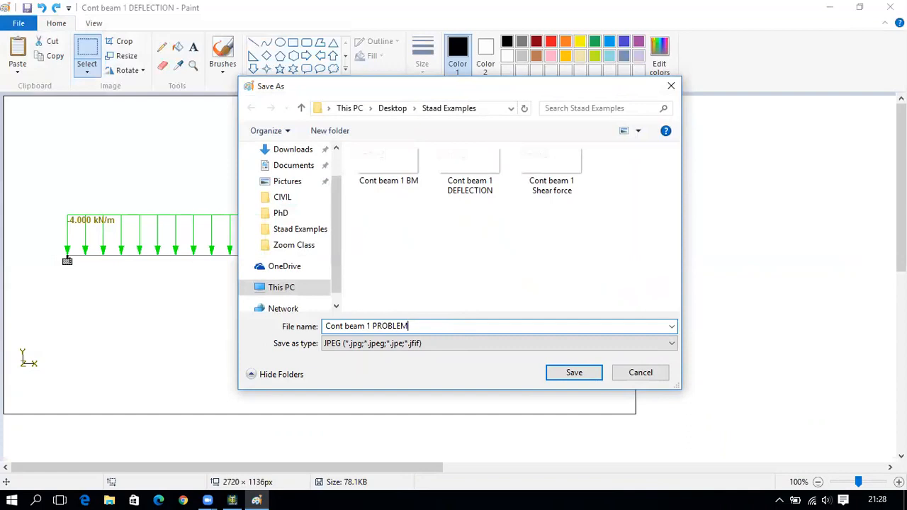
{"action": "key", "text": "Return"}
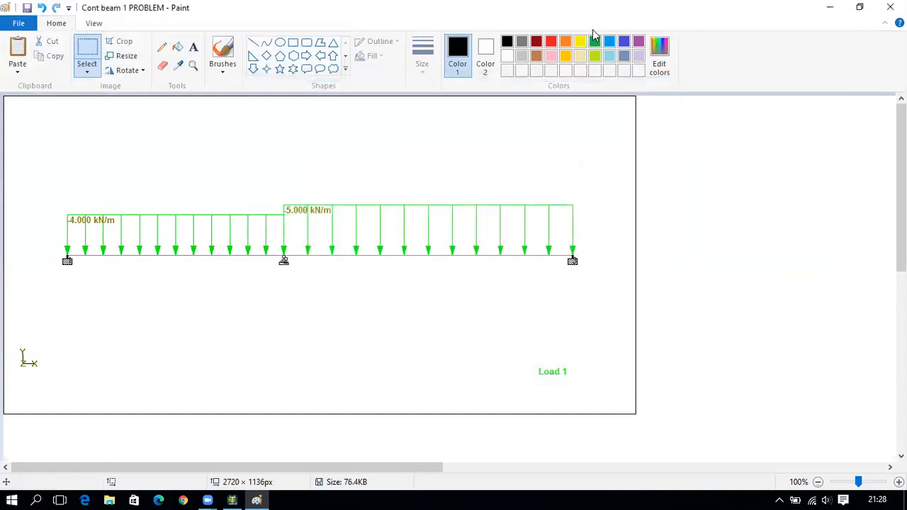
{"action": "left_click", "coordinate": [890, 7]}
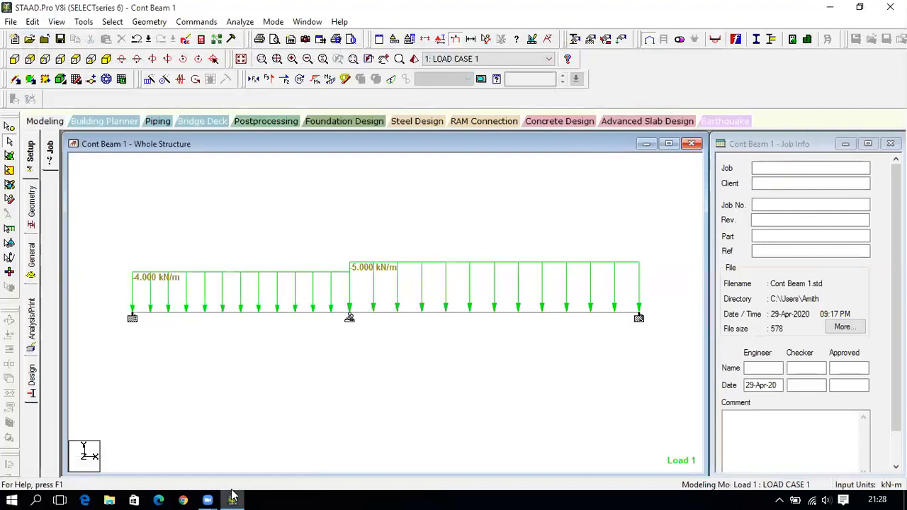
{"action": "mouse_move", "coordinate": [210, 499]}
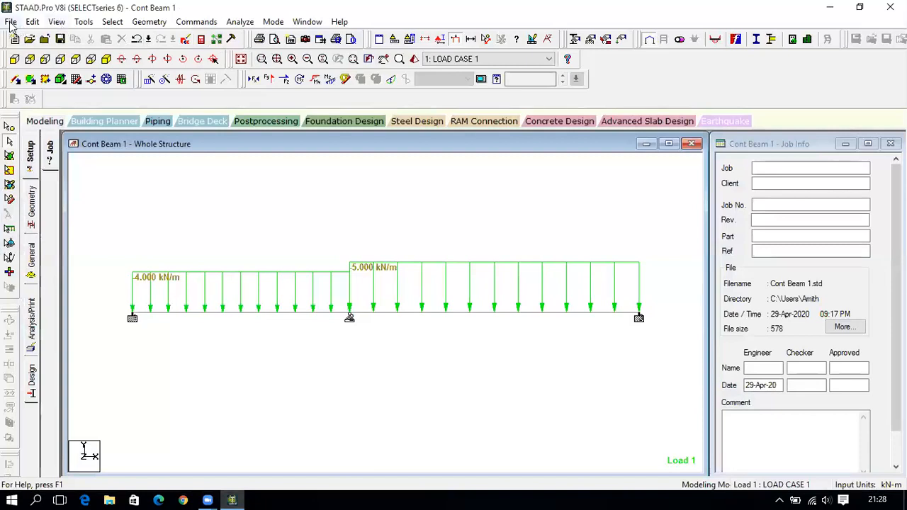
{"action": "left_click", "coordinate": [206, 5]}
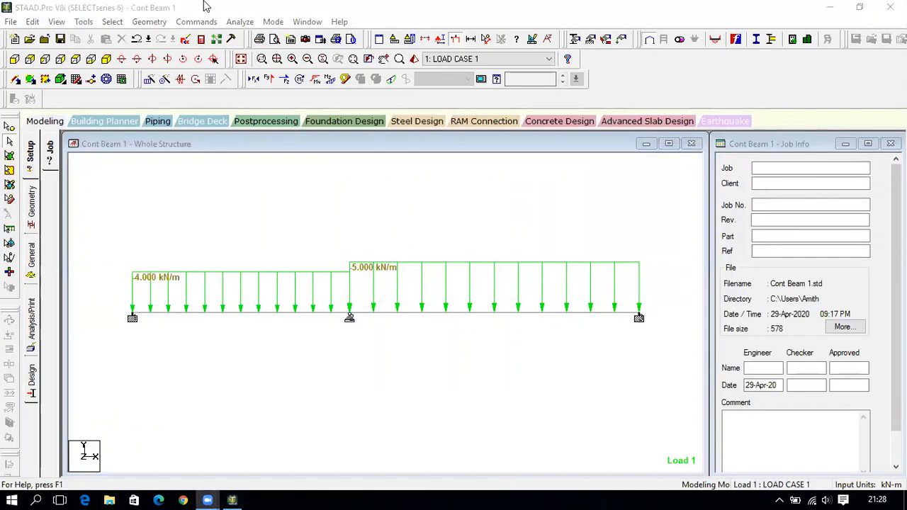